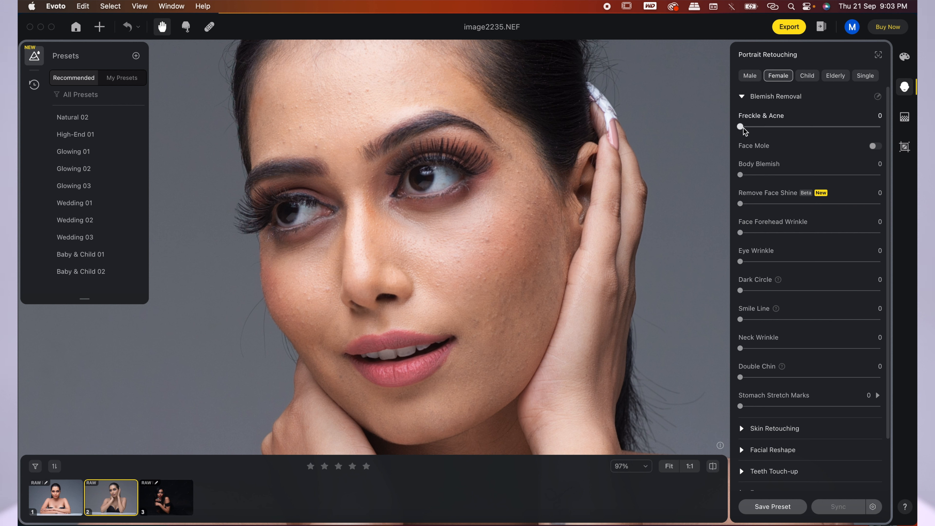
Step: Set Freckle & Acne and Body Blemish to 100 in the portrait's blemish removal settings
drag(741, 129, 891, 128)
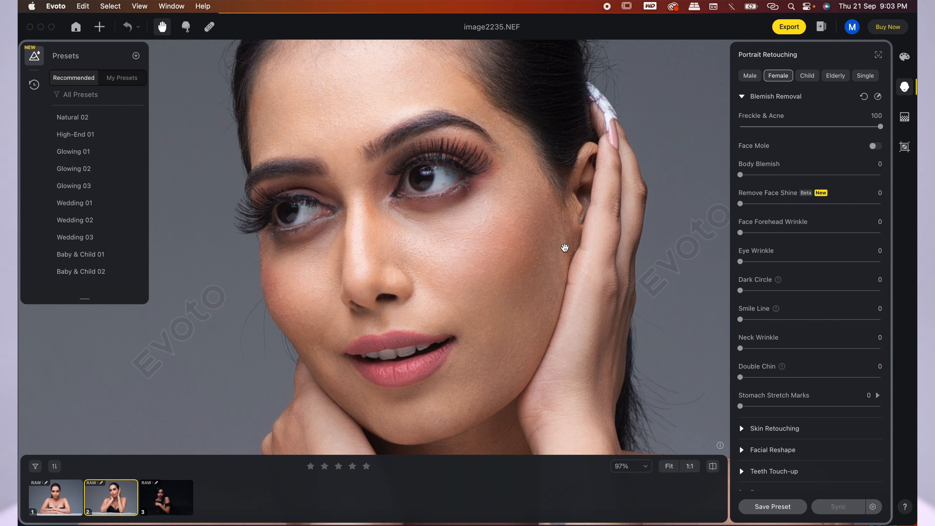
key(backslash)
key(backslash)
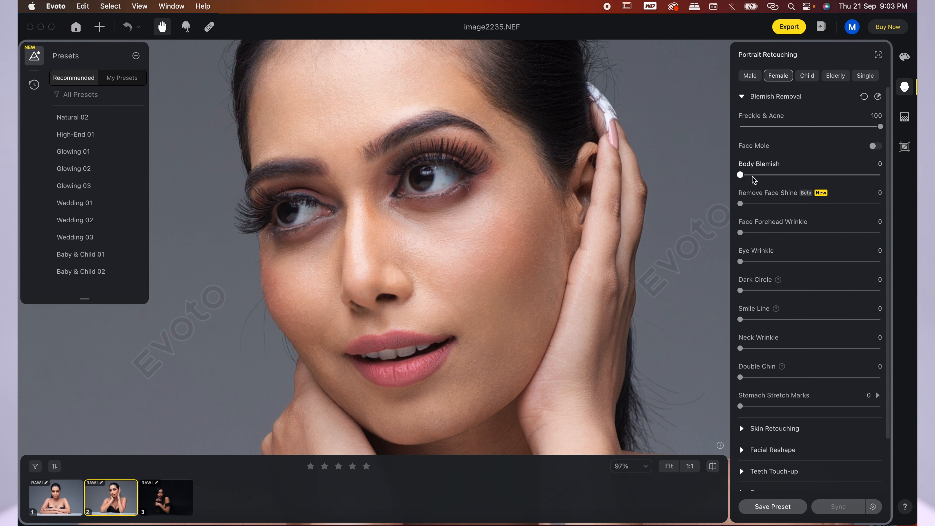
drag(740, 175, 883, 175)
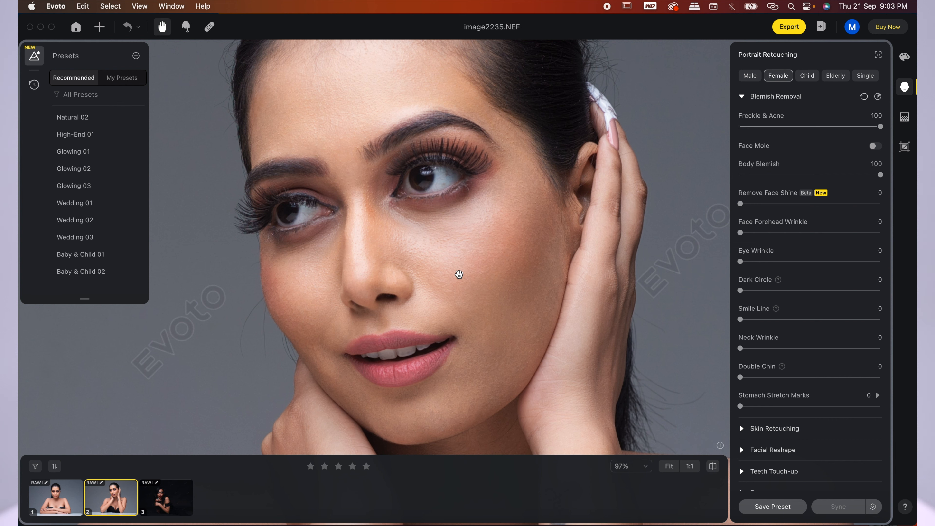
scroll(458, 274, down, 5)
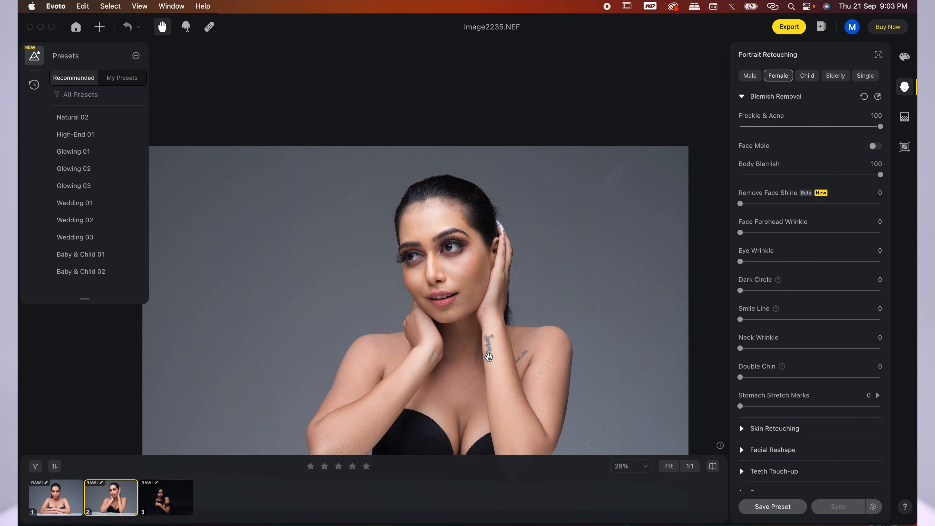
scroll(489, 357, up, 4)
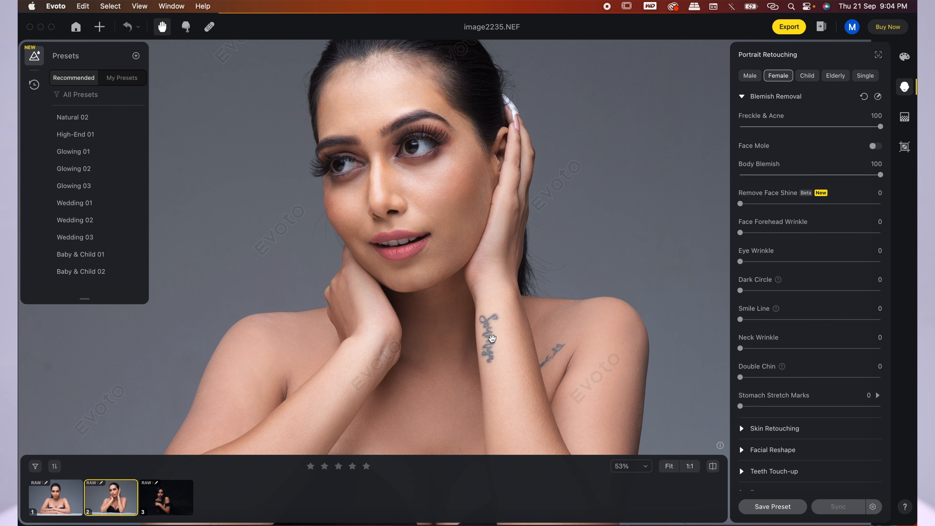
Step: Soften the skin around the eyes by setting Eye Wrinkle to 9 and Dark Circle to 81
click(401, 233)
click(401, 232)
scroll(387, 103, up, 5)
drag(386, 105, 384, 142)
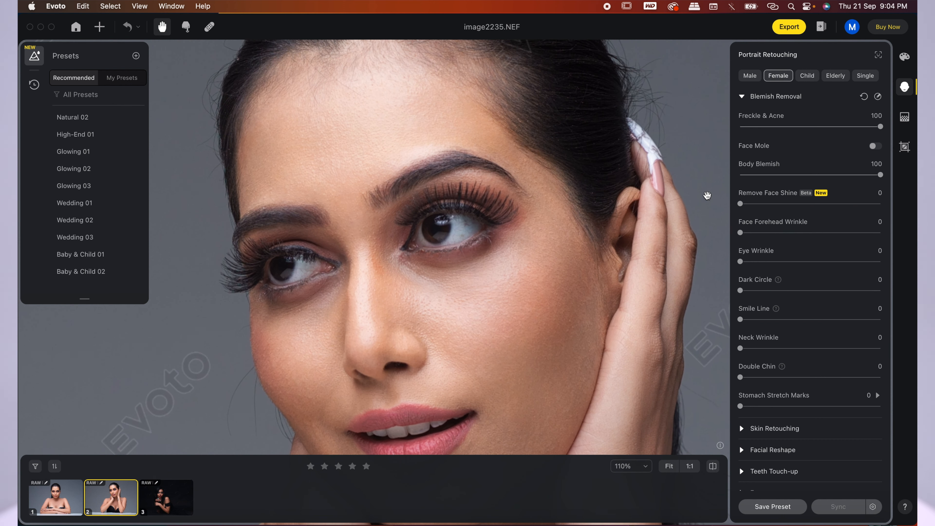
drag(740, 262, 753, 262)
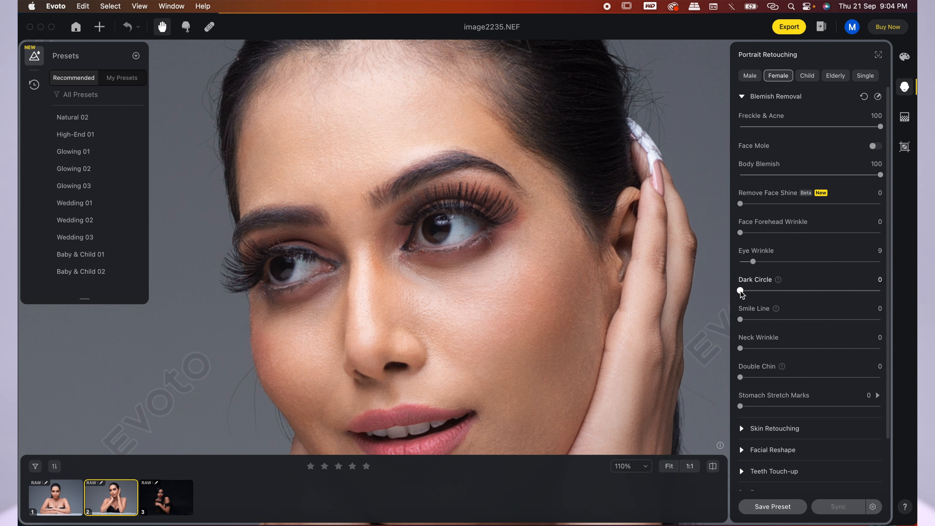
drag(740, 291, 817, 291)
drag(818, 292, 854, 293)
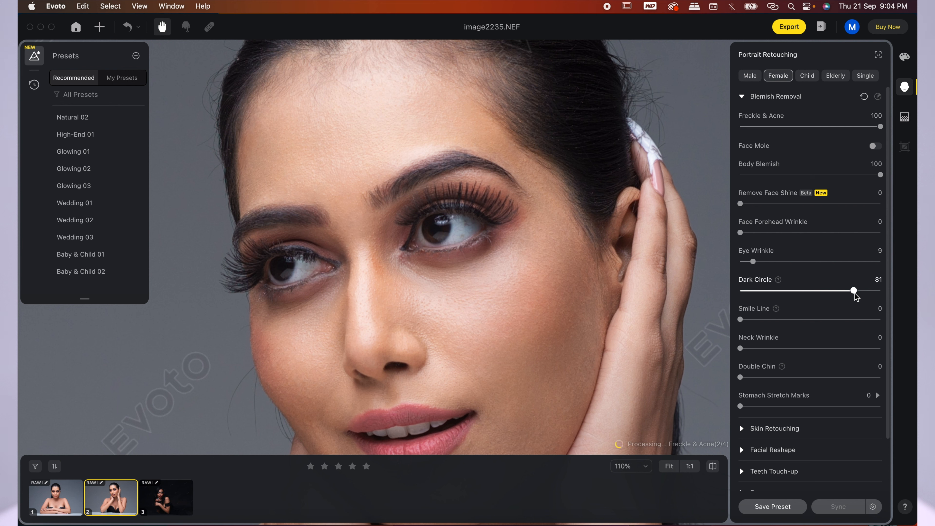
Step: Reduce the creases around the mouth and neck by setting Smile Line to 27 and Neck Wrinkle to 44
drag(482, 271, 478, 179)
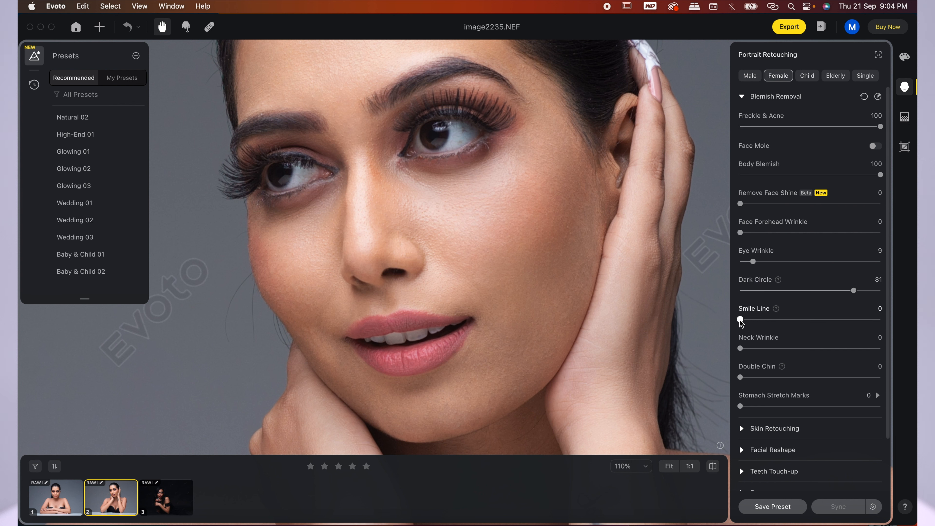
drag(740, 319, 745, 320)
drag(745, 321, 777, 321)
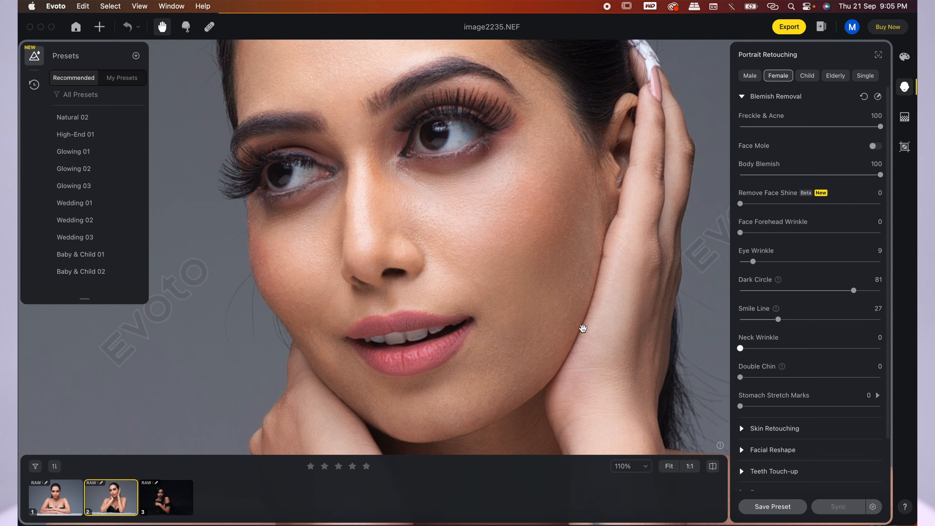
scroll(582, 328, down, 5)
scroll(571, 334, up, 1)
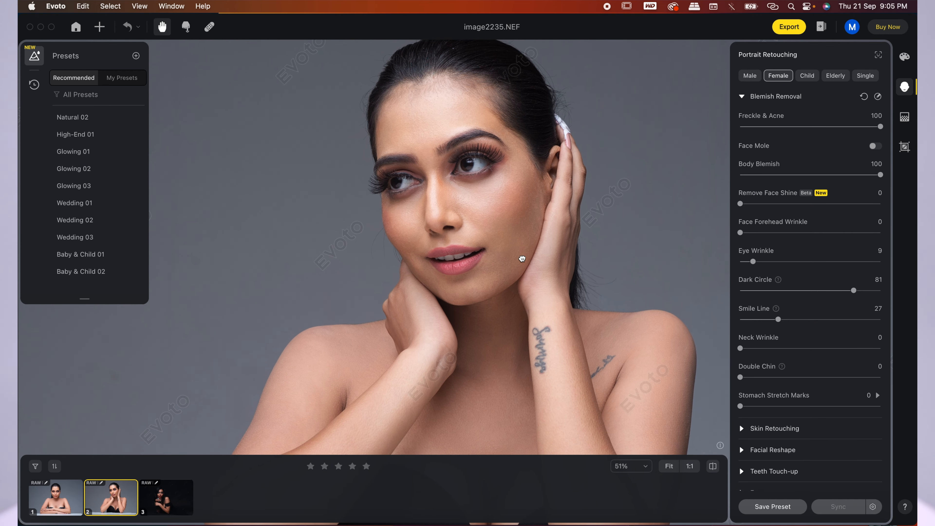
scroll(513, 295, up, 1)
scroll(513, 295, up, 2)
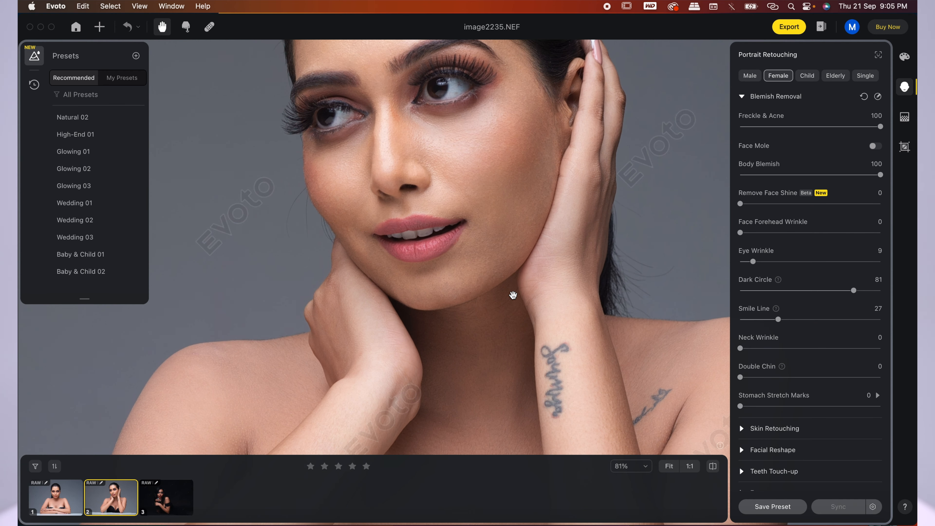
drag(743, 351, 805, 351)
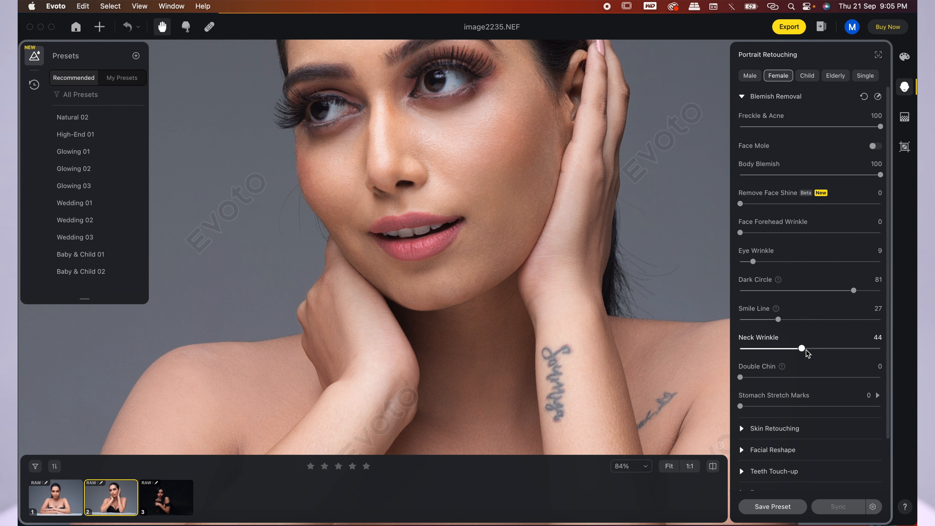
Step: In the skin retouching settings, set Smooth Face Skin (Dodge & Burn) to 40 and Face Skin Smoothing to 38
scroll(806, 353, down, 3)
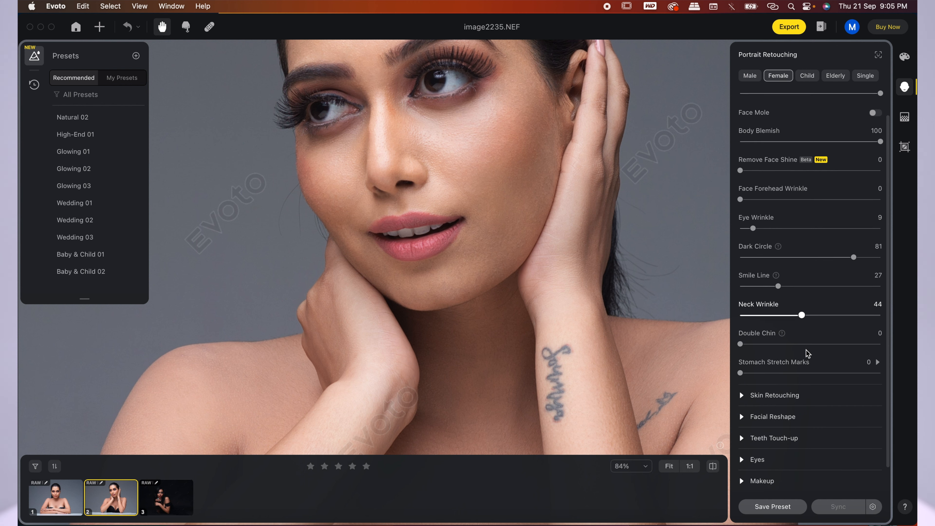
scroll(805, 349, down, 1)
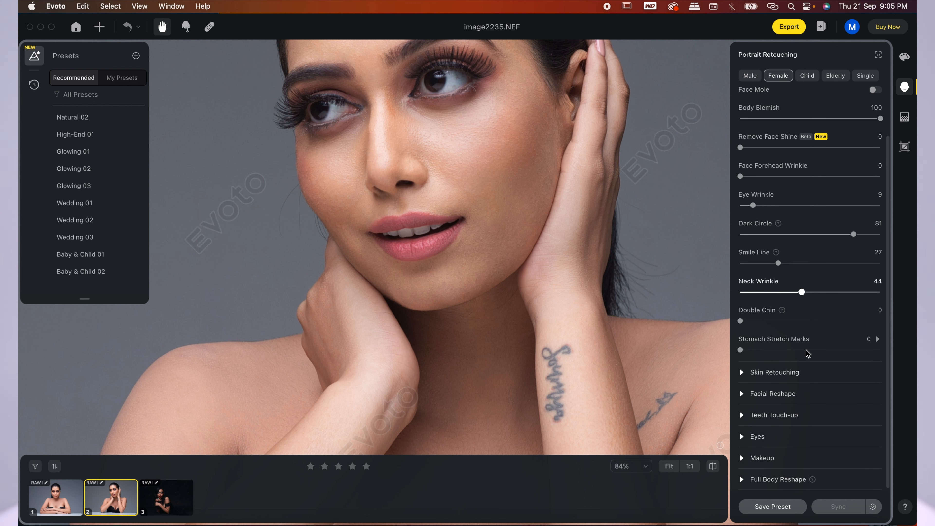
scroll(571, 302, down, 5)
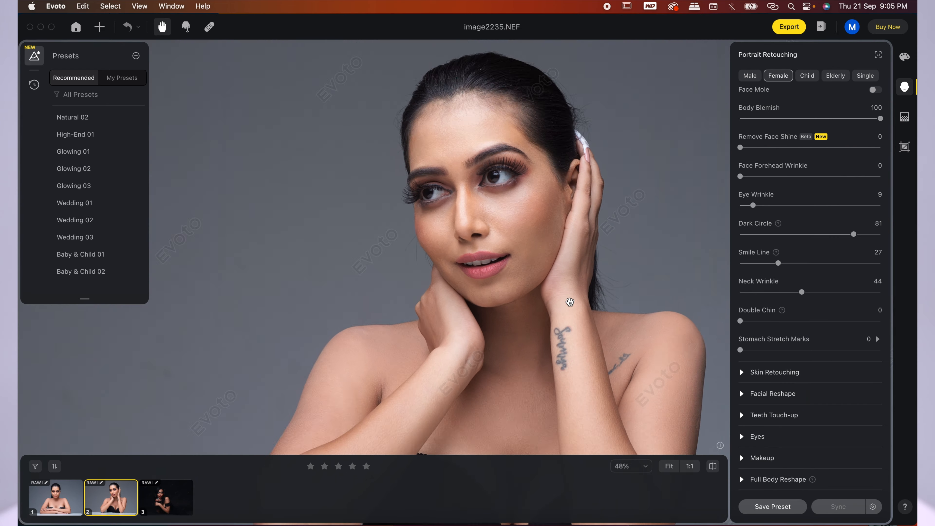
drag(566, 338, 490, 276)
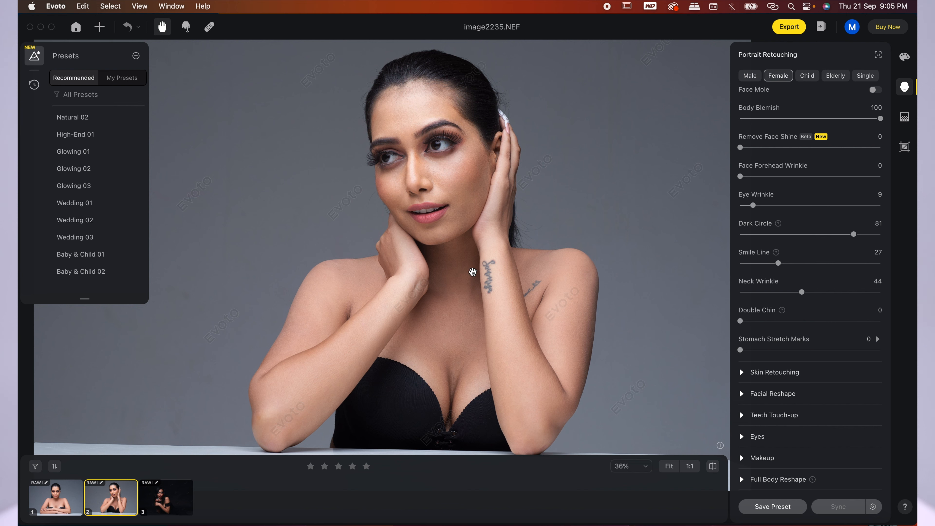
scroll(423, 150, up, 8)
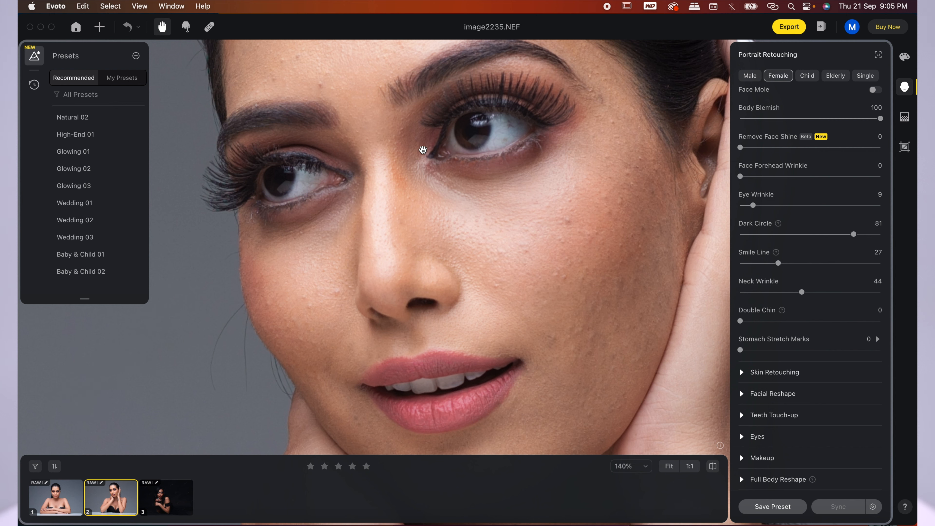
scroll(450, 166, down, 8)
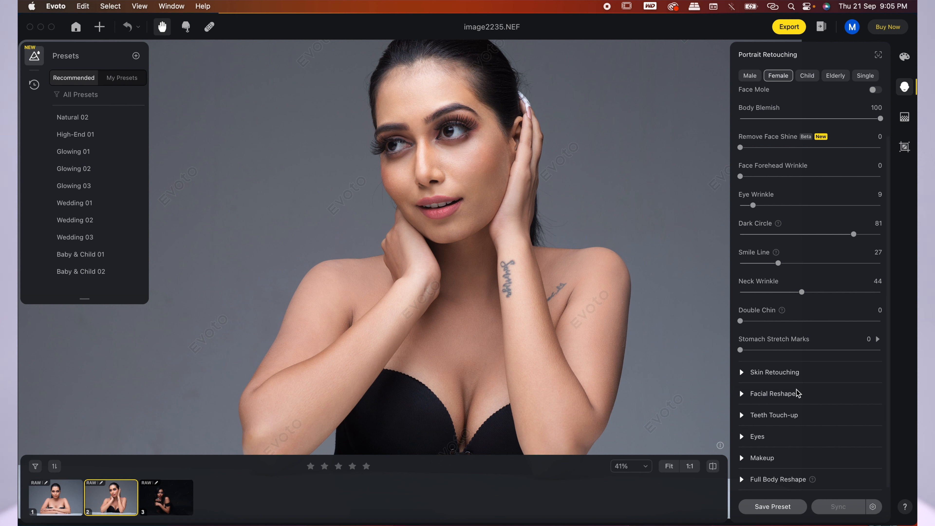
click(742, 372)
scroll(789, 374, down, 3)
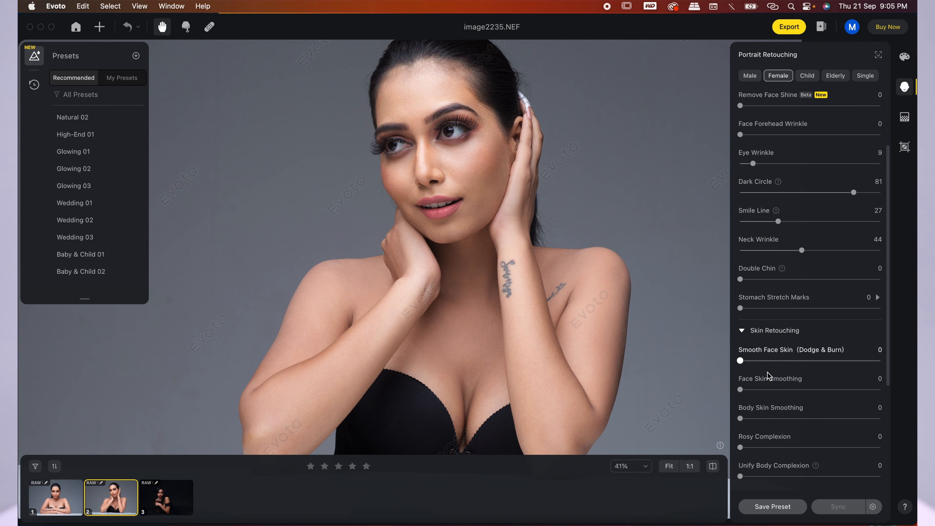
scroll(788, 396, down, 1)
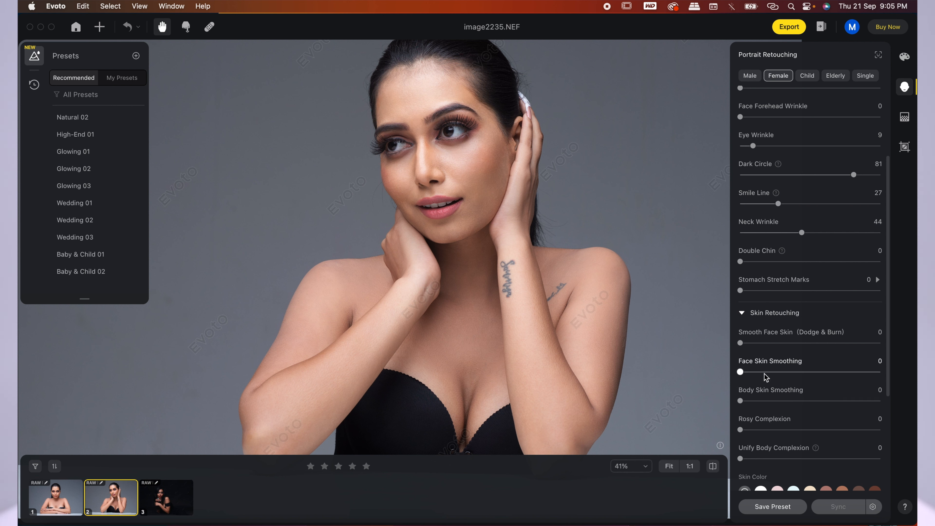
drag(740, 345, 797, 349)
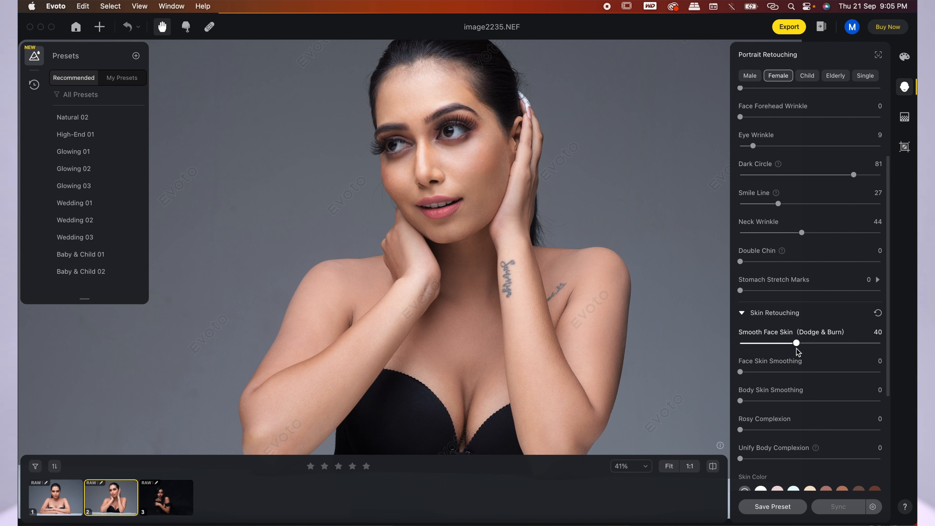
drag(740, 372, 793, 374)
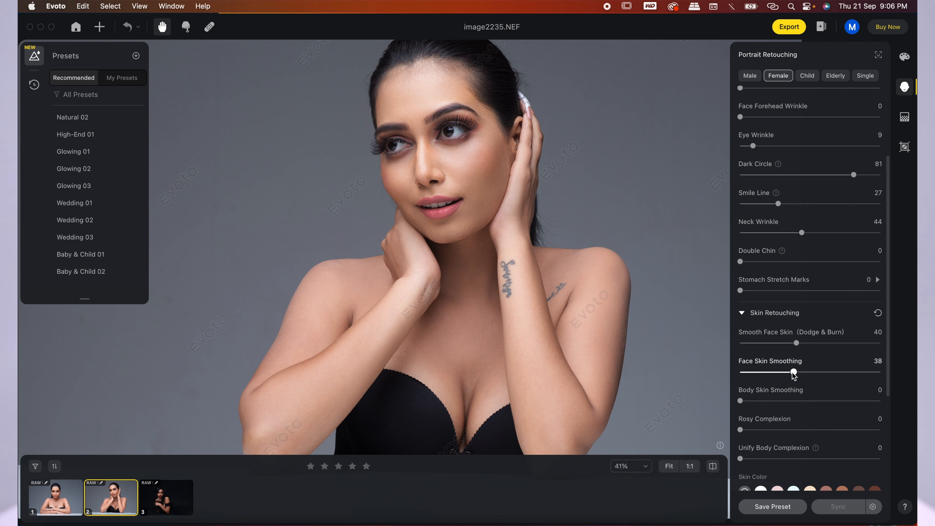
Step: Check the smoothed face up close and set Body Skin Smoothing to 18
scroll(459, 167, up, 5)
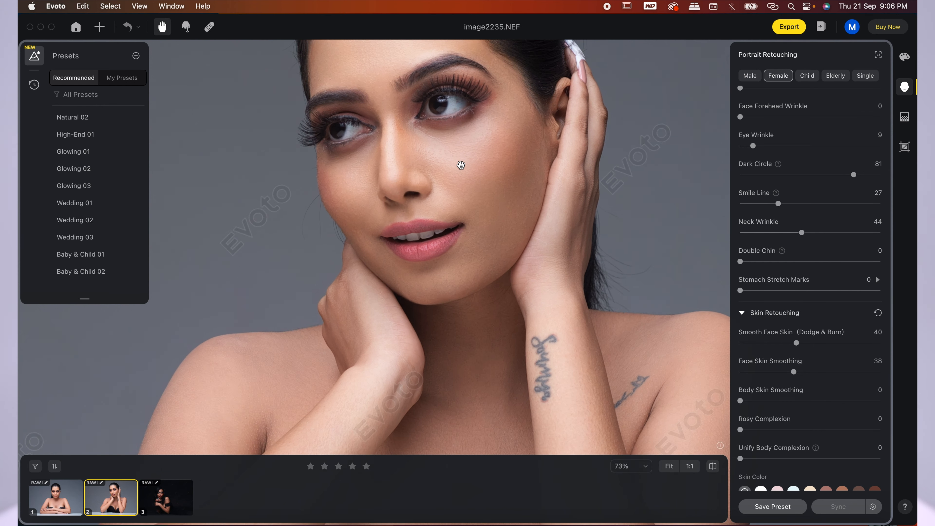
drag(459, 187, 460, 222)
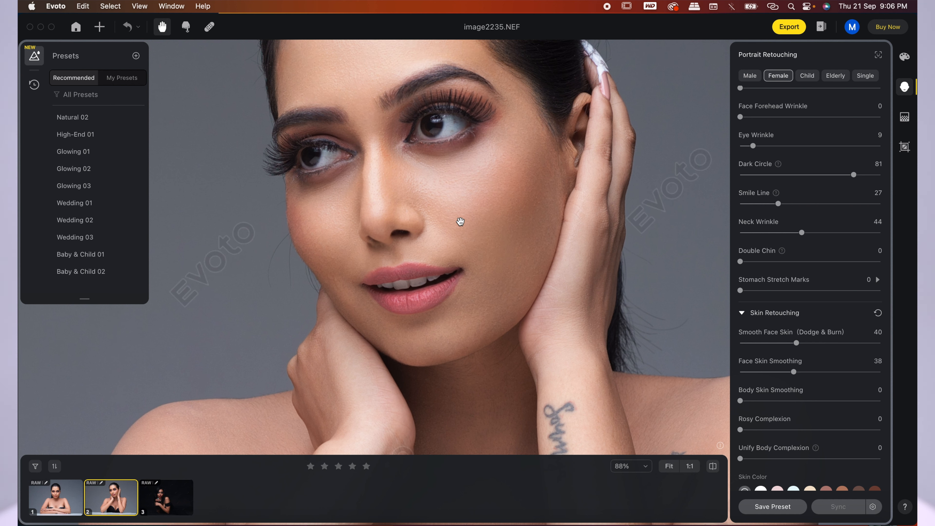
scroll(460, 221, down, 3)
scroll(460, 222, down, 1)
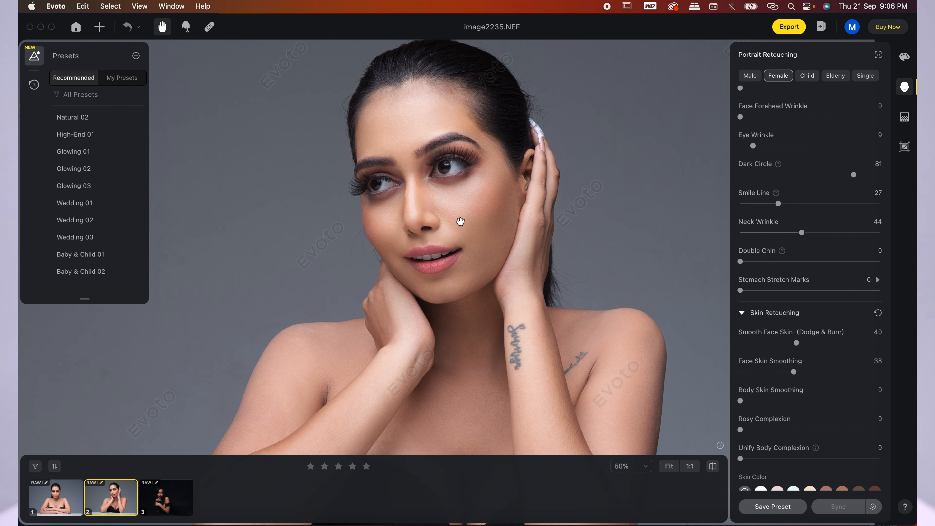
drag(460, 222, 426, 194)
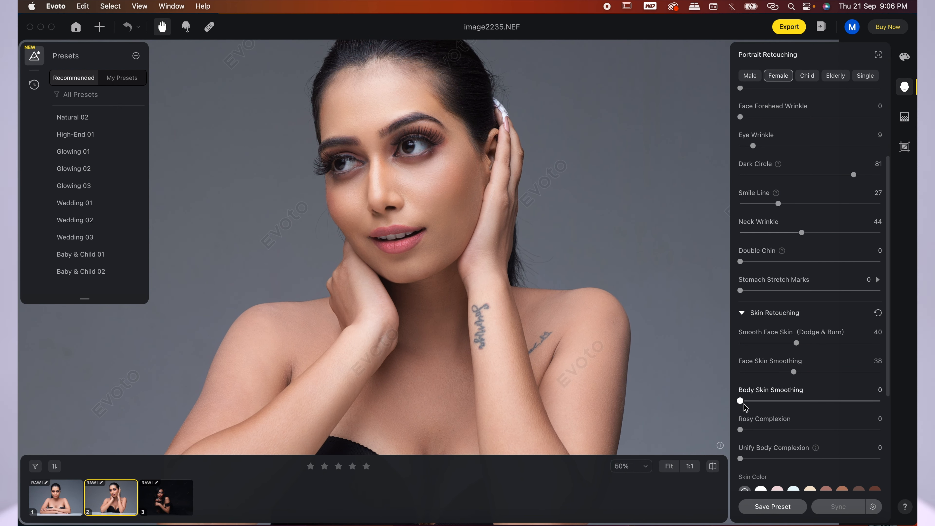
drag(742, 404, 780, 404)
drag(530, 332, 524, 254)
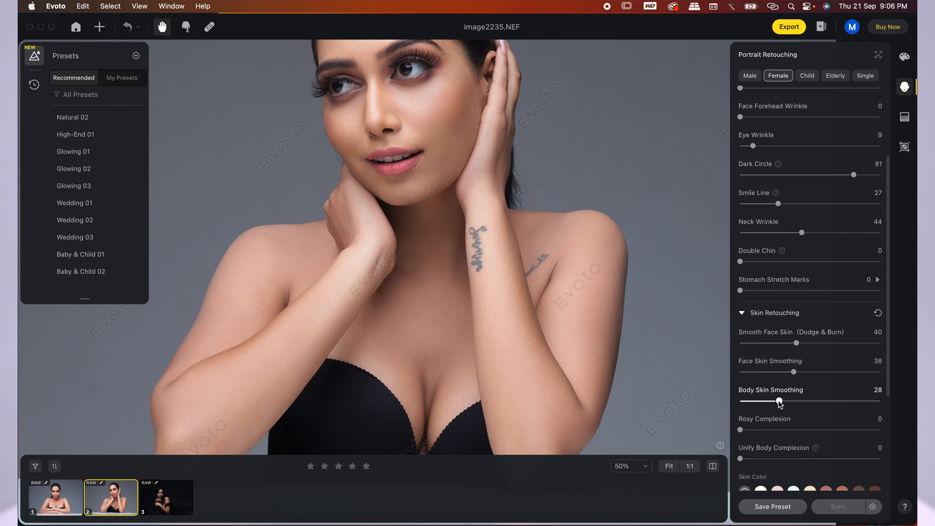
drag(780, 403, 766, 404)
drag(434, 129, 432, 188)
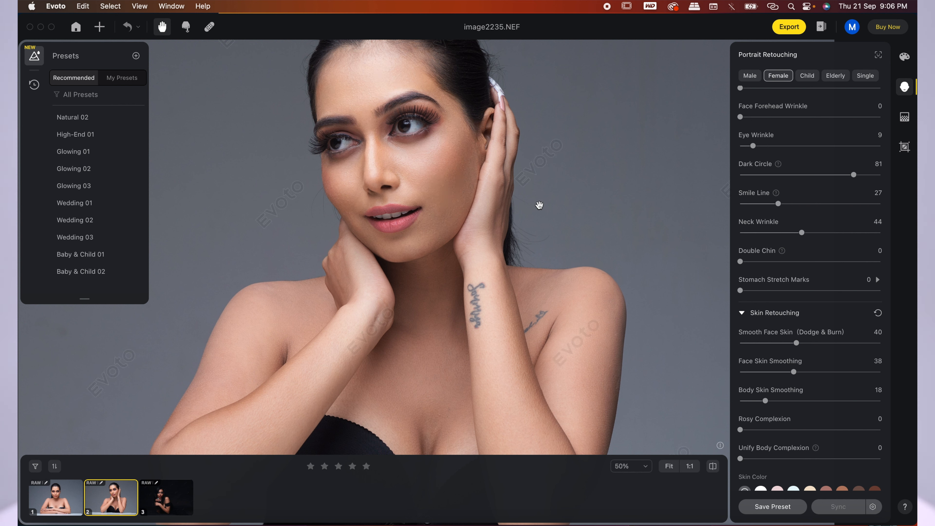
Step: Try the pale pink and orange-brown skin color swatches, and apply the dusty reddish-brown one to the portrait
scroll(659, 342, down, 2)
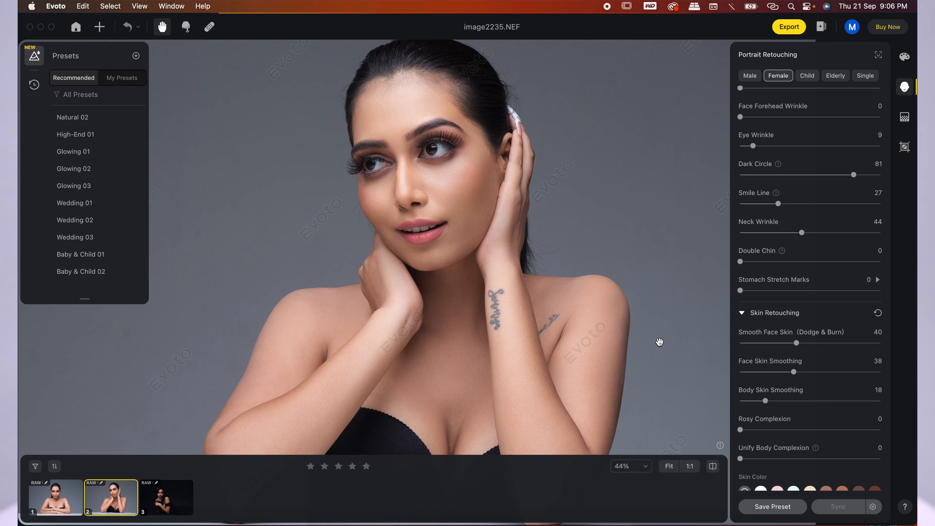
scroll(791, 388, down, 2)
scroll(802, 385, down, 2)
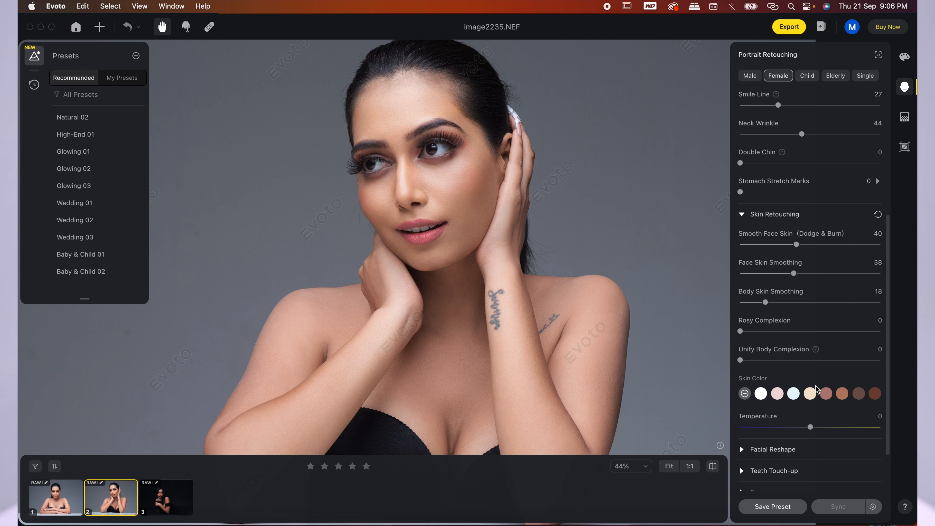
click(776, 393)
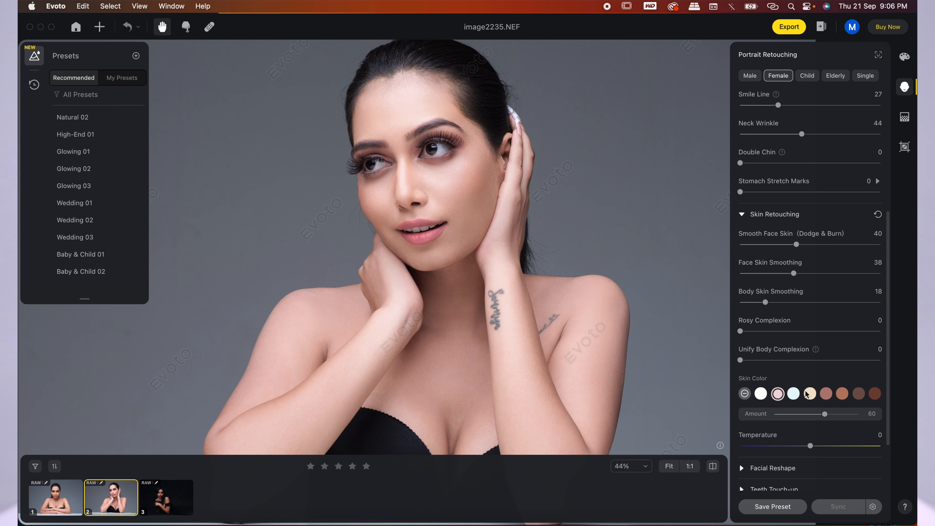
click(826, 393)
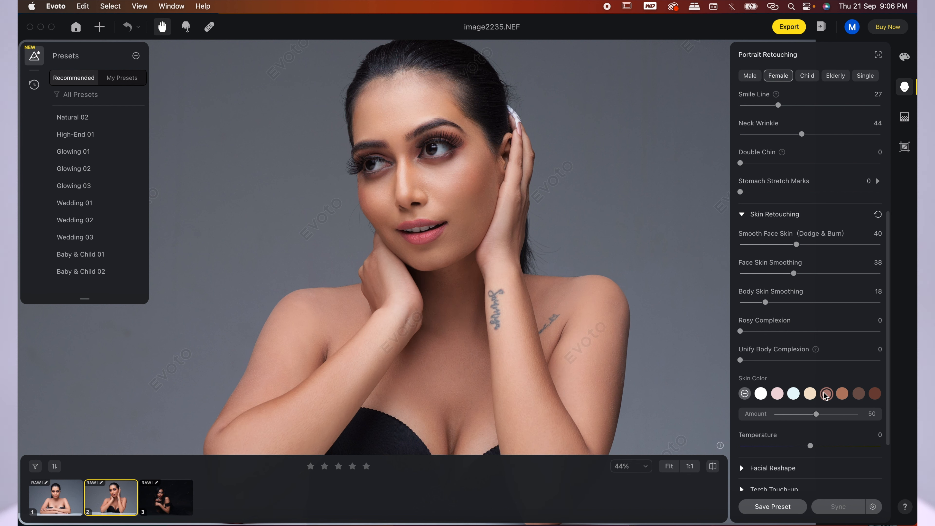
click(840, 395)
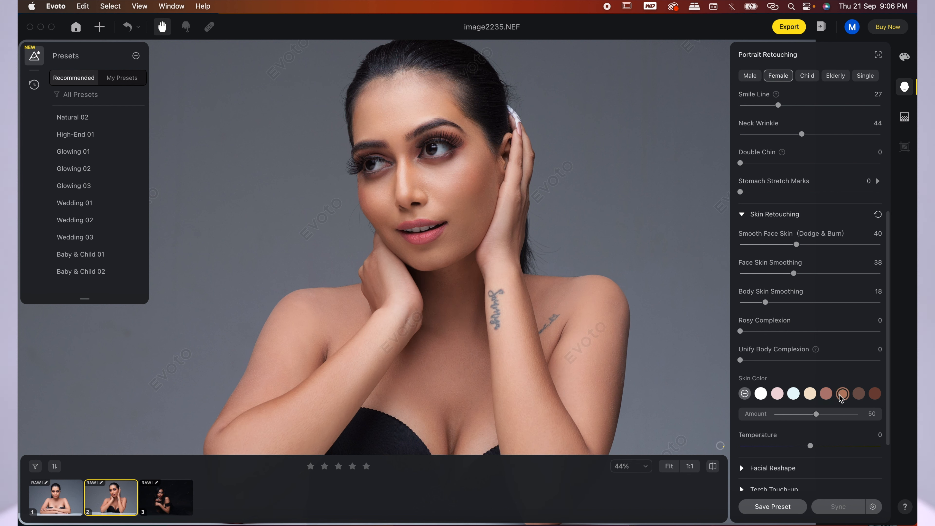
click(825, 397)
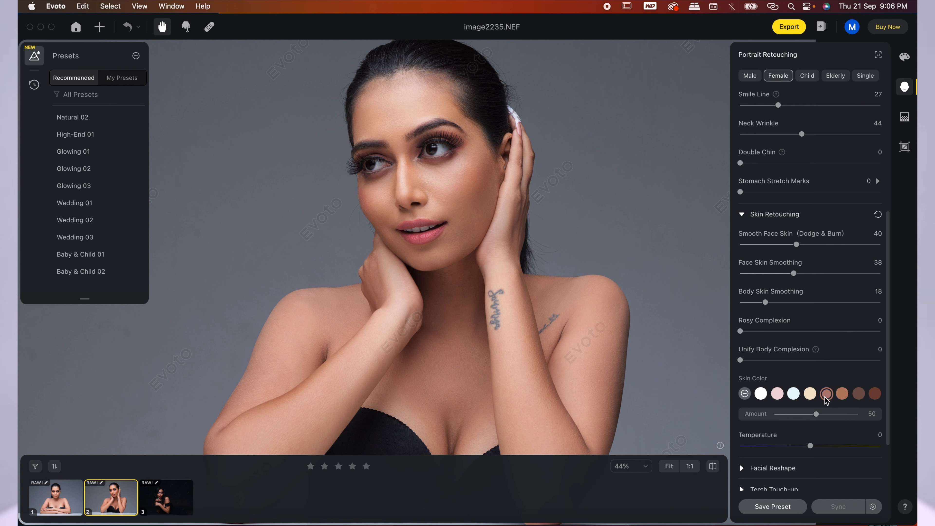
Step: Compare the portrait with and without the dusty reddish-brown skin color and the retouching up close, and set the color's amount to 34
click(745, 393)
click(826, 395)
scroll(419, 195, up, 5)
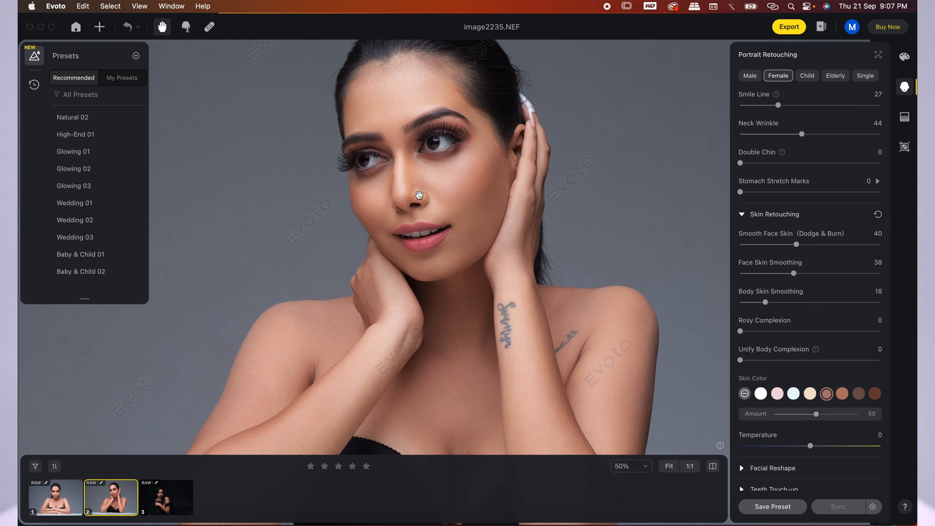
key(space)
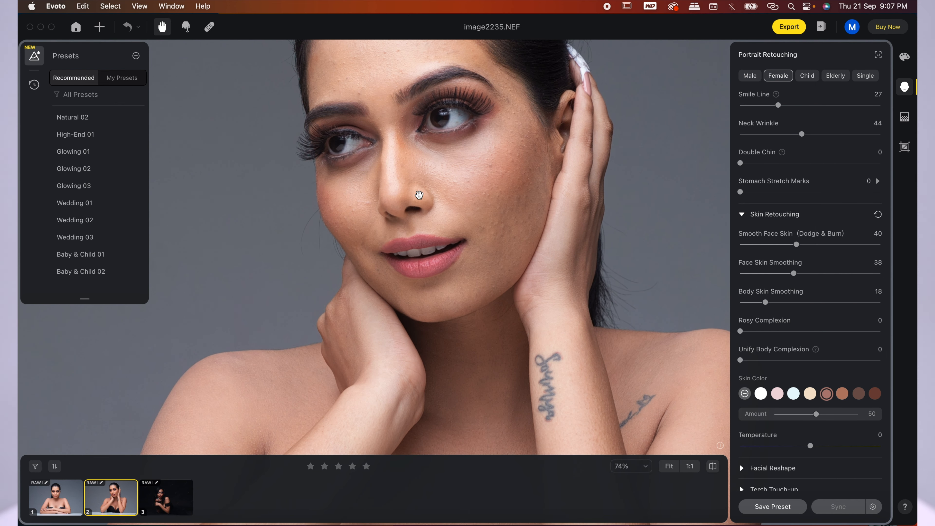
key(space)
key(space)
key(space)
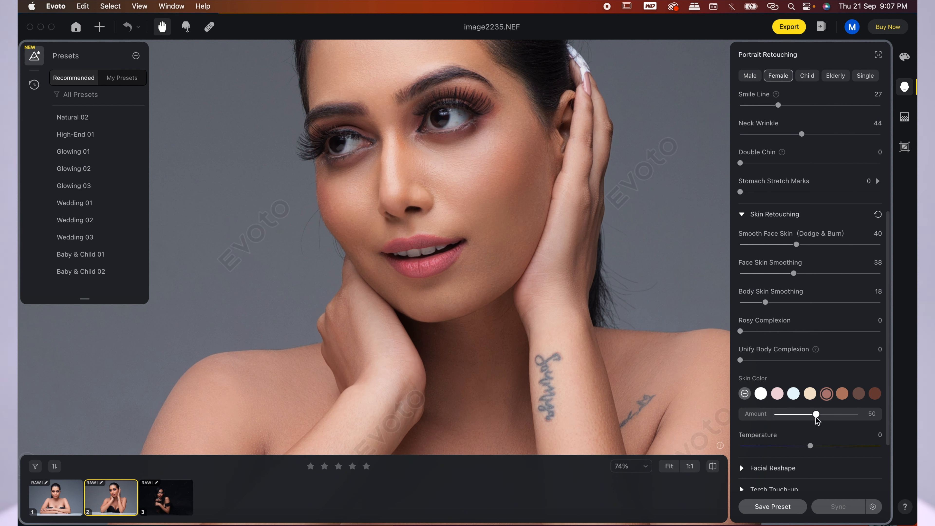
drag(816, 418, 804, 418)
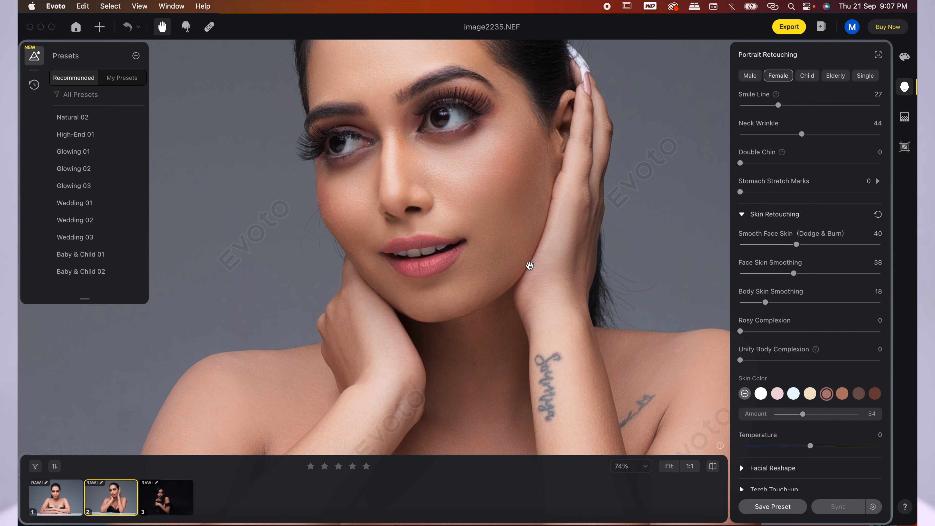
Step: Compare the retouched portrait with the original at full view and check the face
scroll(523, 271, down, 5)
scroll(500, 255, up, 2)
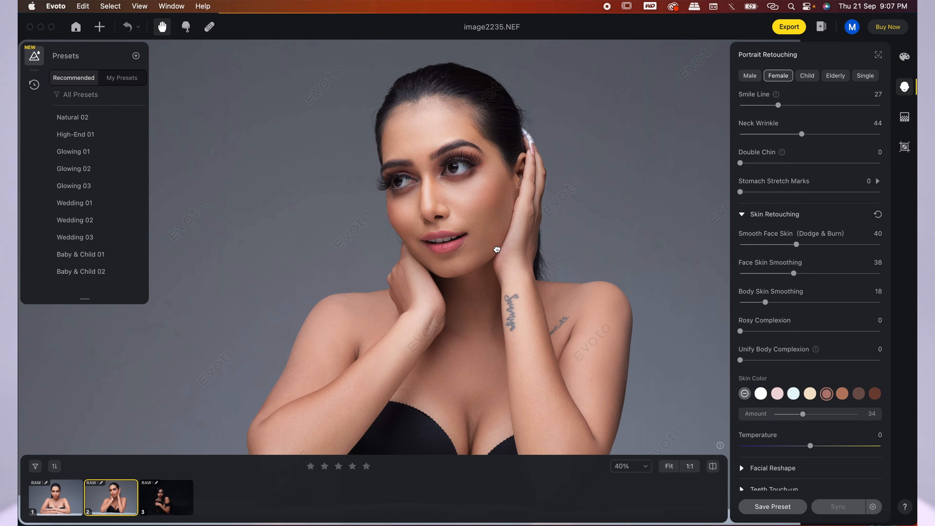
key(backslash)
key(backslash)
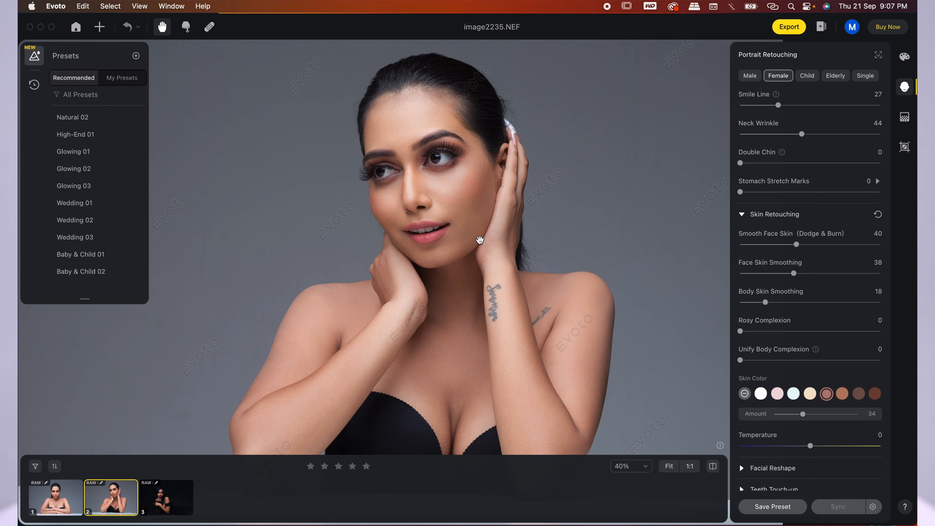
scroll(451, 138, up, 3)
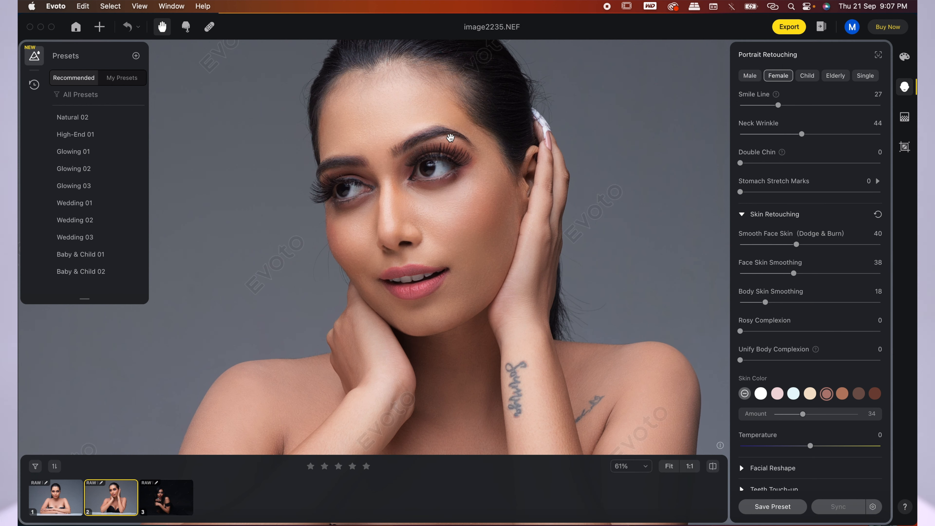
scroll(451, 138, down, 2)
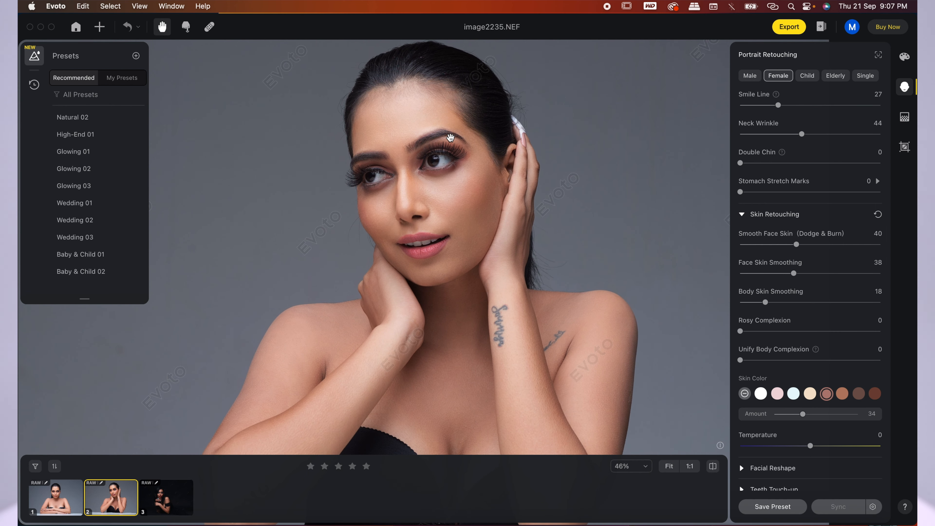
Step: Reshape the face by setting Face to 60 and Temple to 10 on both sides, and close the facial reshape settings
scroll(802, 276, down, 3)
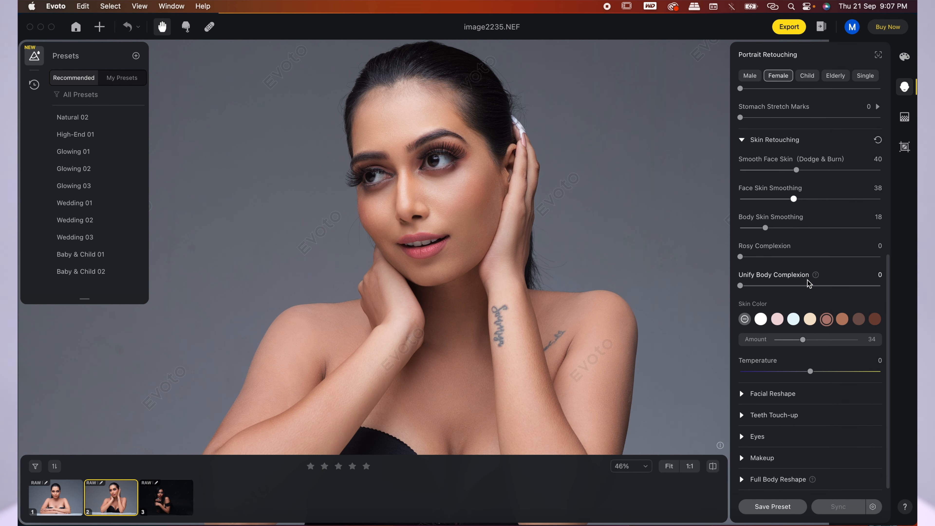
click(742, 393)
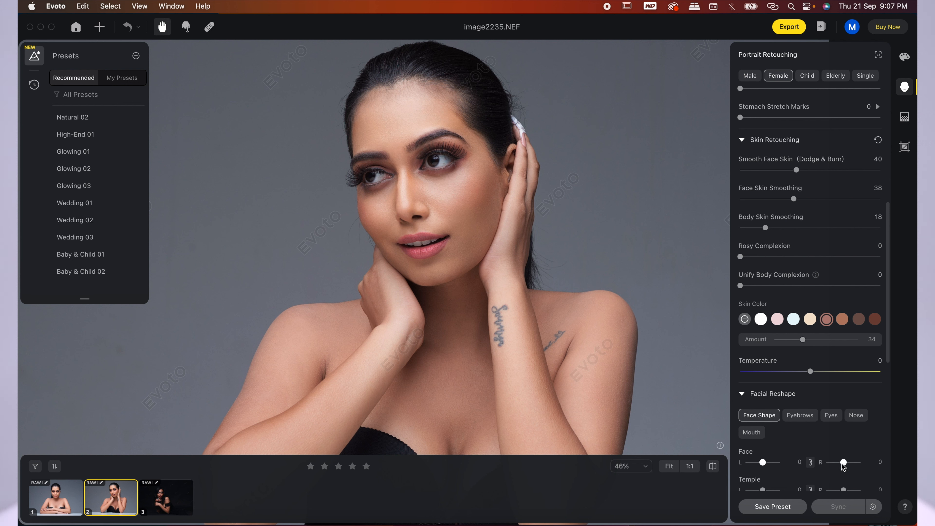
drag(765, 462, 775, 464)
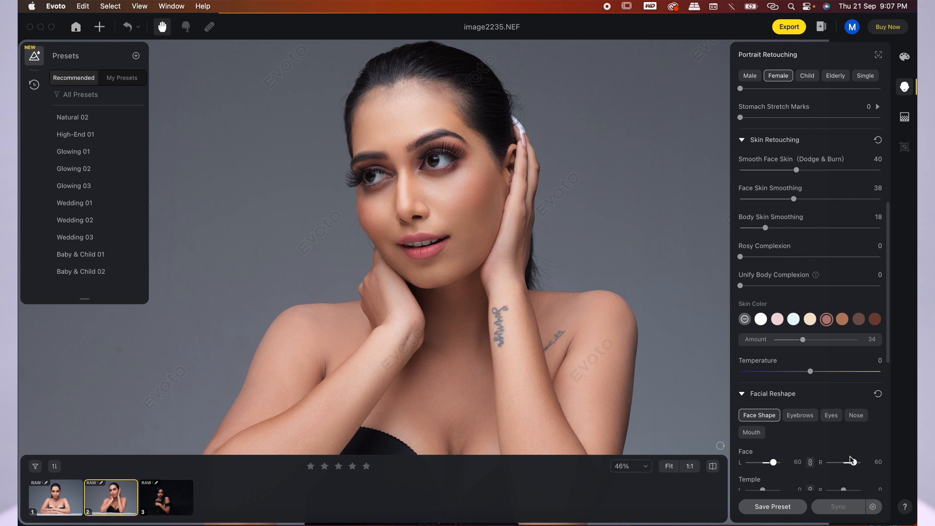
scroll(833, 423, down, 2)
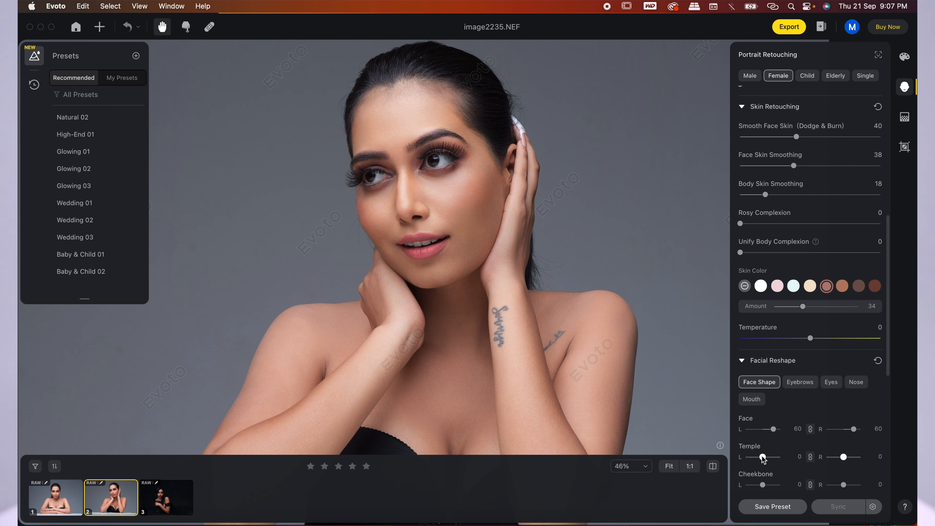
mouse_move(762, 457)
mouse_down()
mouse_move(774, 458)
mouse_move(766, 457)
mouse_up()
drag(844, 459, 842, 458)
scroll(816, 390, down, 3)
scroll(814, 391, down, 4)
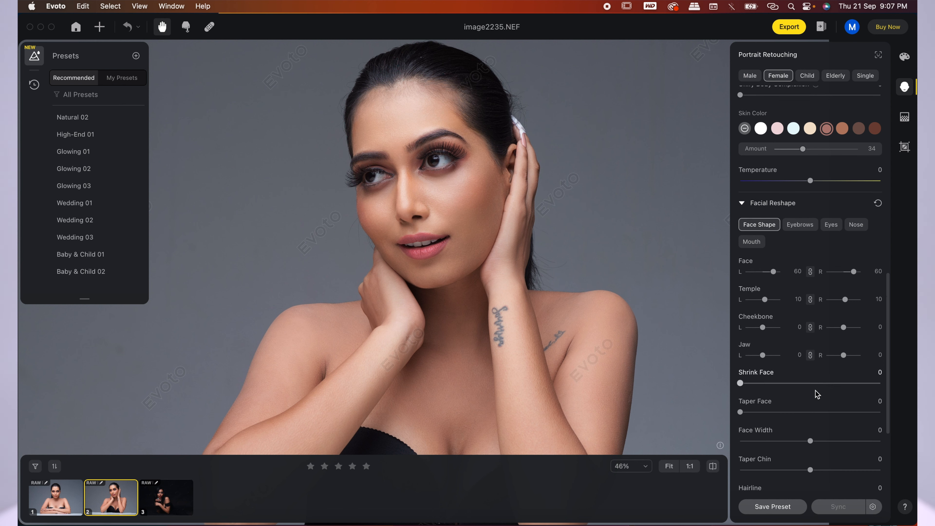
click(800, 213)
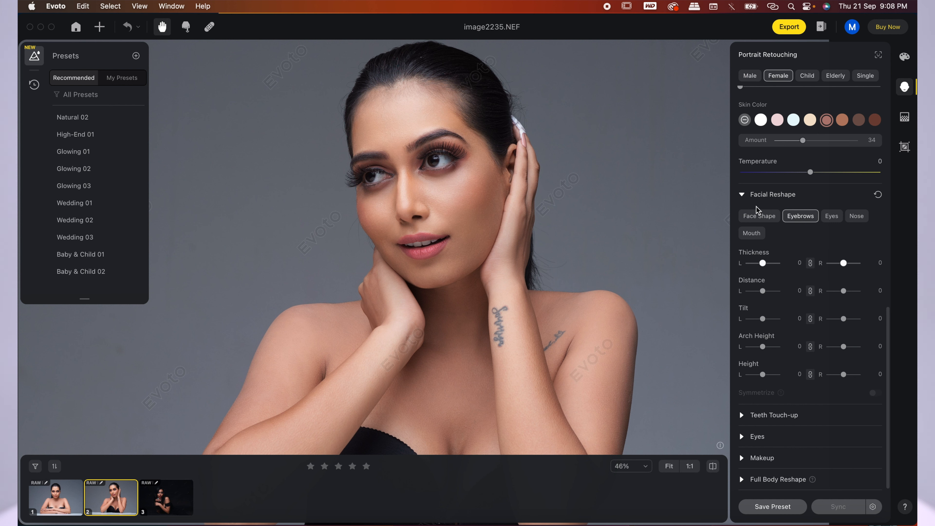
click(743, 195)
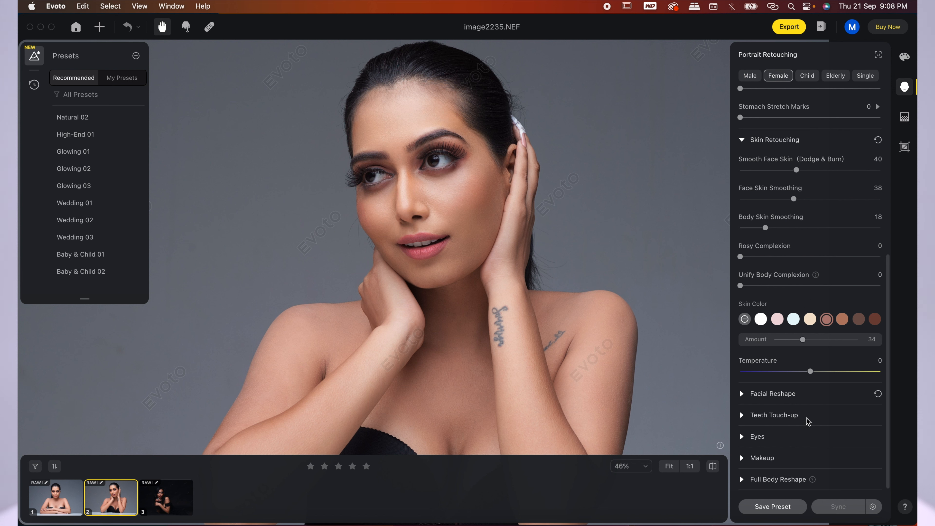
Step: Try the Nude and Grace makeup presets on the portrait, and go back to no preset
click(743, 457)
scroll(799, 428, down, 6)
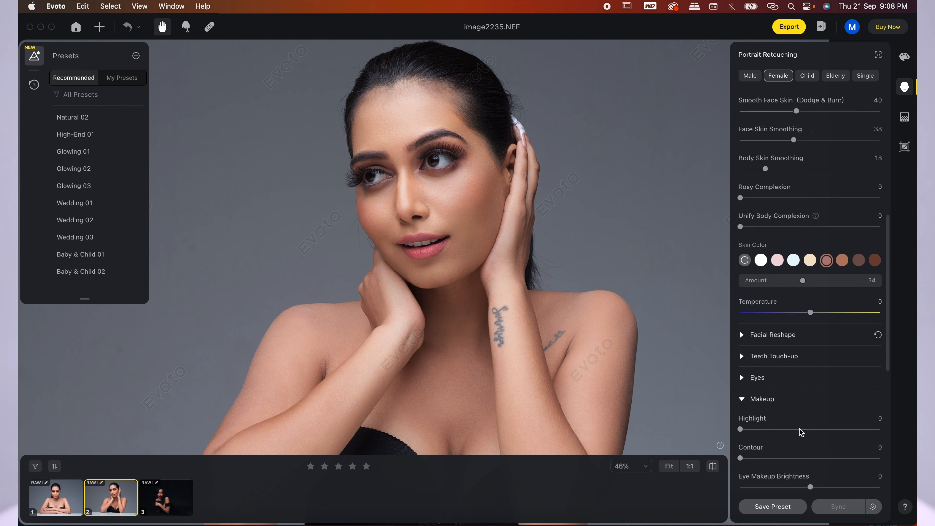
scroll(799, 431, down, 3)
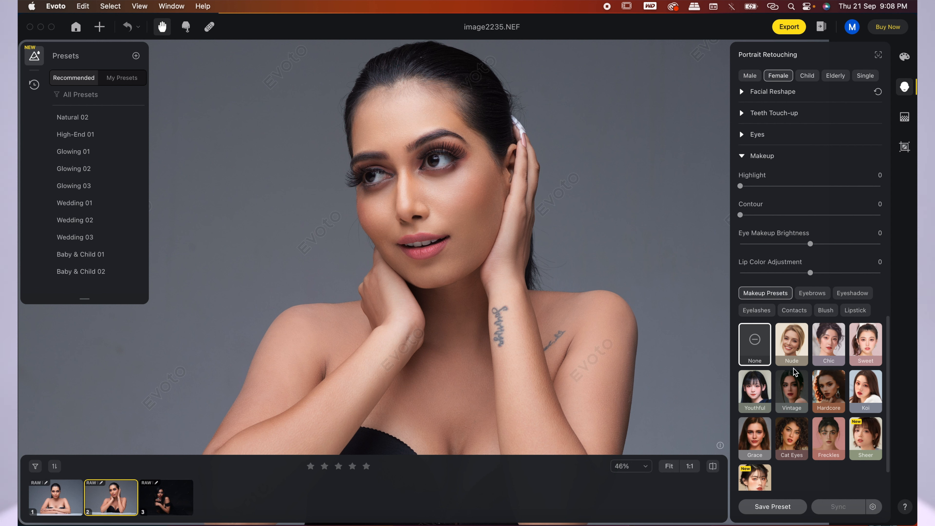
click(790, 348)
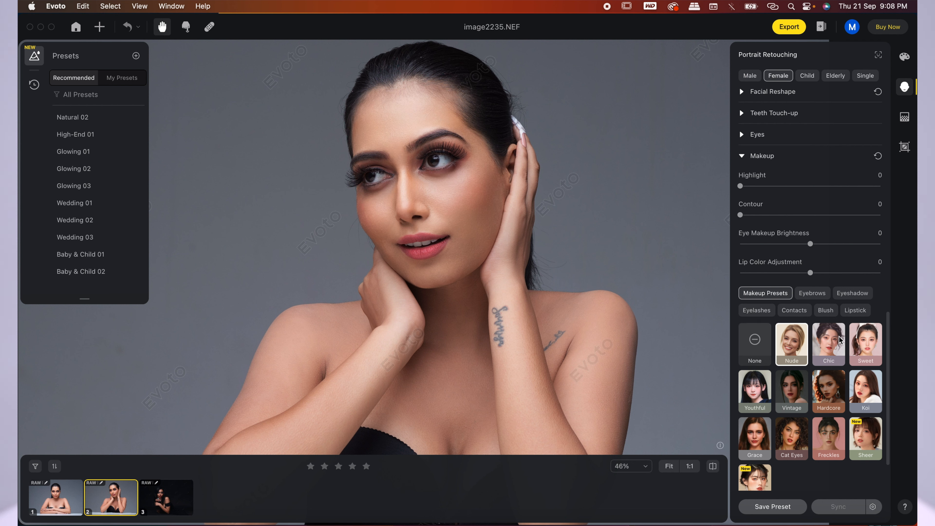
click(760, 440)
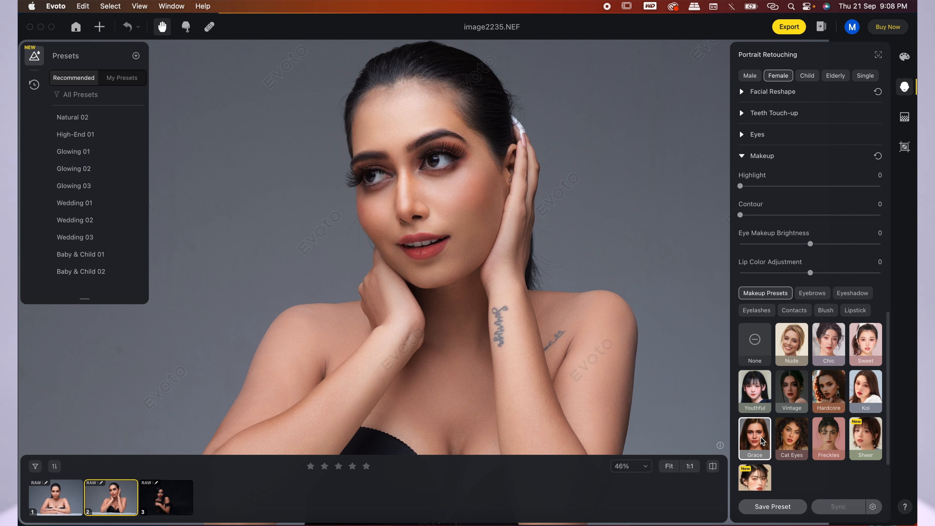
click(752, 351)
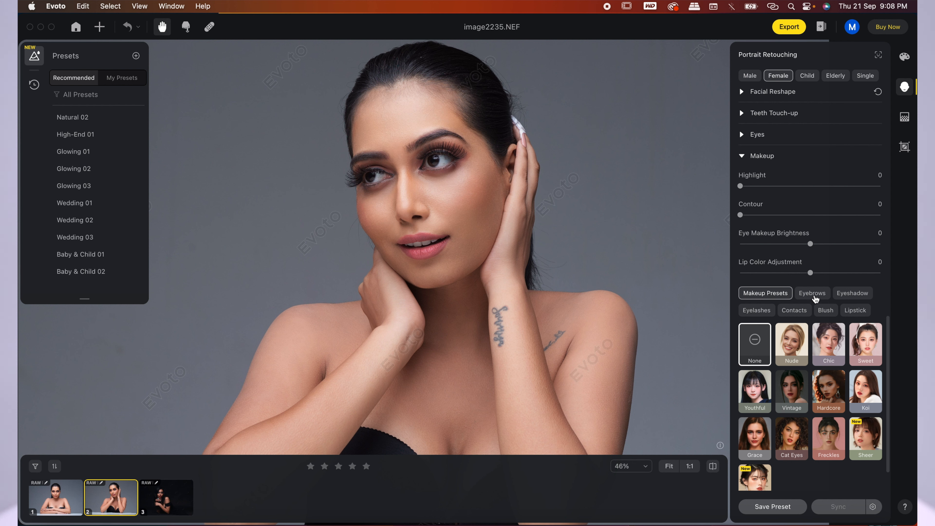
Step: Try several lipstick shades, including 06, 08 and 01, and apply shade 04 to the lips
click(813, 295)
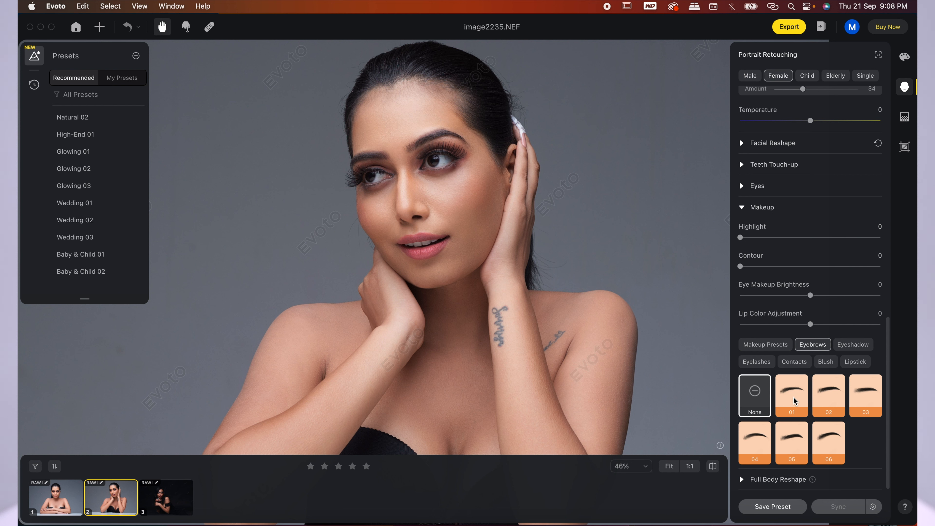
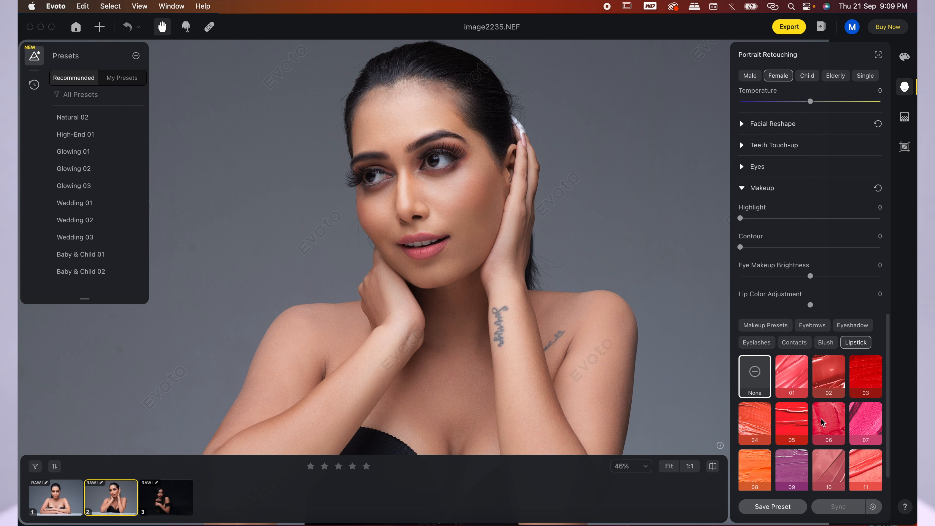
click(822, 422)
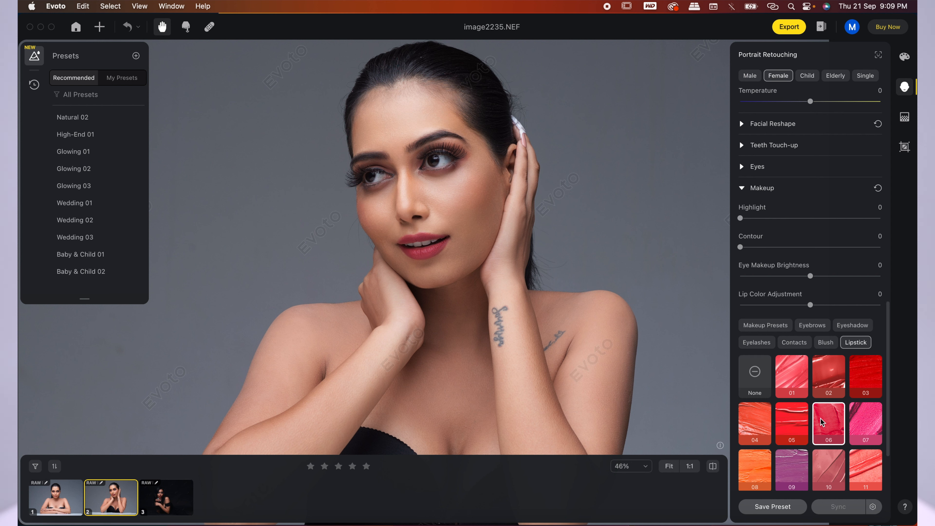
click(795, 465)
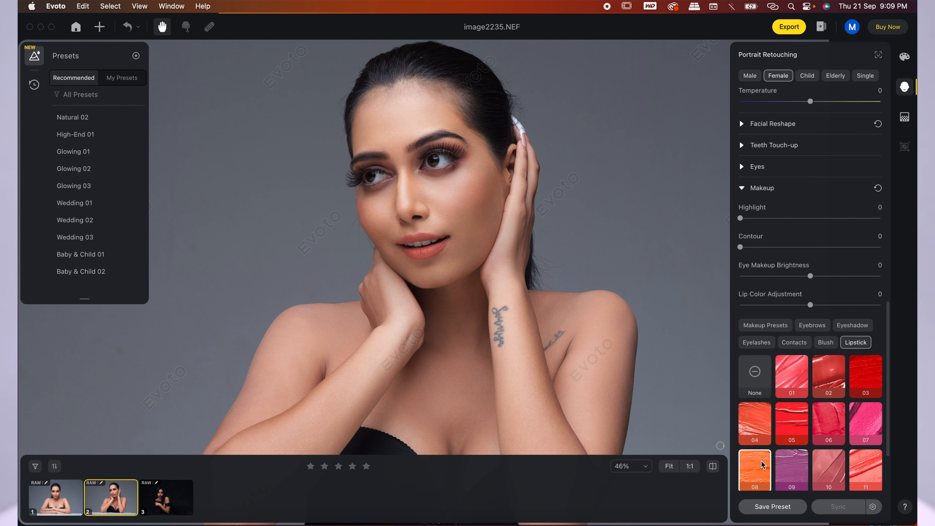
click(761, 414)
click(795, 382)
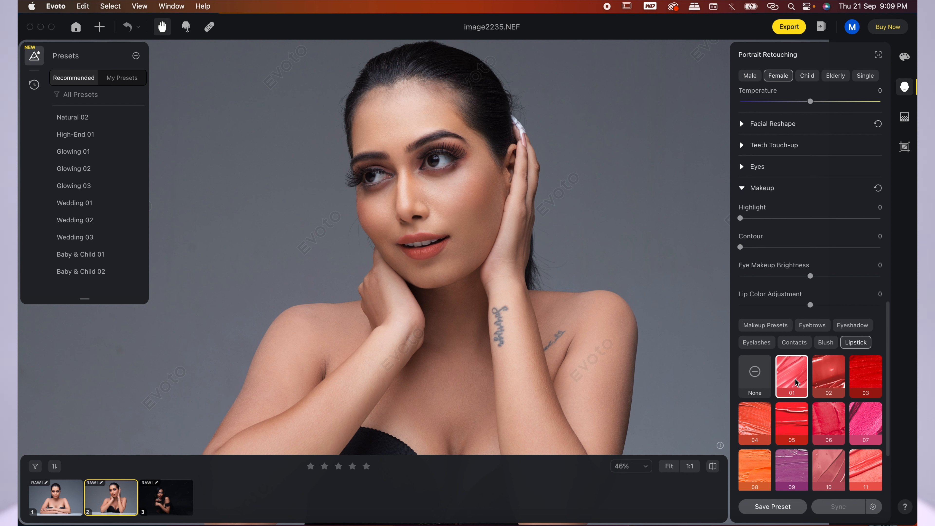
click(758, 435)
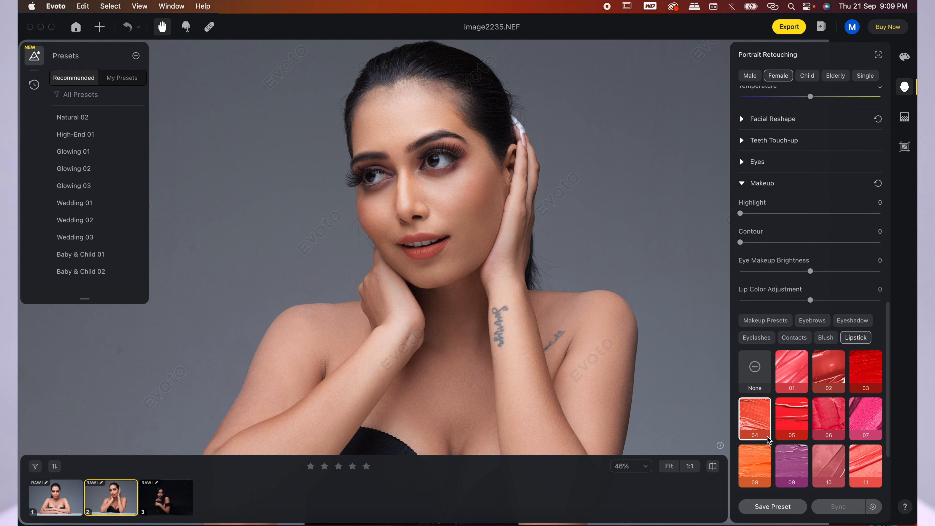
Step: Try the Creamy, Shimmer and Matte textures for the lipstick, and return to Satin
scroll(767, 439, down, 3)
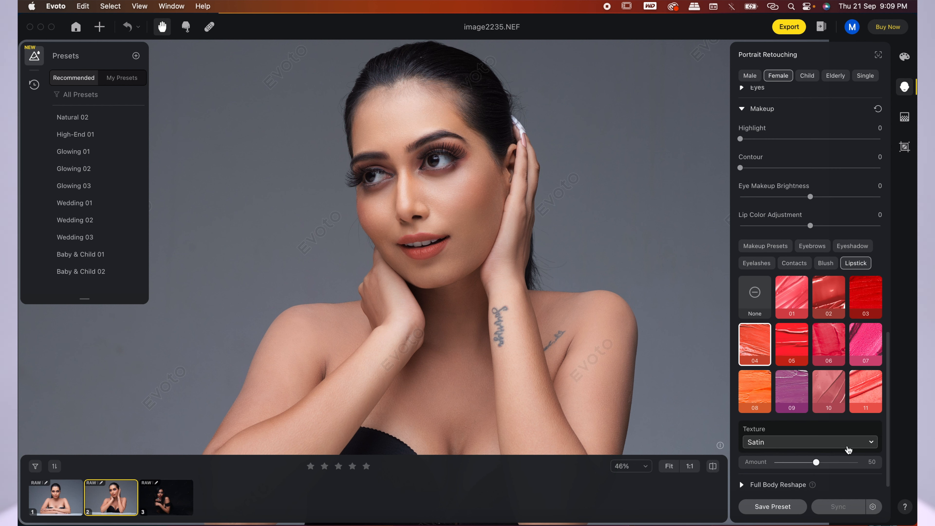
click(853, 443)
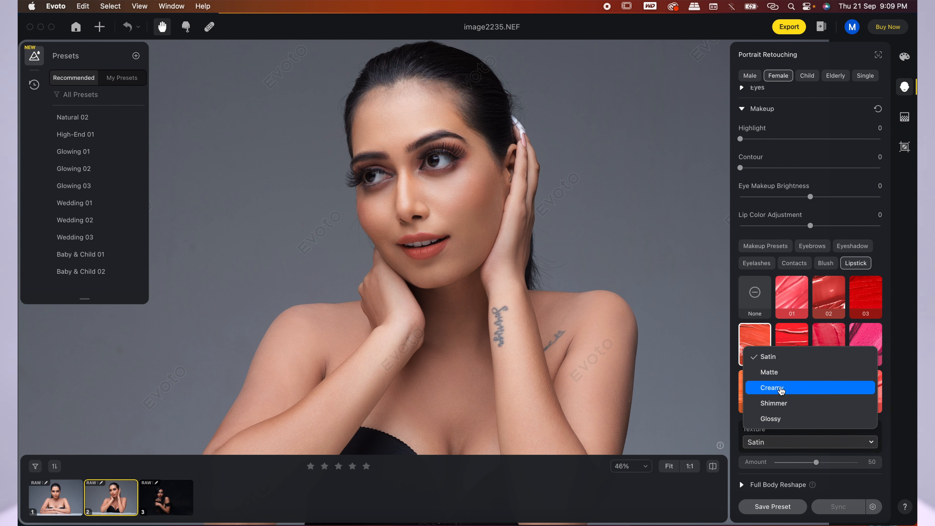
click(781, 389)
click(785, 444)
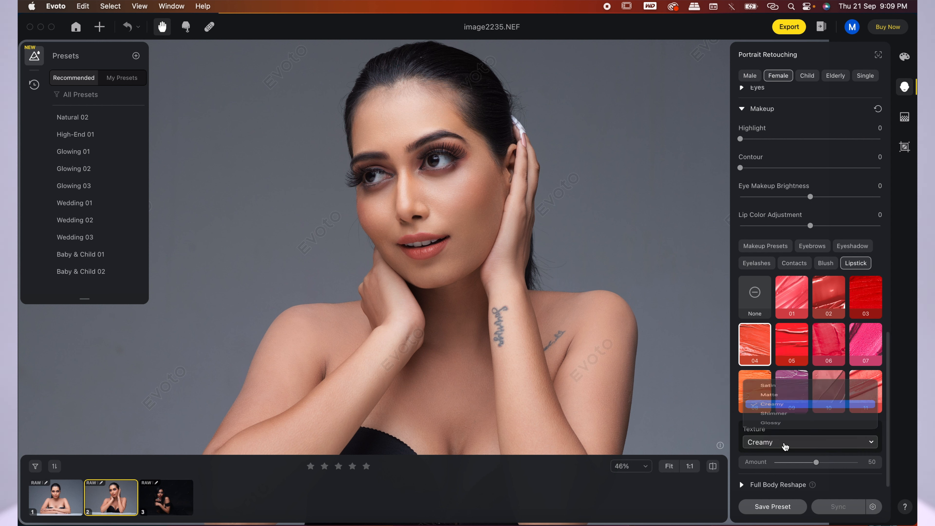
click(775, 405)
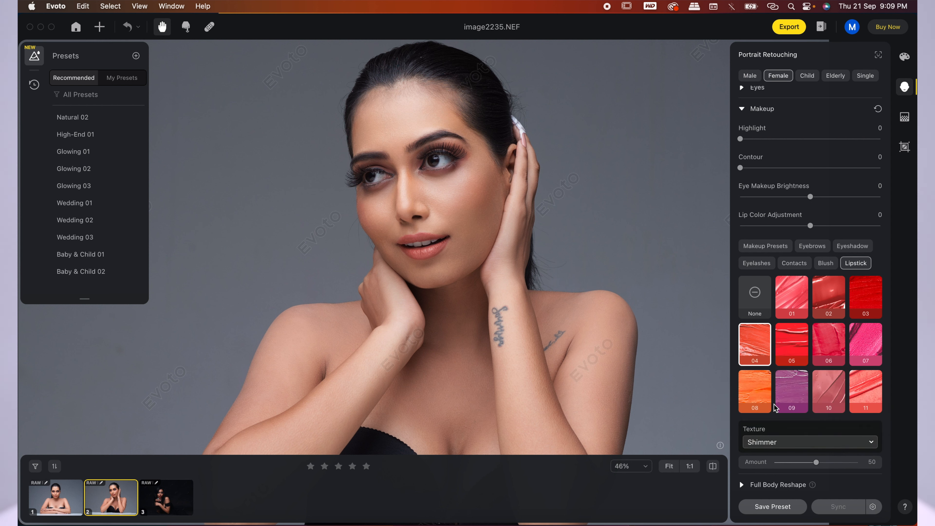
click(783, 443)
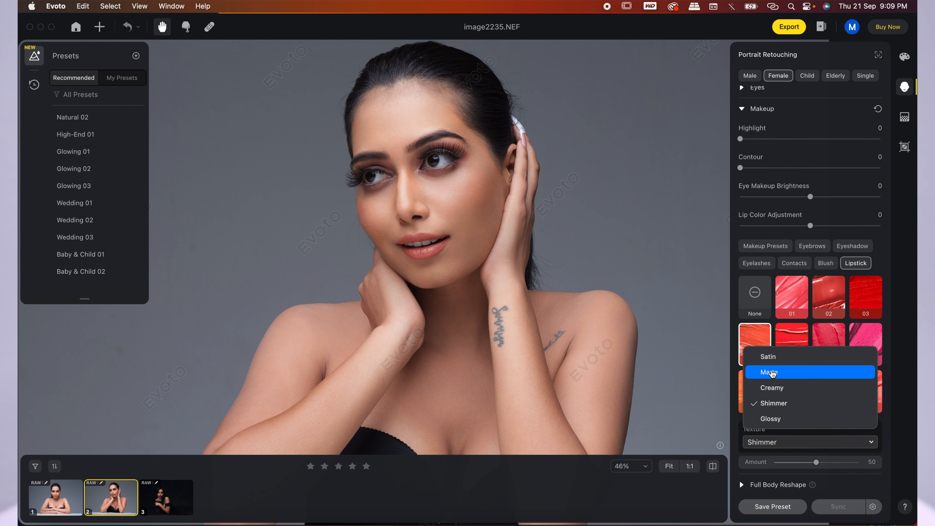
click(772, 373)
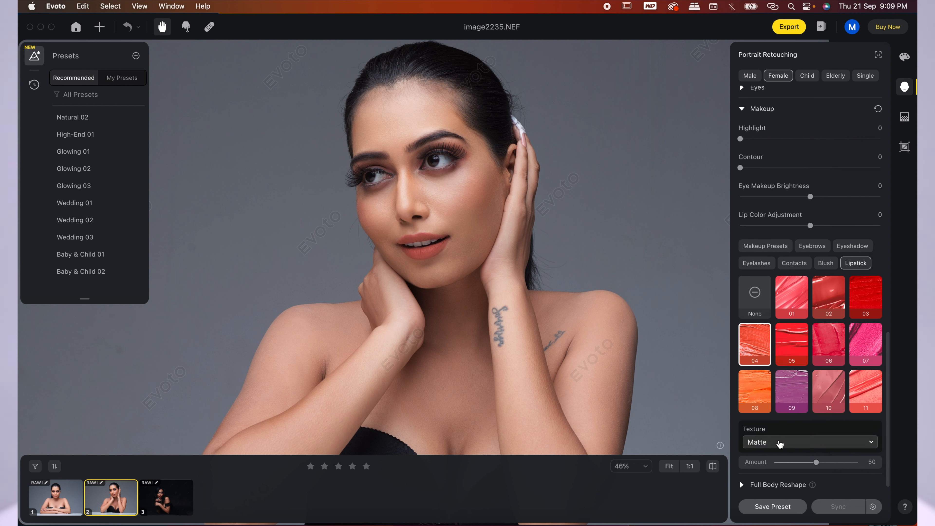
click(779, 443)
click(773, 356)
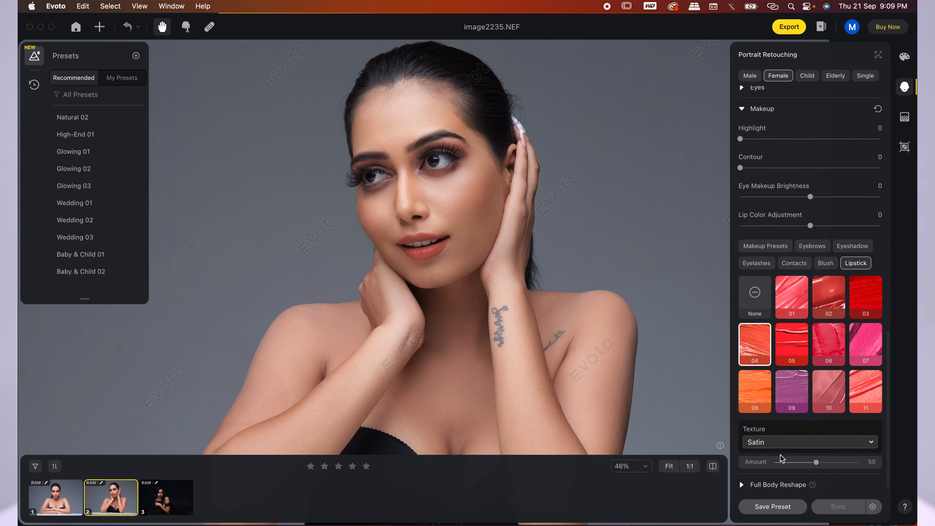
Step: Set the lipstick amount to 63 and check the lips up close
mouse_move(817, 465)
mouse_down()
mouse_move(852, 465)
mouse_move(828, 464)
mouse_up()
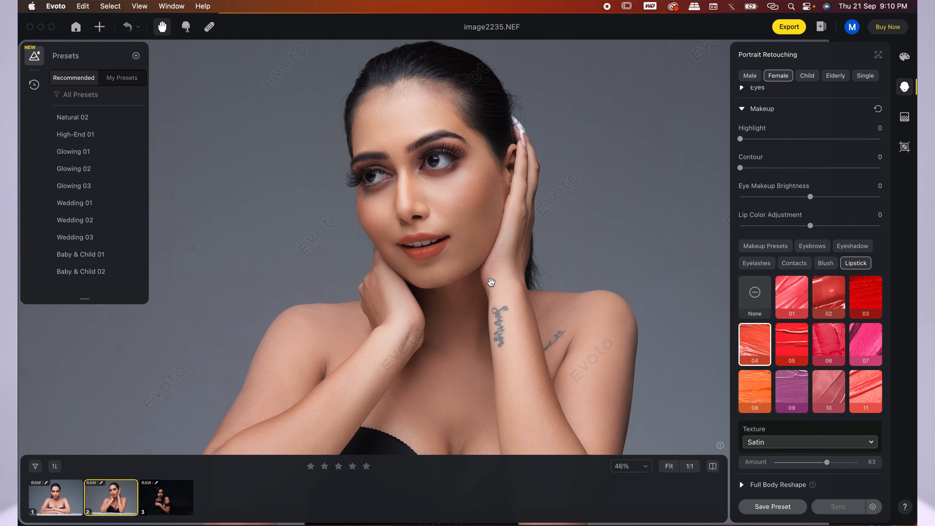
scroll(559, 200, up, 3)
scroll(560, 201, down, 3)
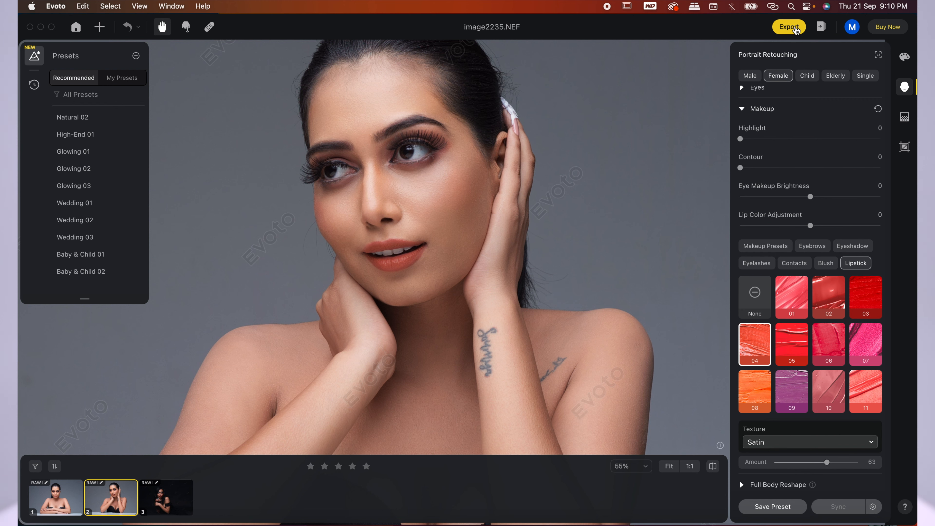
Step: Export the retouched image2235.NEF with Quick Export to the testing evoto_Evoto folder
click(796, 28)
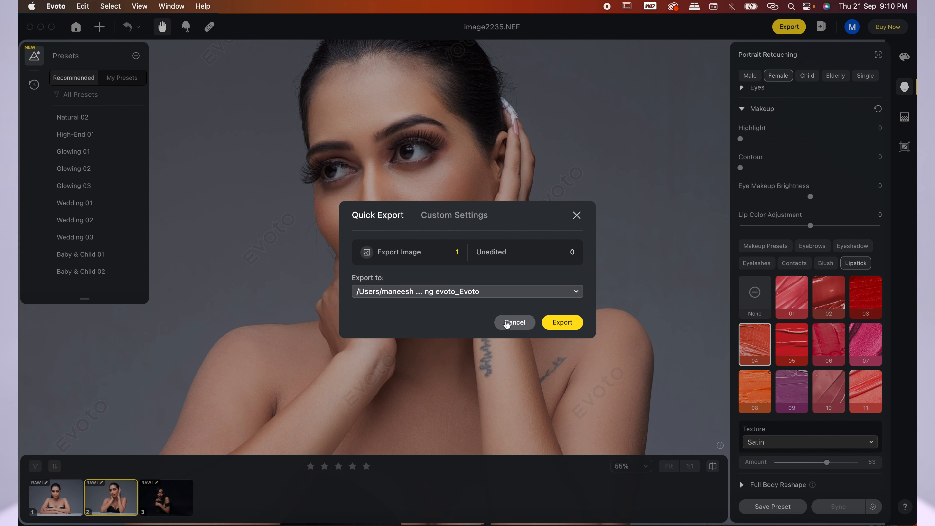
click(564, 327)
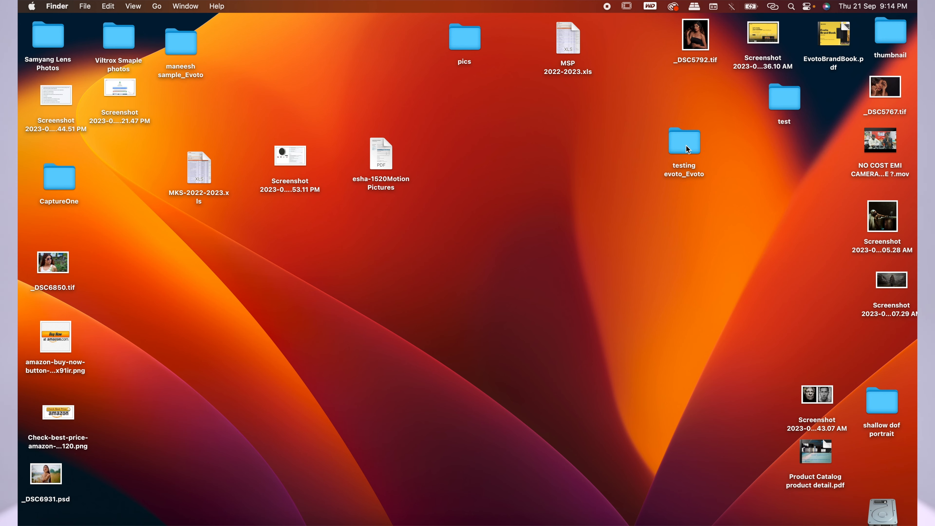
Step: Open the testing evoto_Evoto folder on the desktop and look at image2235.jpg full screen in Quick Look
double_click(686, 144)
click(325, 140)
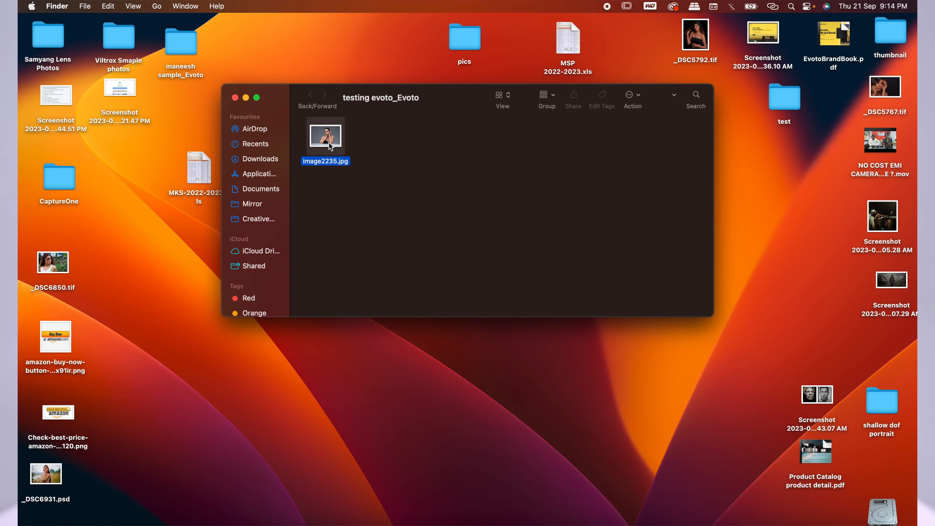
key(space)
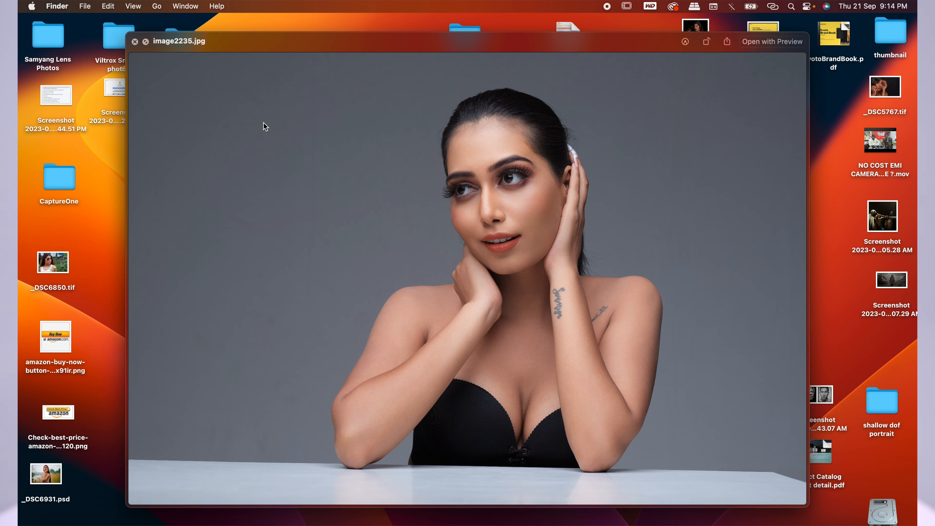
click(146, 41)
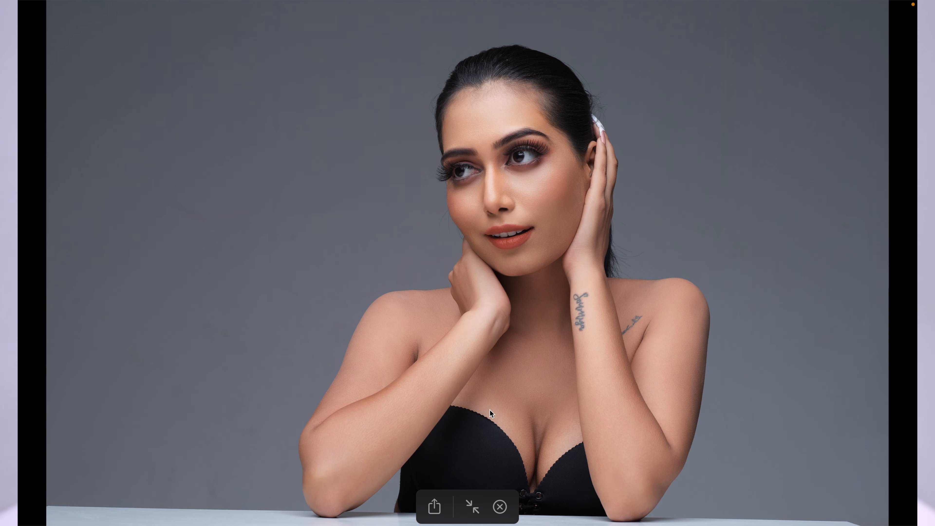
click(500, 505)
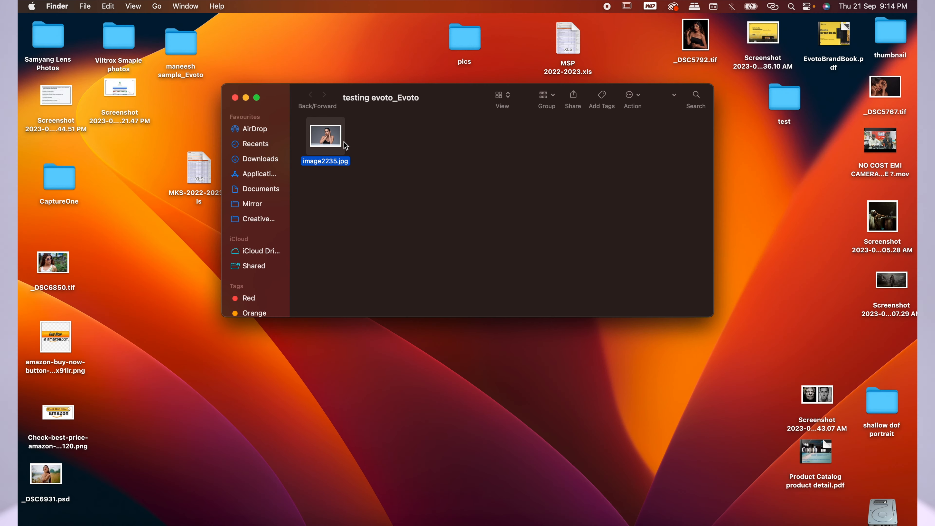
Step: Open image2235.jpg in Preview and examine the retouched face up close
double_click(325, 141)
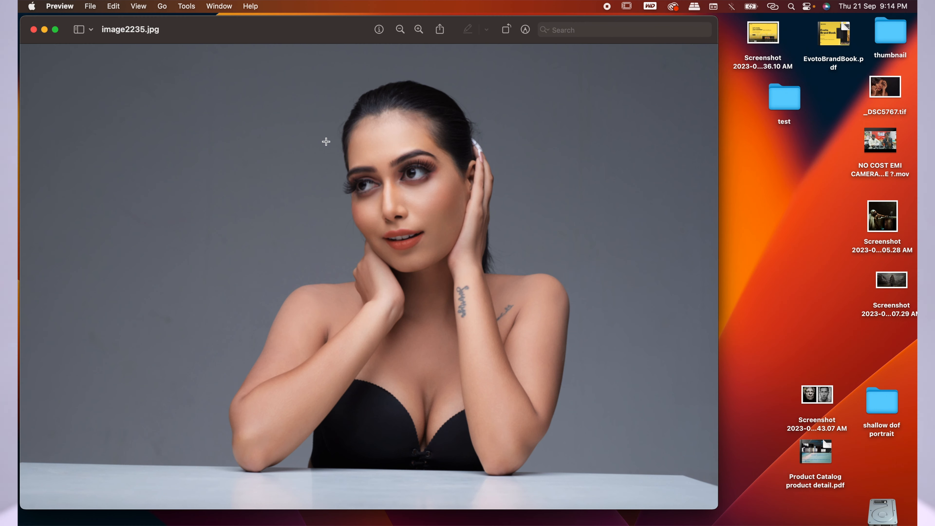
drag(245, 44, 341, 45)
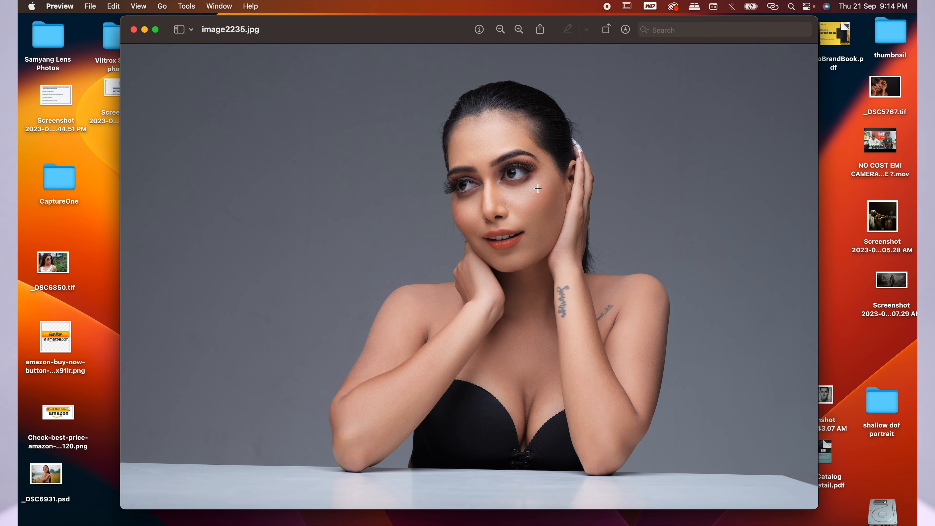
scroll(538, 189, up, 5)
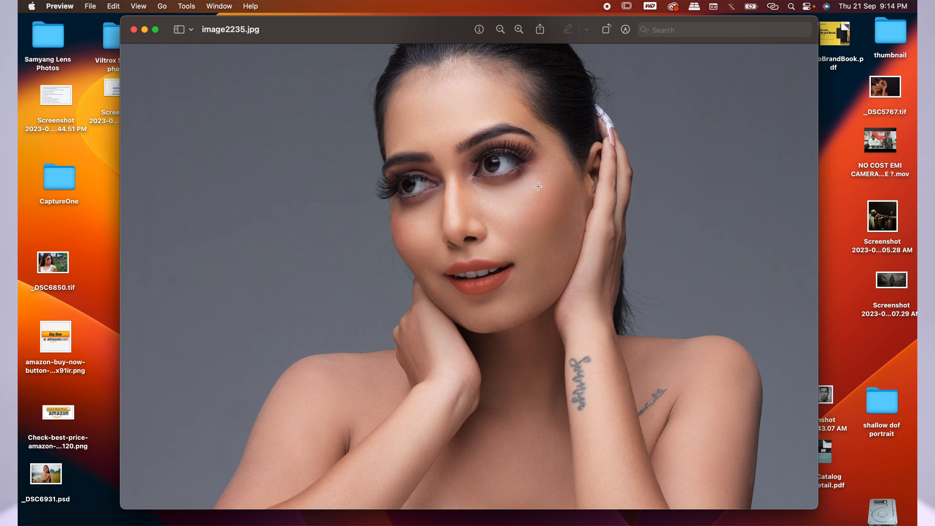
scroll(551, 228, down, 3)
scroll(551, 228, up, 4)
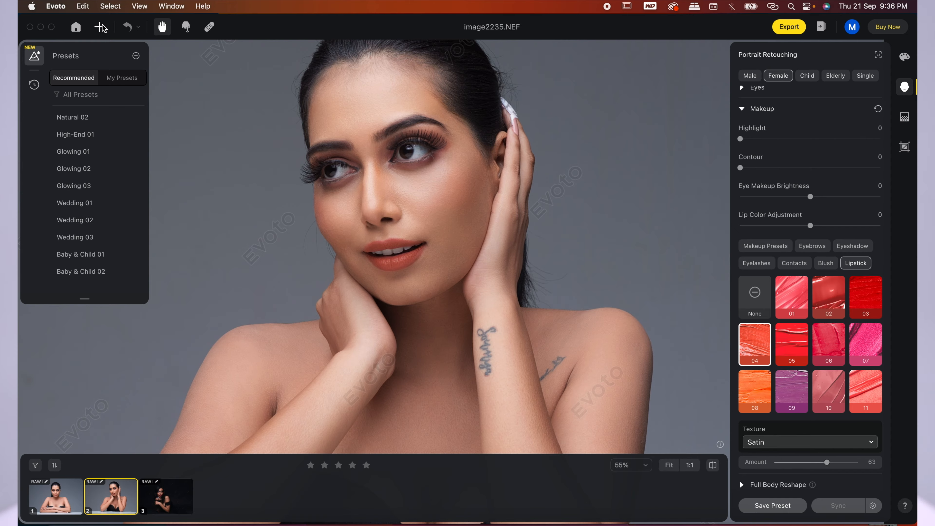
Step: Switch back to Evoto and import the `1 25.tif portrait from the pics folder
key(super+o)
scroll(543, 266, down, 2)
scroll(543, 266, down, 3)
click(375, 269)
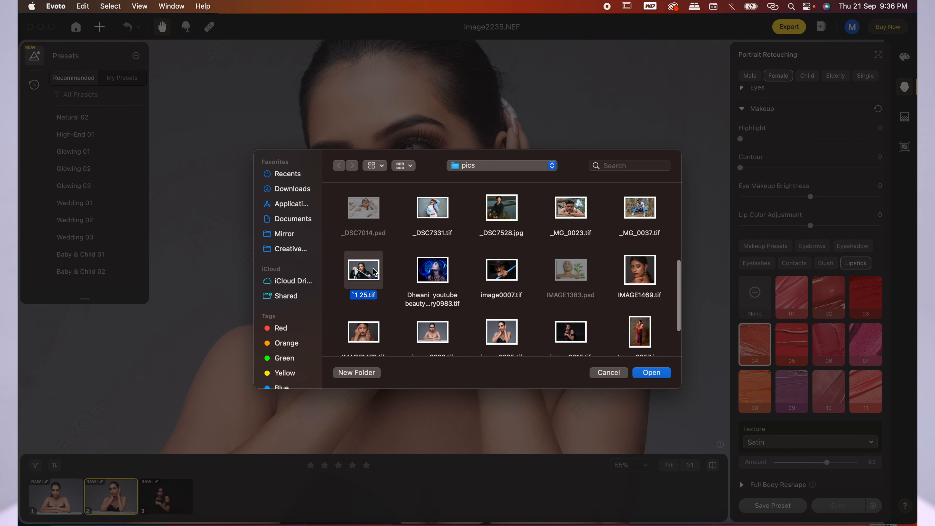
click(660, 370)
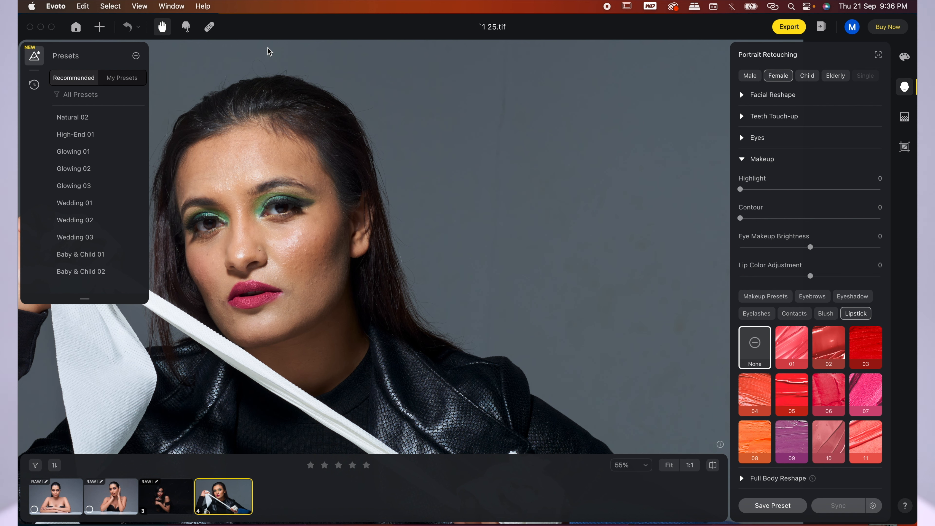
Step: Apply the recommended High-End 01 preset to the `1 25.tif portrait
drag(274, 30, 286, 28)
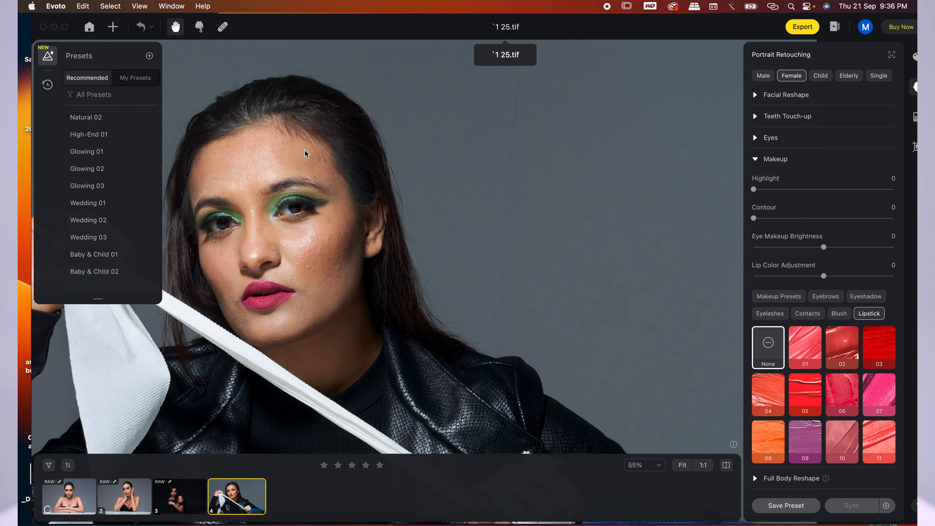
click(98, 144)
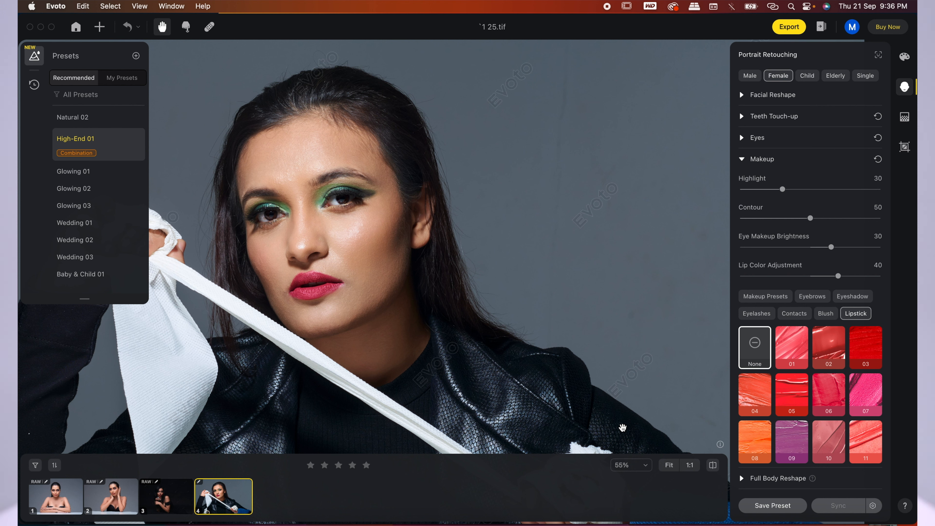
Step: Turn off Real-Time Color Adjustments and set the portrait's exposure to 0.2
click(905, 60)
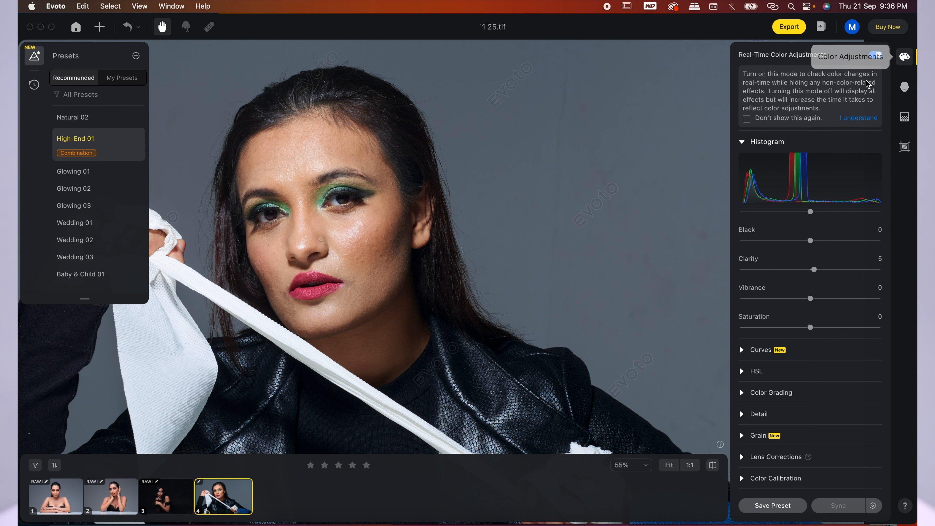
click(877, 56)
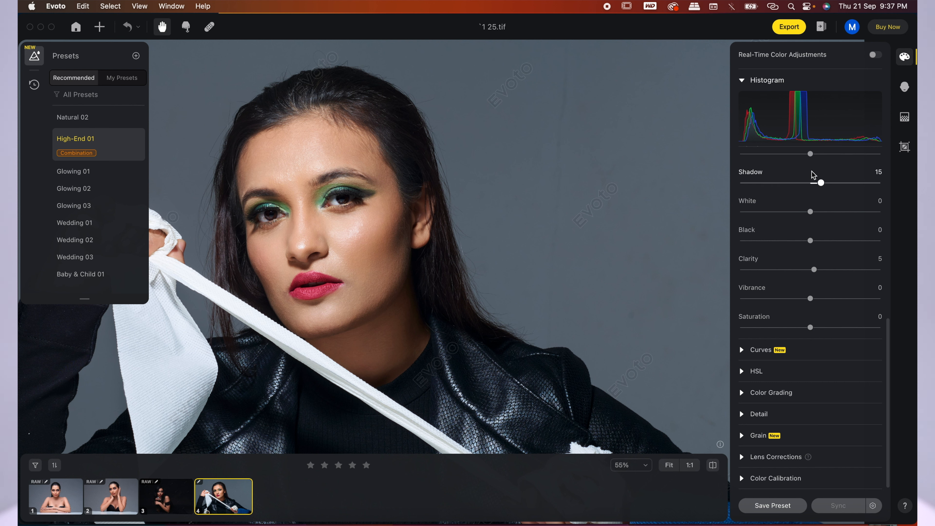
scroll(812, 180, up, 5)
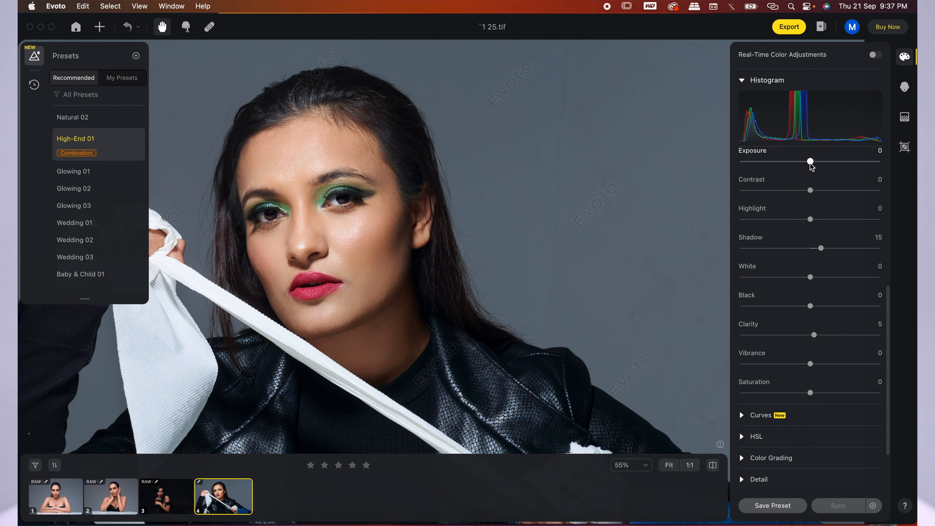
drag(810, 162, 813, 163)
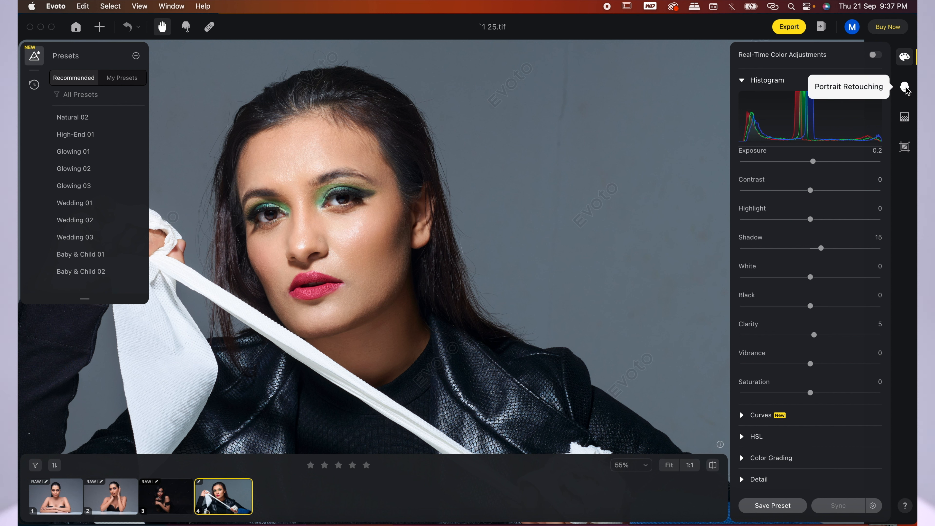
Step: Look through the background adjustments and turn on Clean Solid Backdrop
click(904, 118)
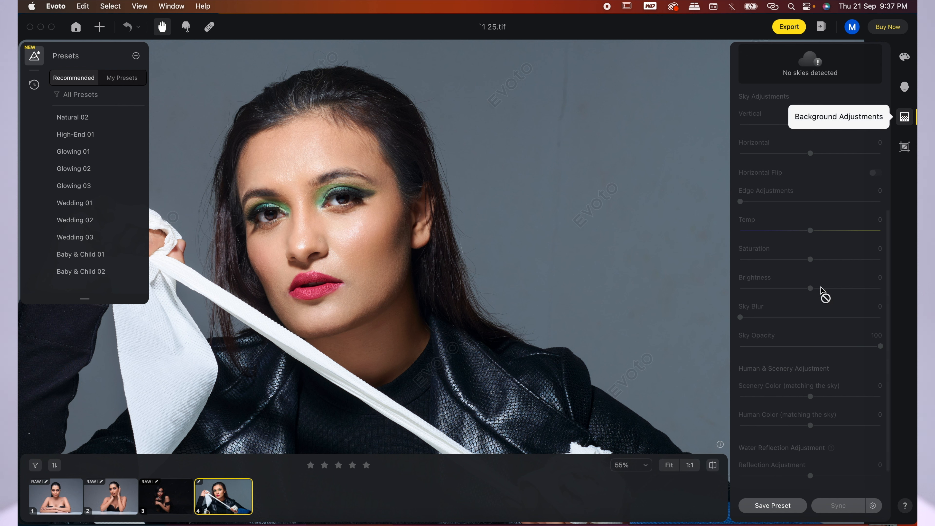
scroll(820, 292, down, 2)
scroll(821, 293, up, 10)
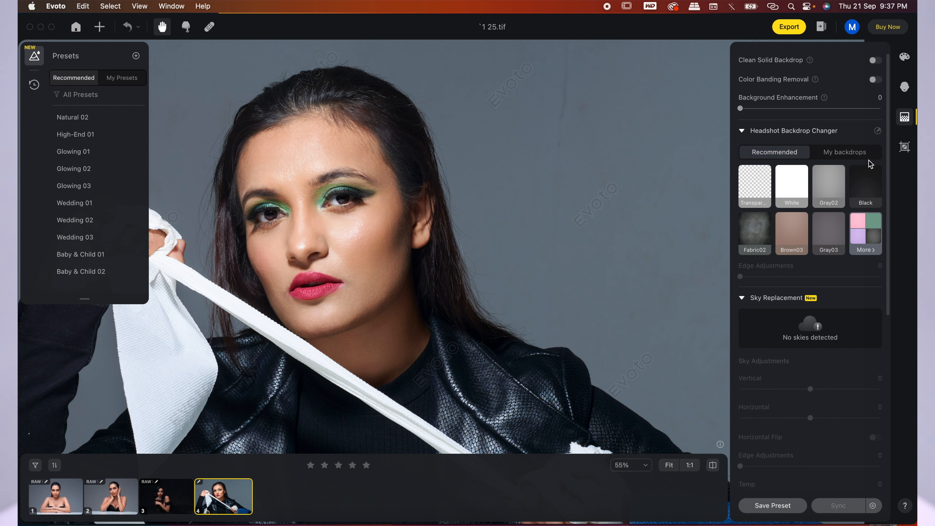
scroll(810, 121, up, 1)
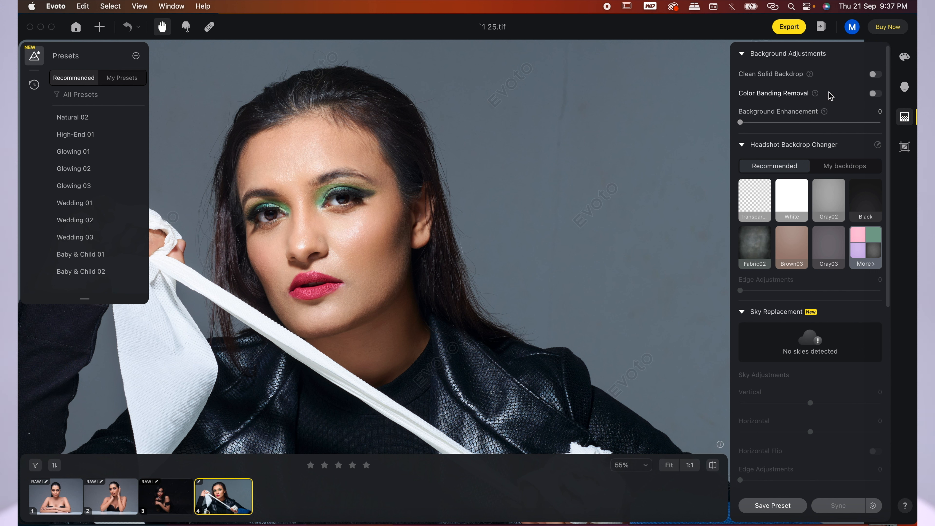
click(791, 74)
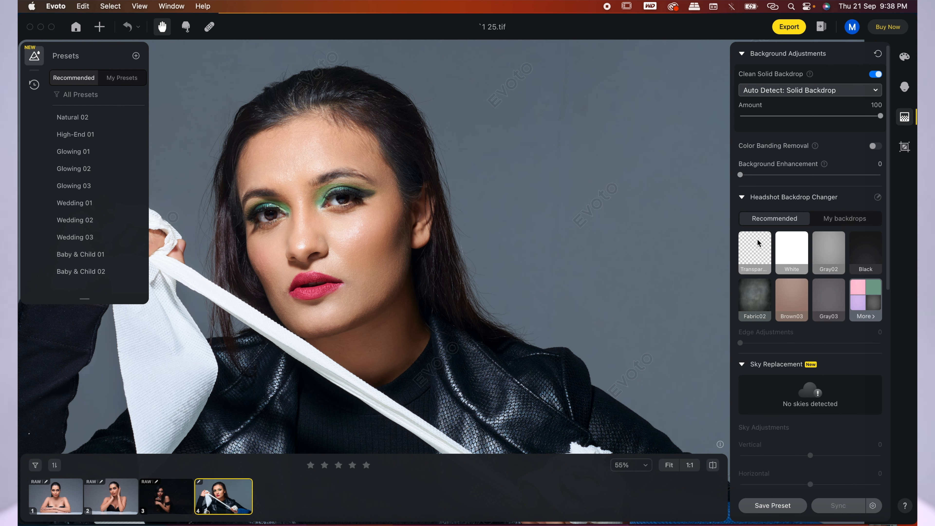
Step: Browse the full set of recommended headshot backdrops and replace the background with Gradient01
scroll(810, 250, down, 3)
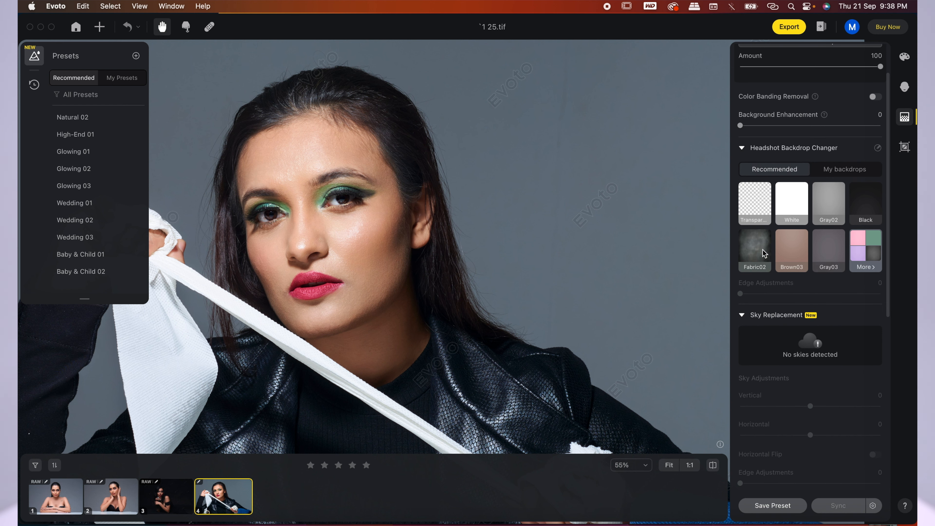
click(862, 268)
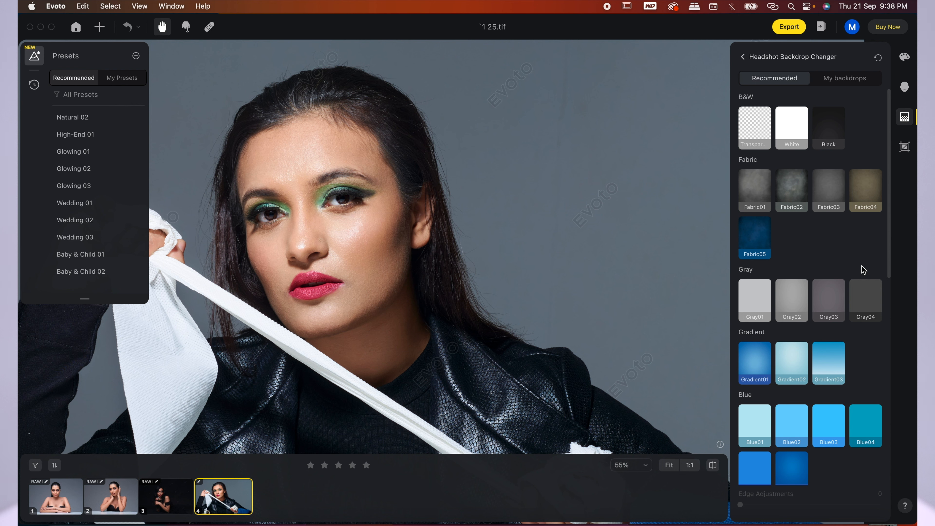
scroll(832, 233, down, 3)
scroll(833, 232, up, 3)
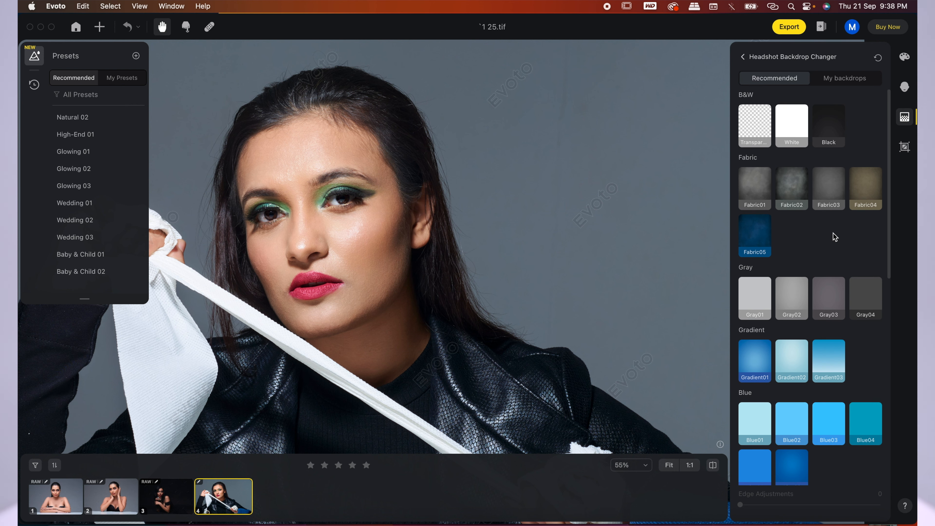
scroll(834, 237, down, 2)
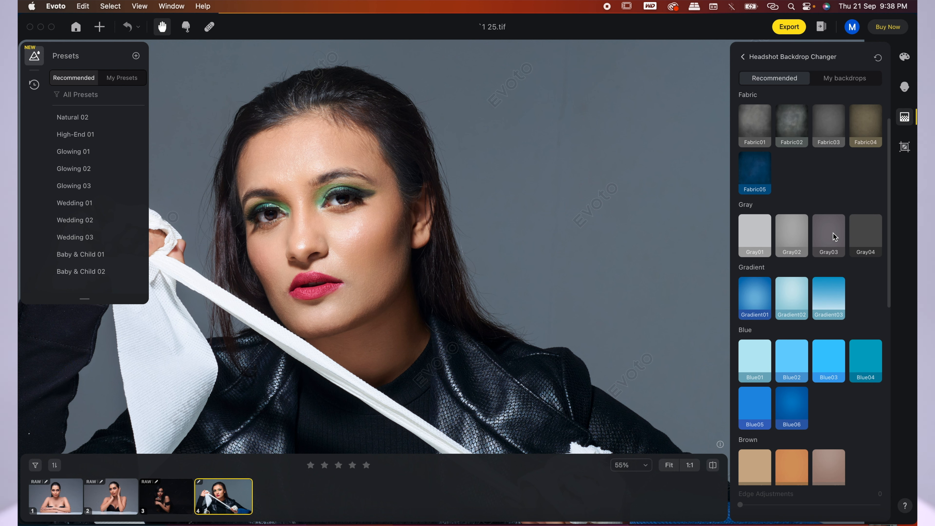
click(760, 288)
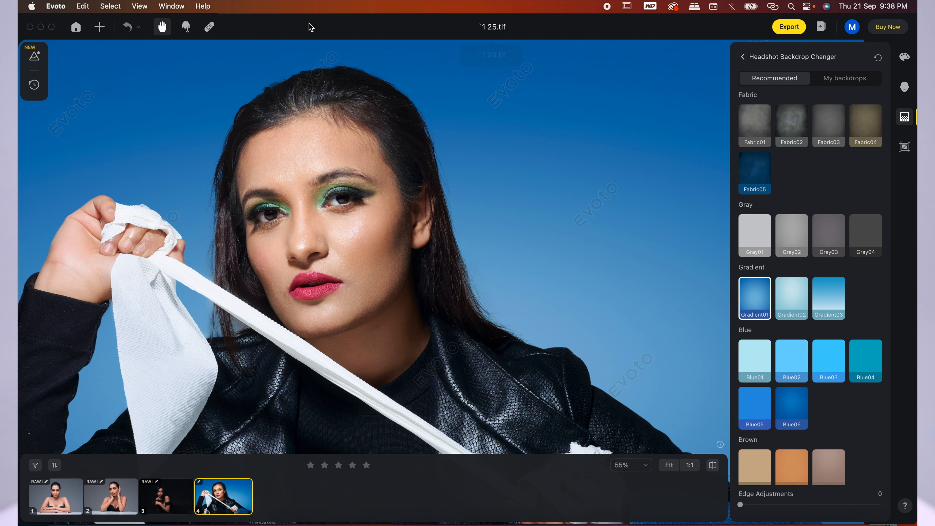
click(501, 168)
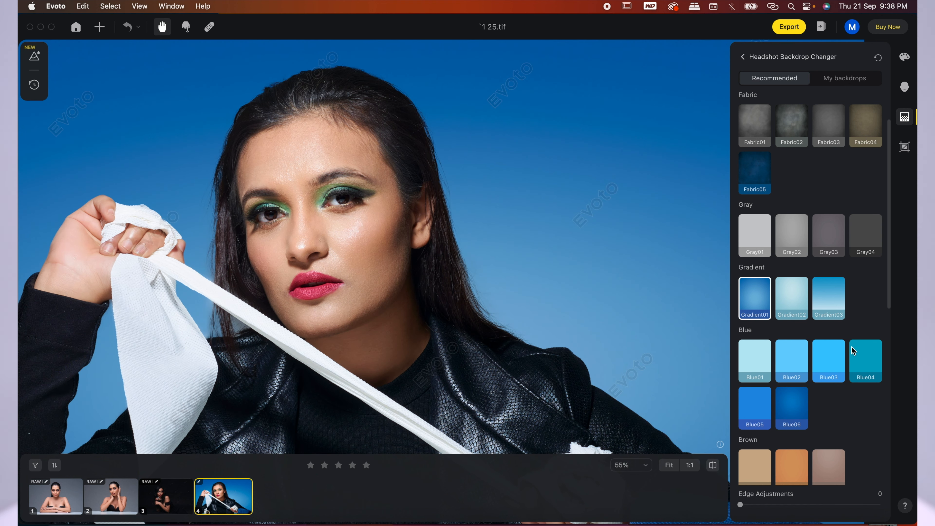
Step: Try the Blue03 backdrop, return to Gradient01, and try Gradient02
click(830, 365)
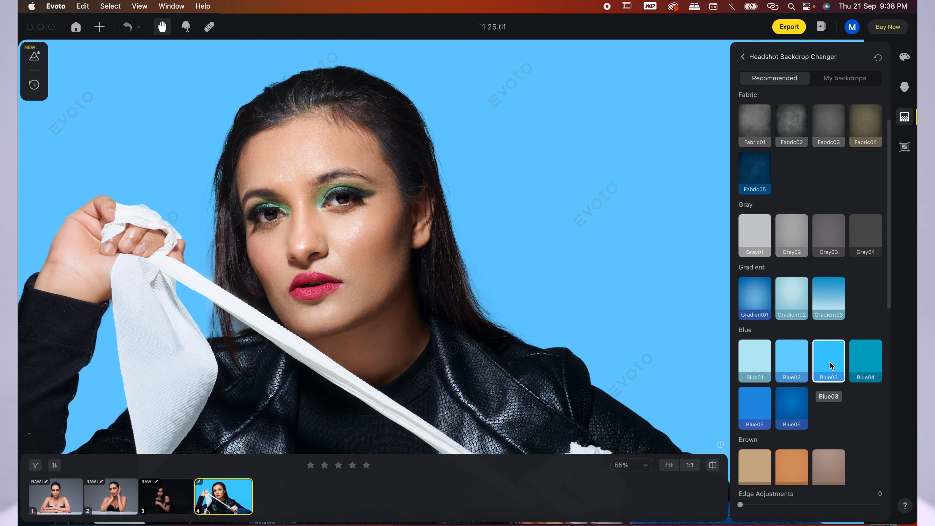
click(756, 304)
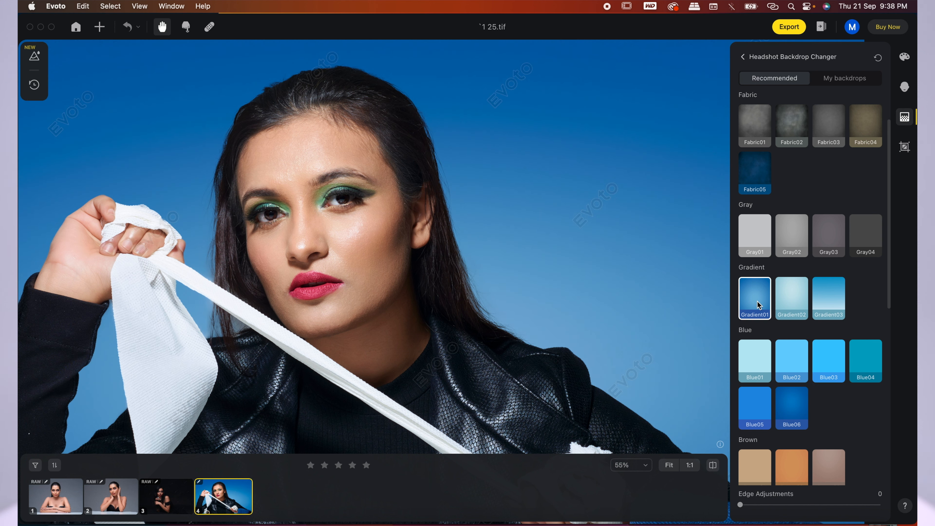
click(787, 289)
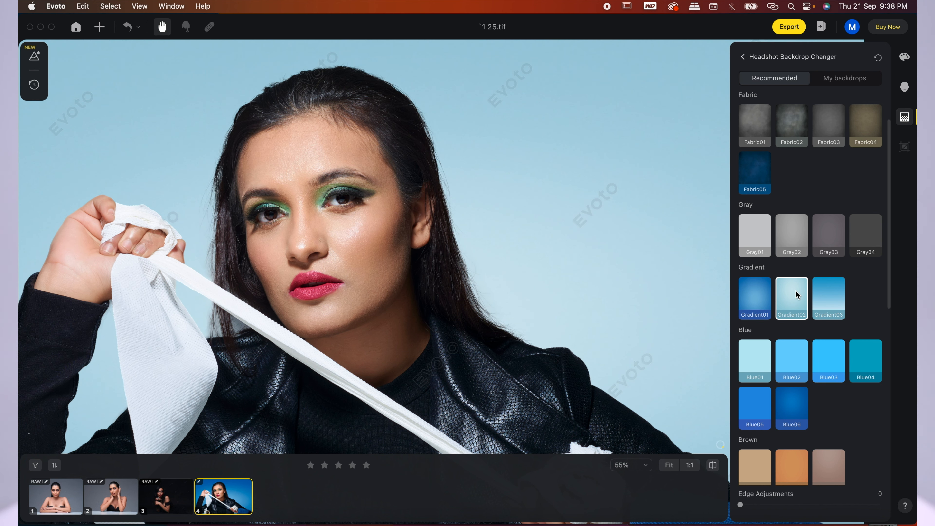
Step: Try the Brown02, Brown01 and Brown03 backdrops, and replace the background with Pink01
scroll(794, 291, down, 2)
scroll(791, 301, down, 2)
click(786, 337)
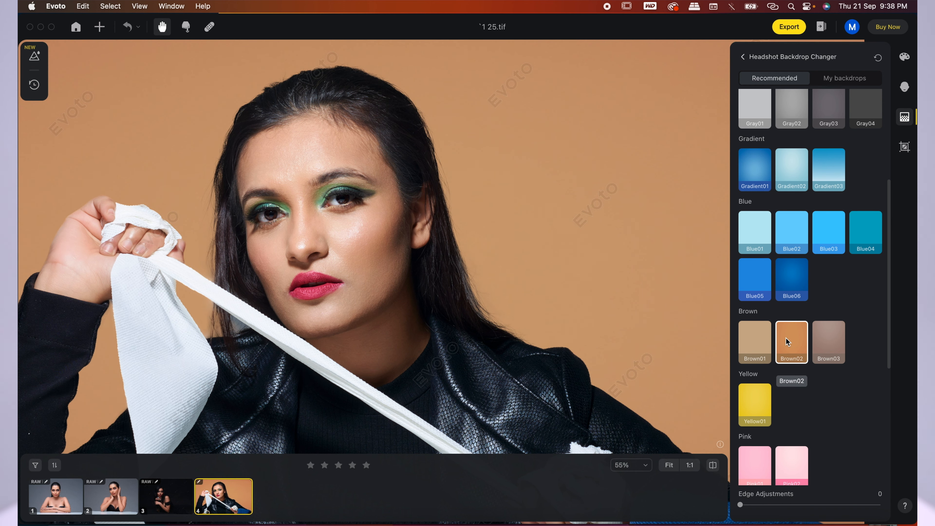
scroll(785, 338, down, 1)
click(766, 326)
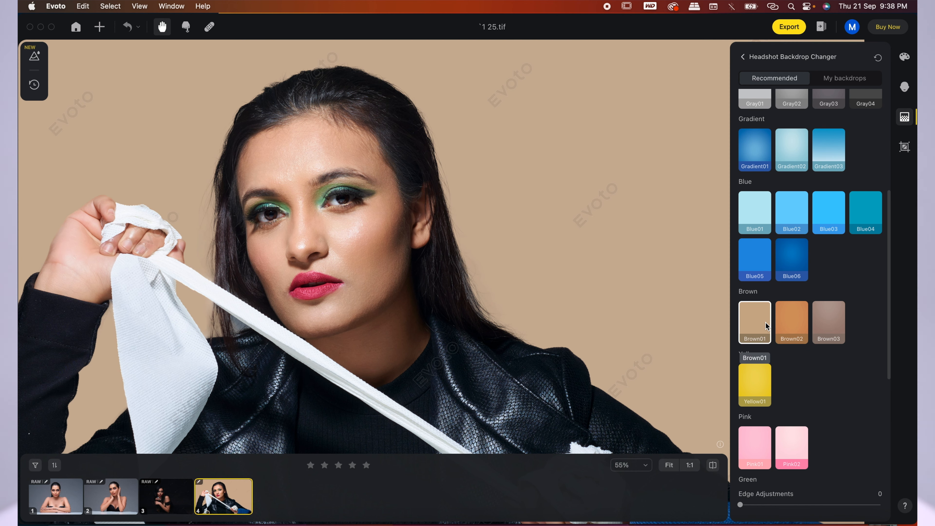
click(829, 319)
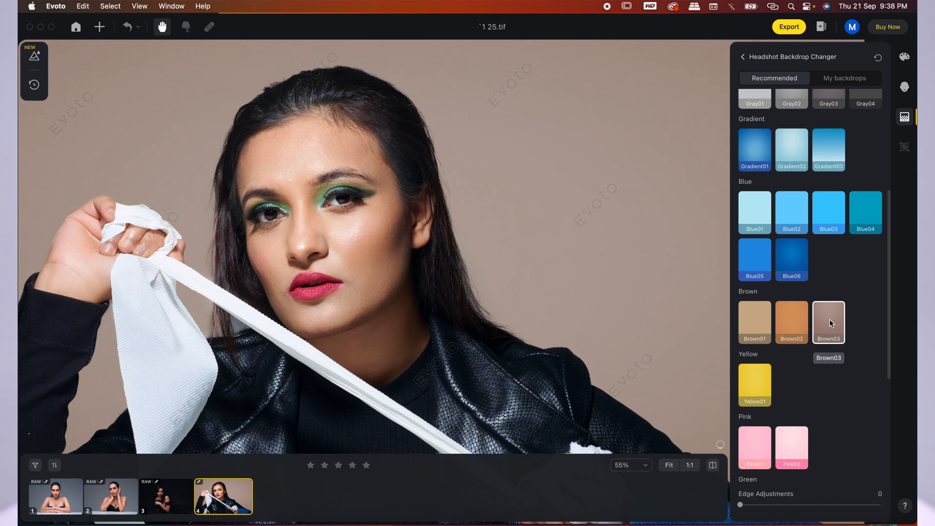
scroll(829, 319, down, 2)
click(754, 391)
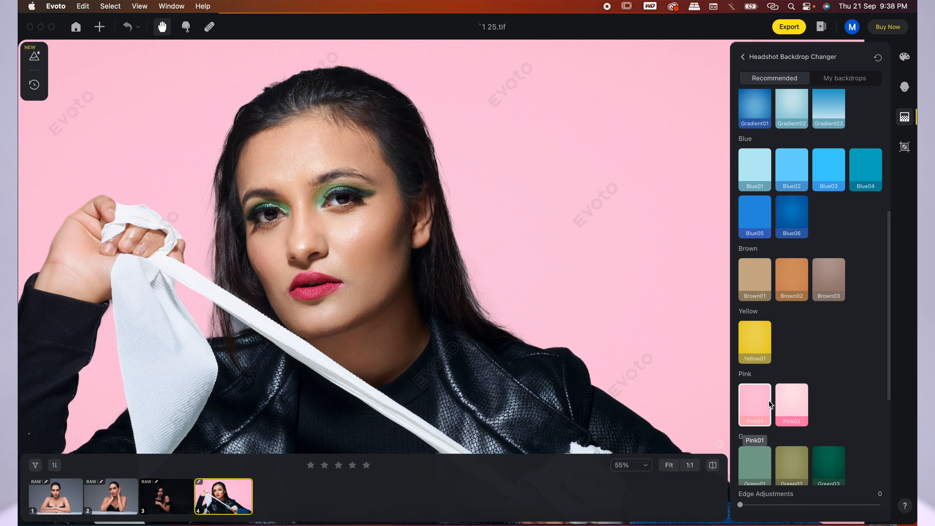
Step: Try the Pink02, Green03 and Purple01 backdrops behind the woman
click(790, 407)
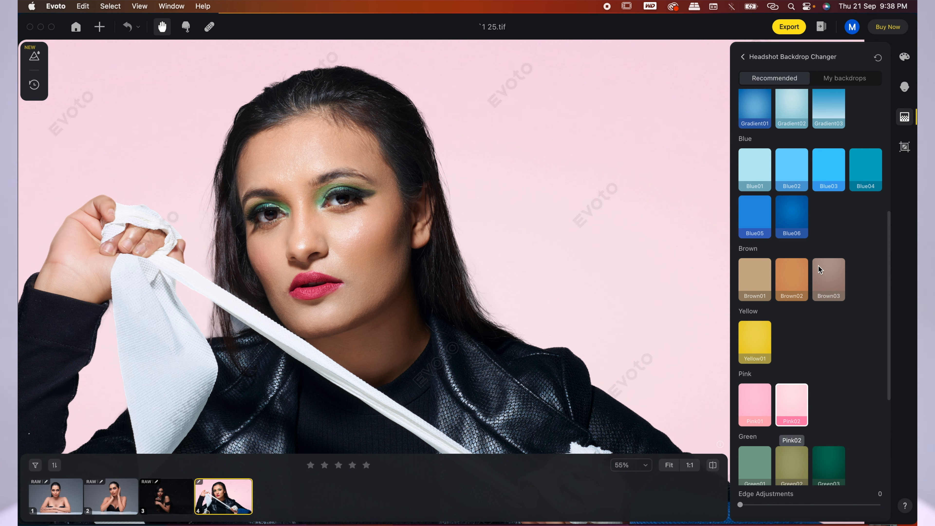
scroll(817, 257, down, 2)
click(828, 427)
scroll(820, 392, down, 8)
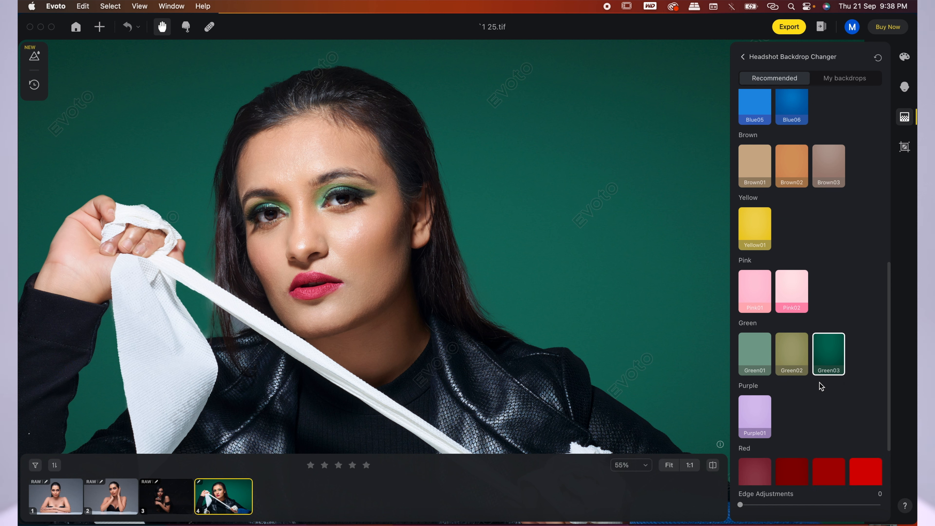
click(754, 343)
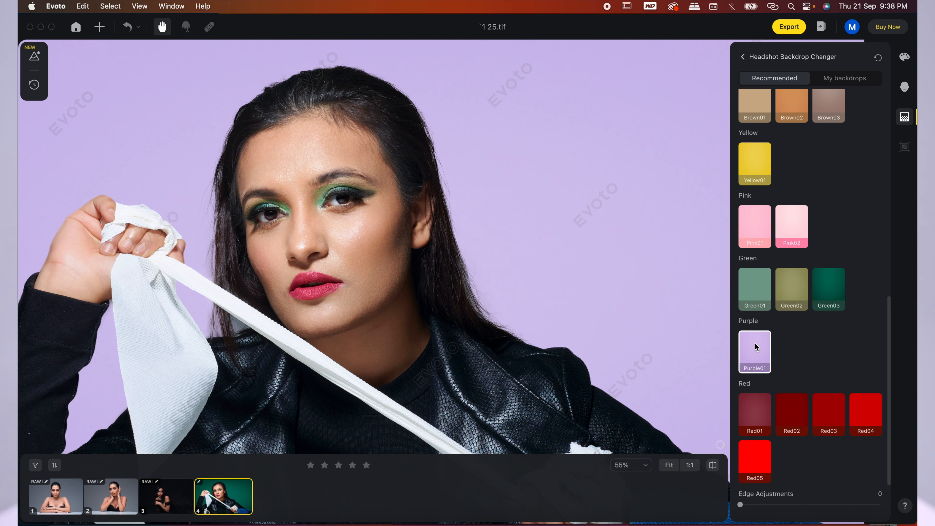
Step: Replace the background with the Gradient01 backdrop and view the whole image
scroll(754, 343, up, 12)
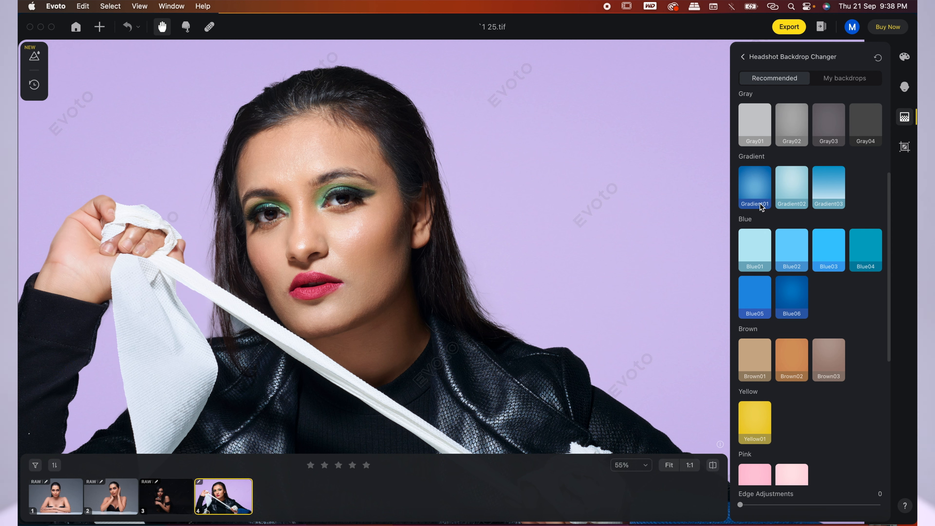
click(755, 191)
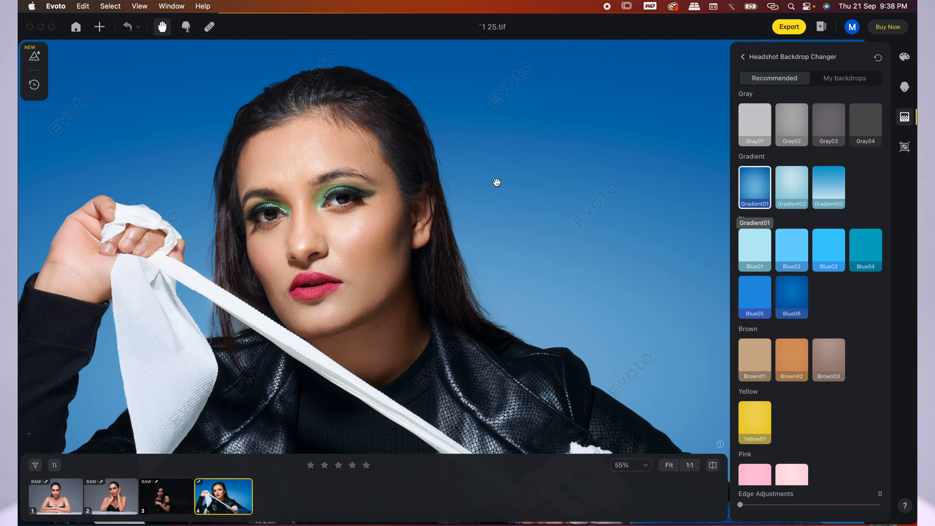
scroll(442, 181, down, 3)
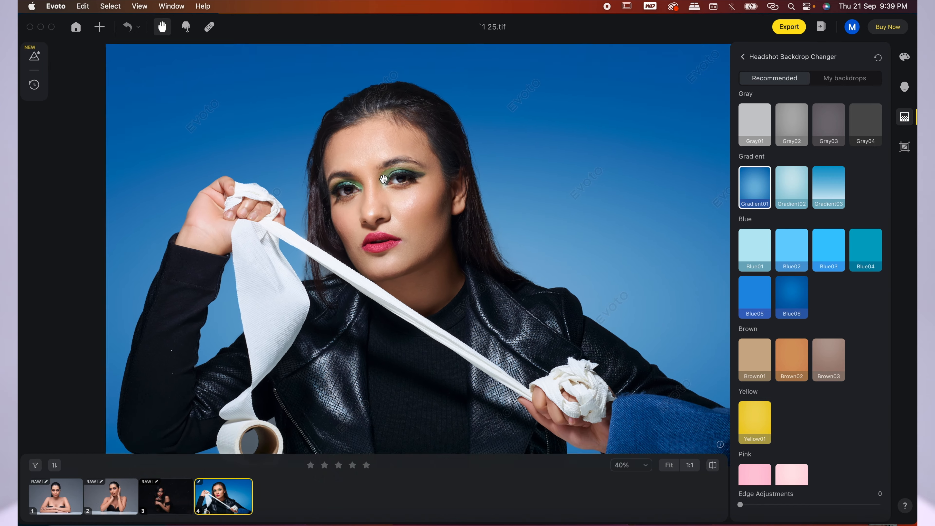
scroll(383, 179, down, 1)
drag(409, 181, 335, 172)
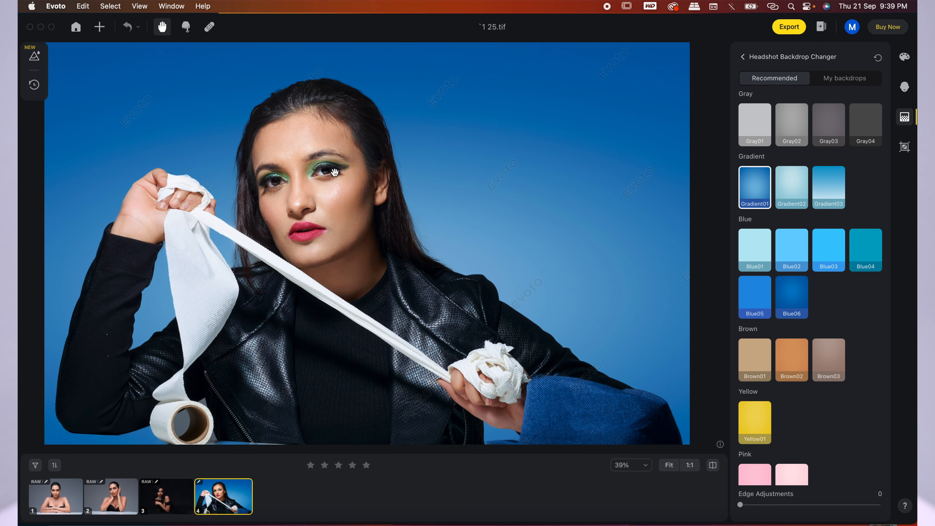
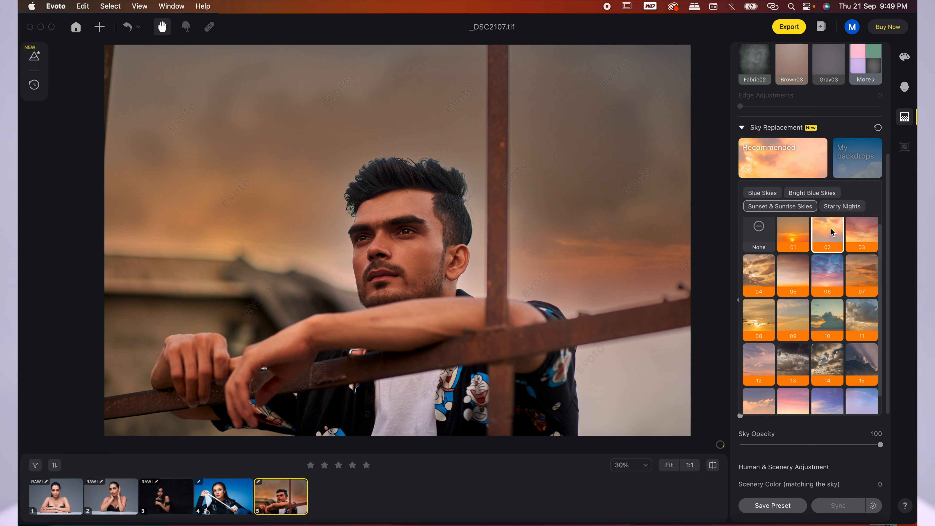
Step: Try sunset sky 03 on _DSC2107.tif, and replace the sky with Sunset & Sunrise sky 06
click(855, 233)
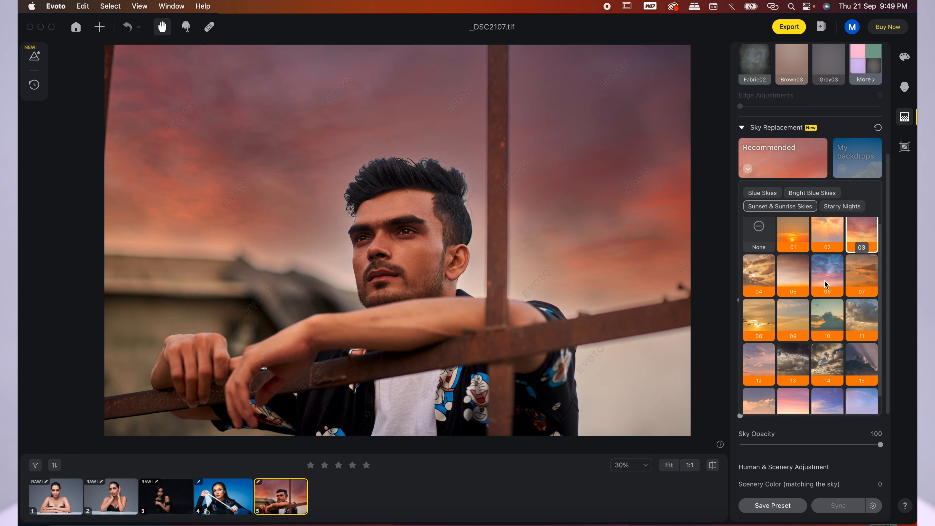
click(823, 283)
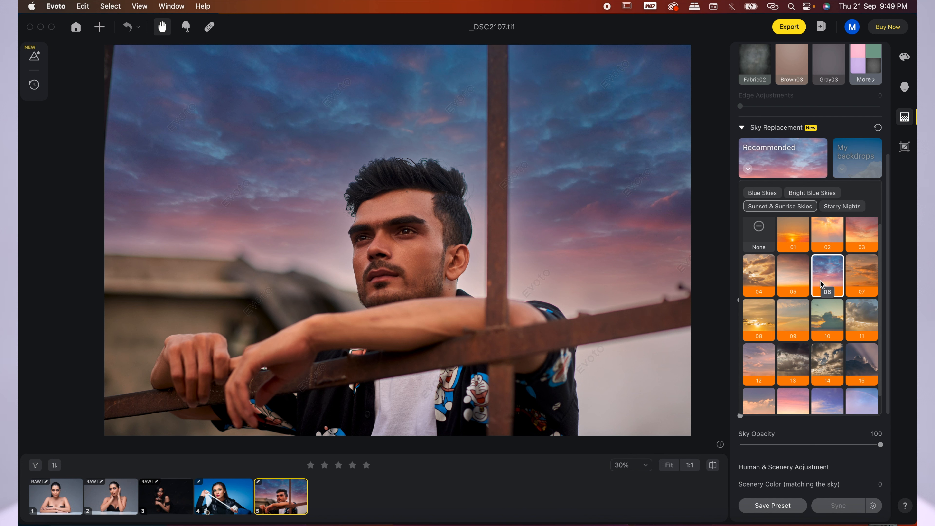
scroll(784, 370, down, 2)
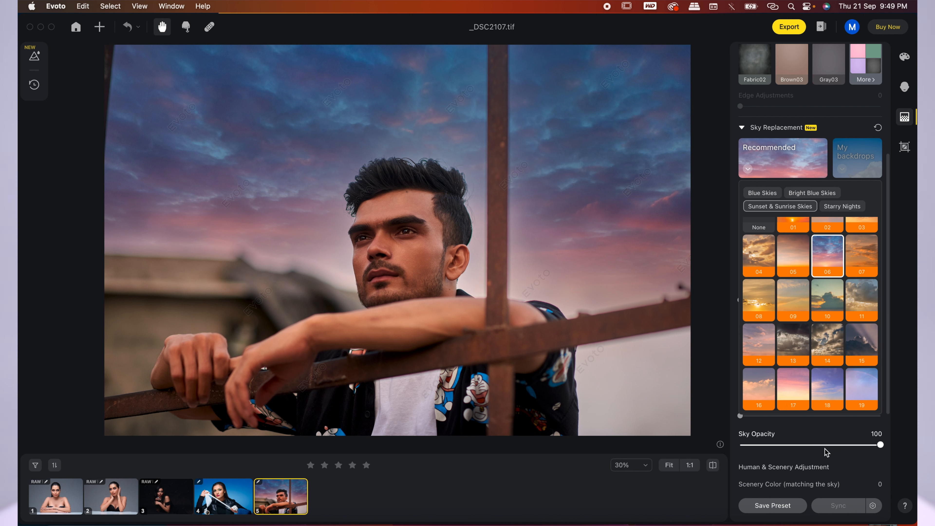
Step: Try a Sky Blur of 49 and 17 on the replaced sky, and lower the blur back to its minimum
scroll(824, 448, up, 2)
drag(740, 451, 809, 455)
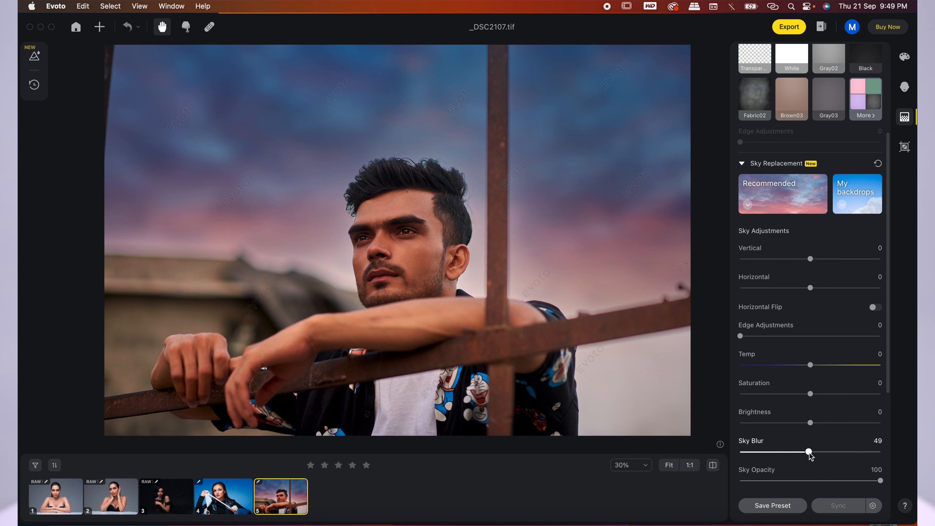
drag(809, 455, 787, 456)
drag(787, 456, 765, 456)
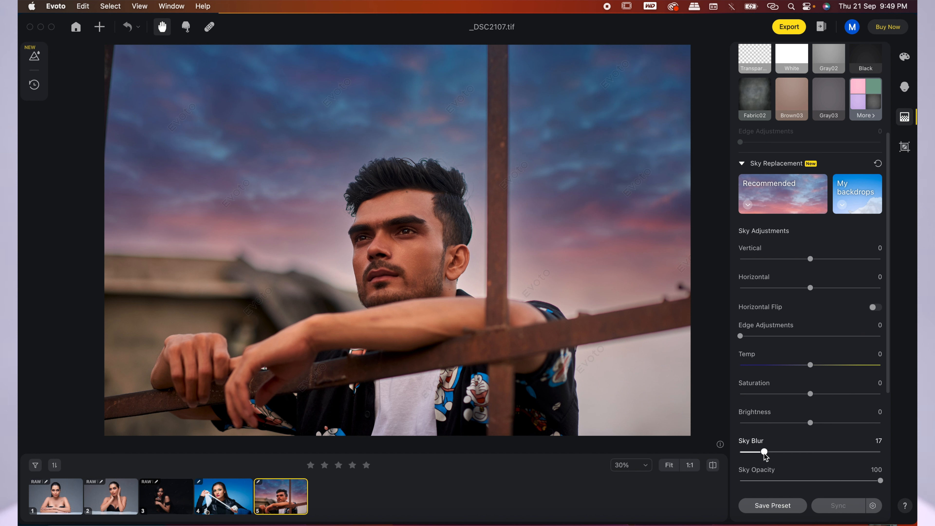
drag(764, 453, 738, 453)
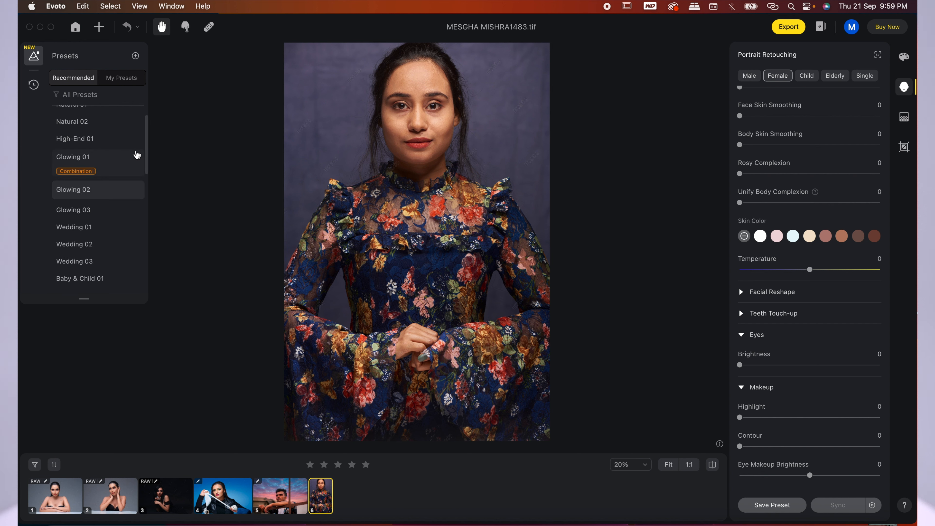
Step: Apply the High-End 01 preset to the portrait in the floral dress and compare the result with the original
click(81, 146)
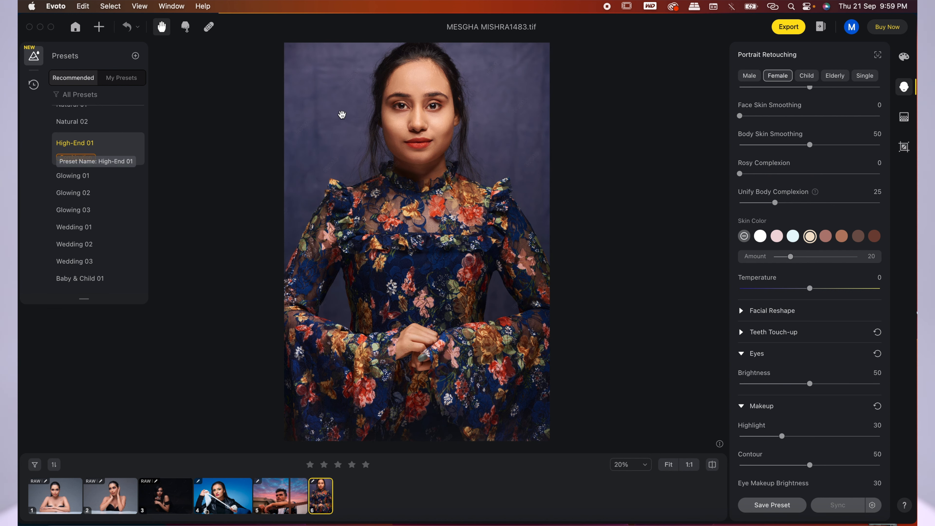
scroll(404, 138, up, 5)
drag(405, 138, 406, 192)
key(backslash)
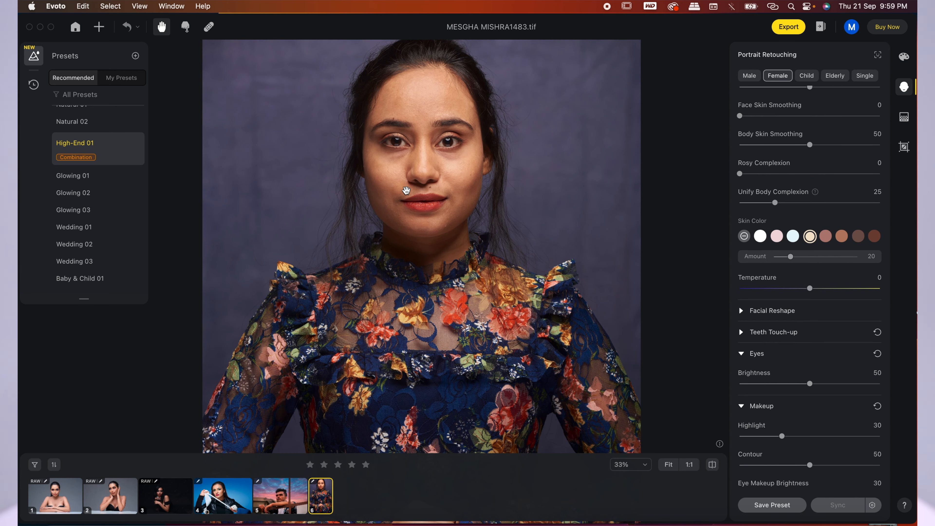
key(backslash)
key(backslash)
key(backslash)
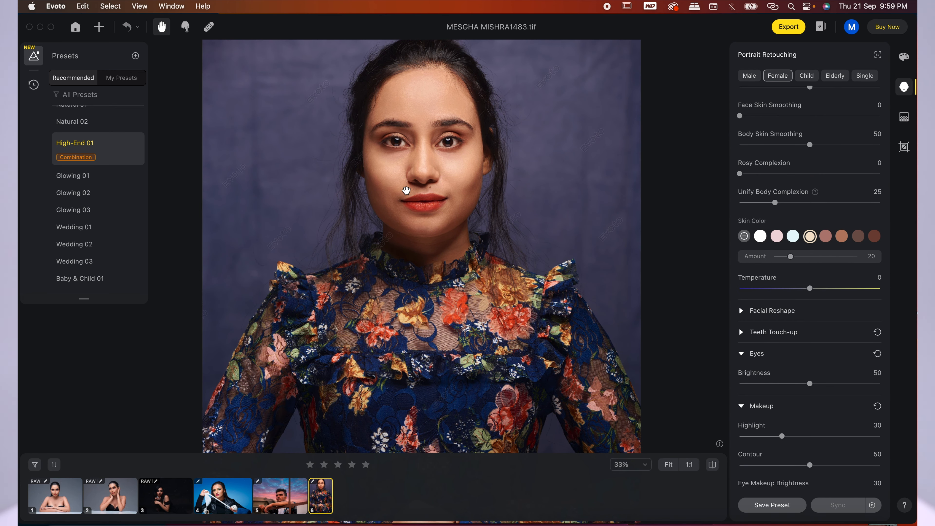
Step: Turn on Face Mole removal in the portrait's blemish settings, toggling it to compare the effect
scroll(431, 202, up, 5)
drag(430, 182, 430, 221)
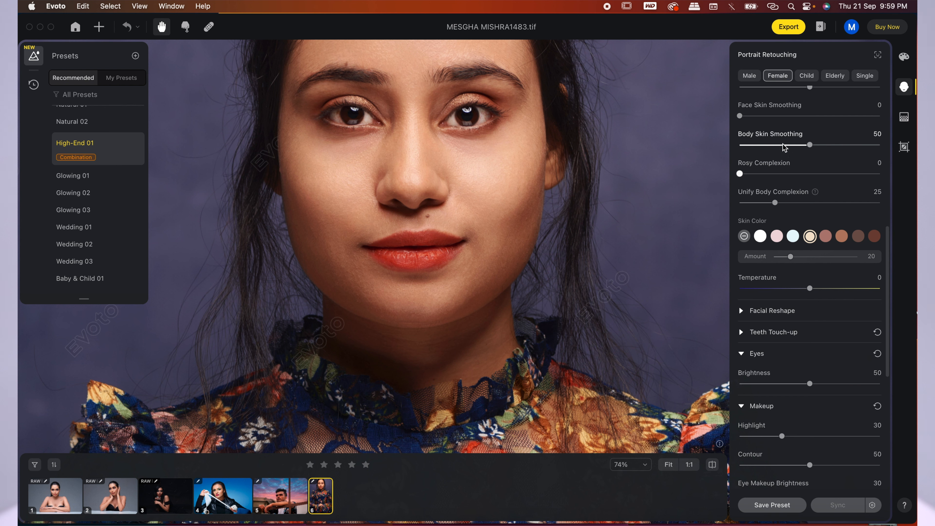
scroll(786, 164, up, 10)
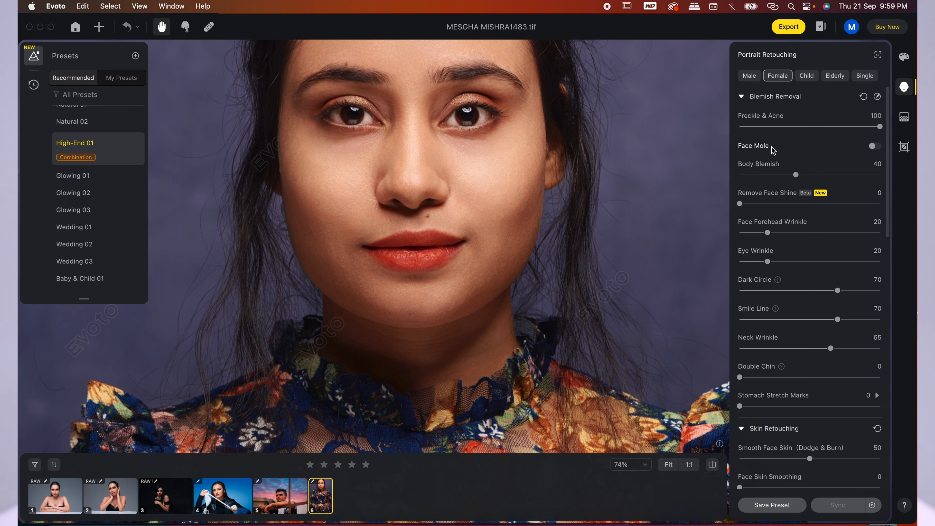
click(874, 147)
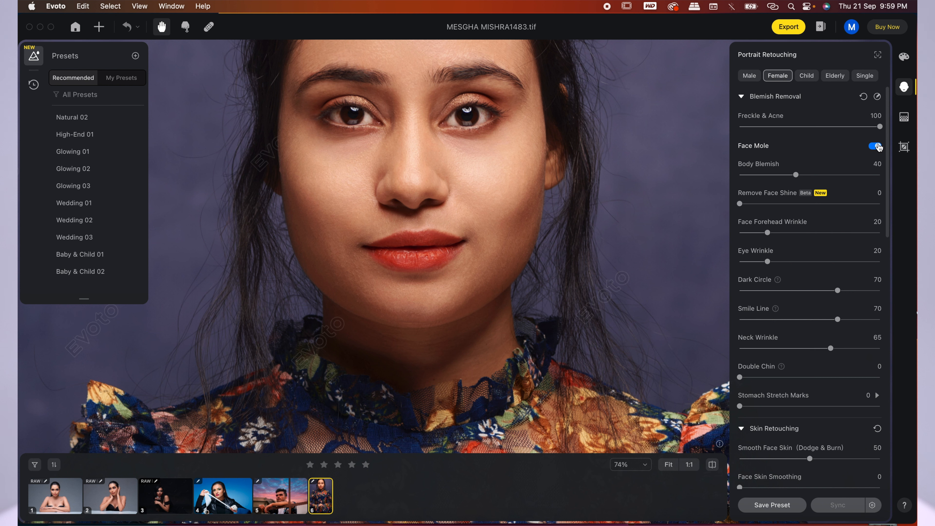
click(876, 147)
click(873, 147)
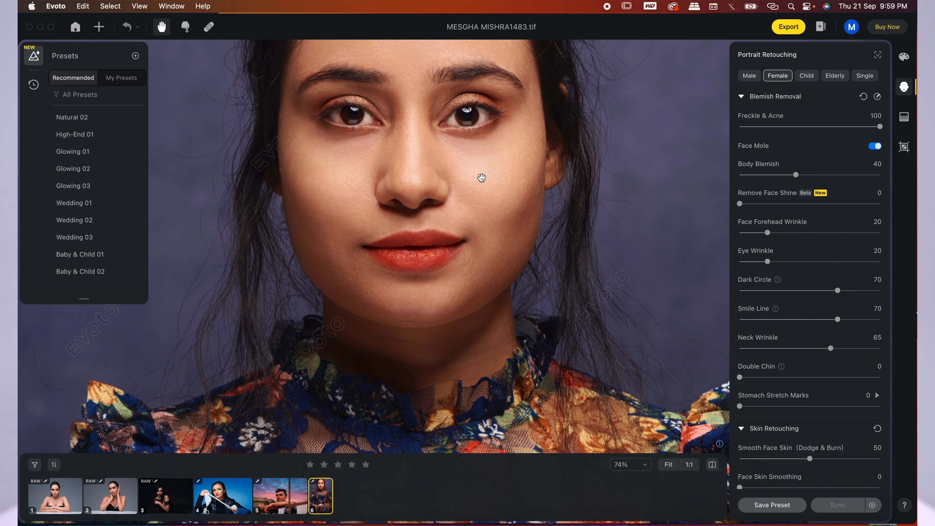
Step: Examine the eyes up close and try their Brightness at 100
scroll(479, 182, down, 5)
scroll(479, 182, up, 5)
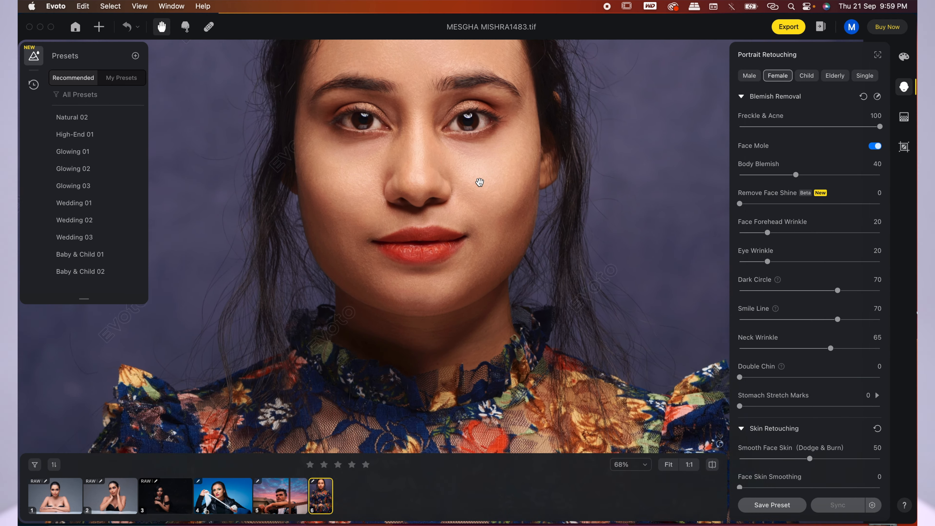
drag(439, 143, 434, 206)
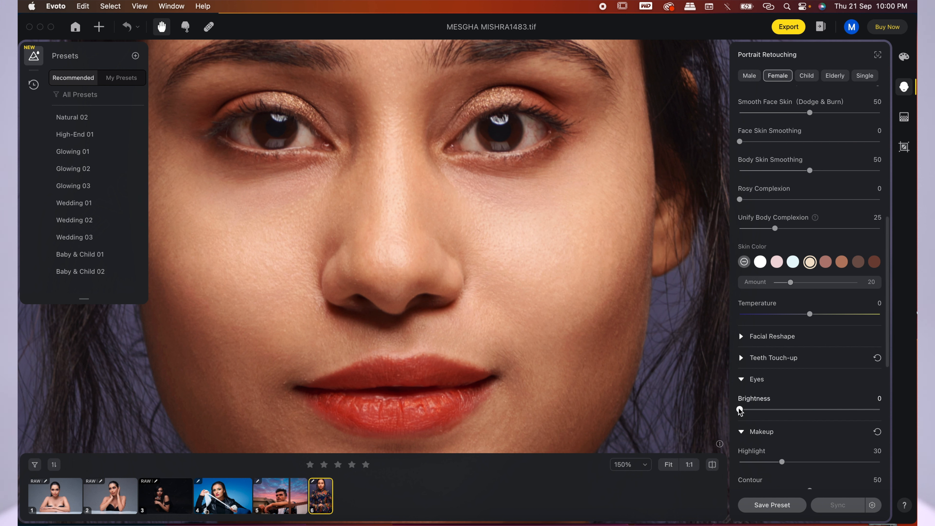
mouse_move(740, 410)
mouse_down()
mouse_move(907, 407)
mouse_move(737, 411)
mouse_move(758, 410)
mouse_up()
drag(822, 412, 887, 417)
Step: Check the eyes against the whole portrait and set their Brightness to 62
scroll(420, 224, down, 6)
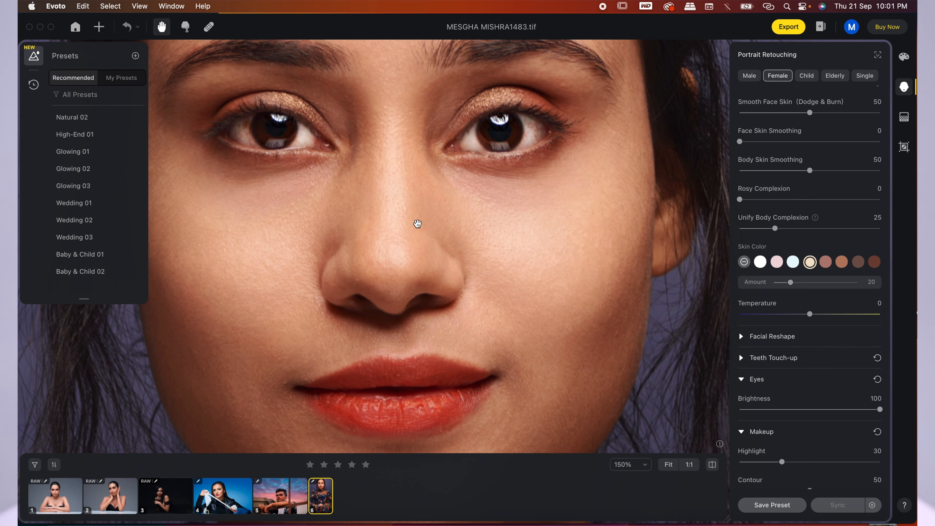
drag(417, 224, 420, 166)
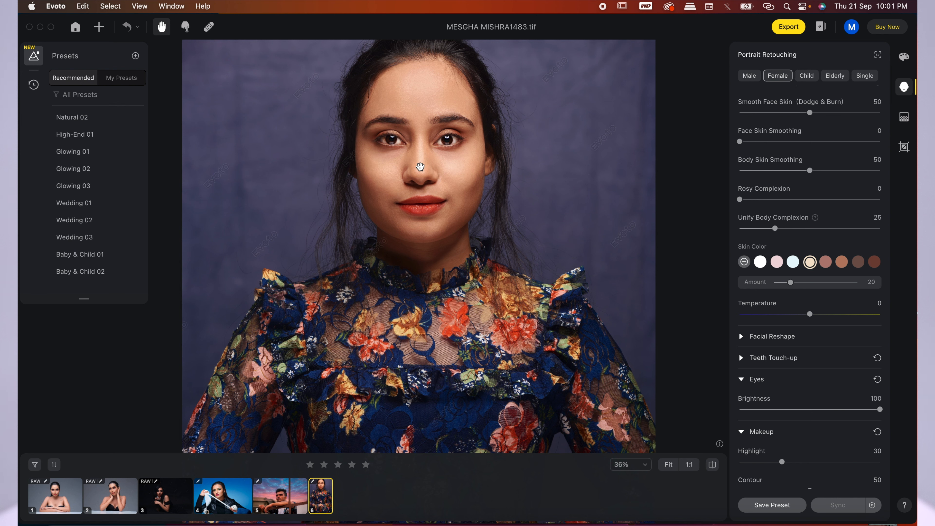
scroll(420, 166, down, 2)
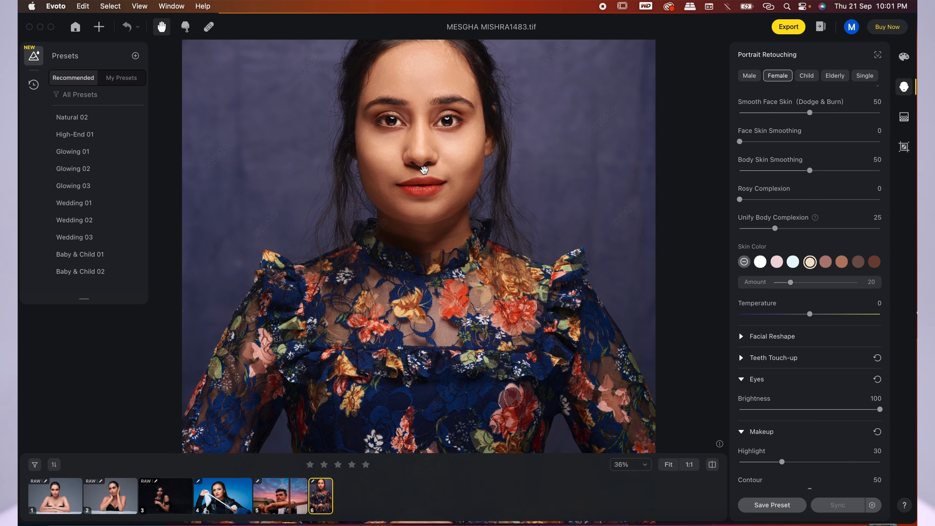
scroll(399, 224, down, 3)
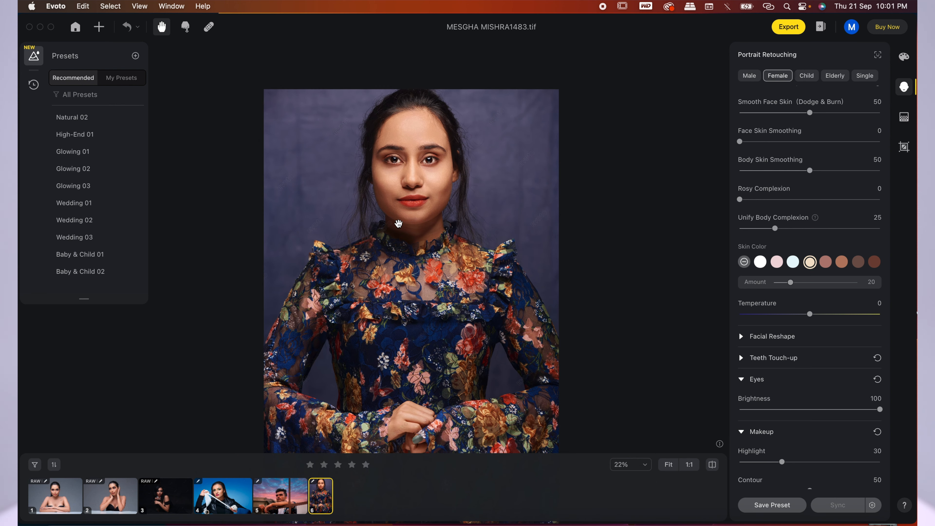
drag(396, 221, 405, 207)
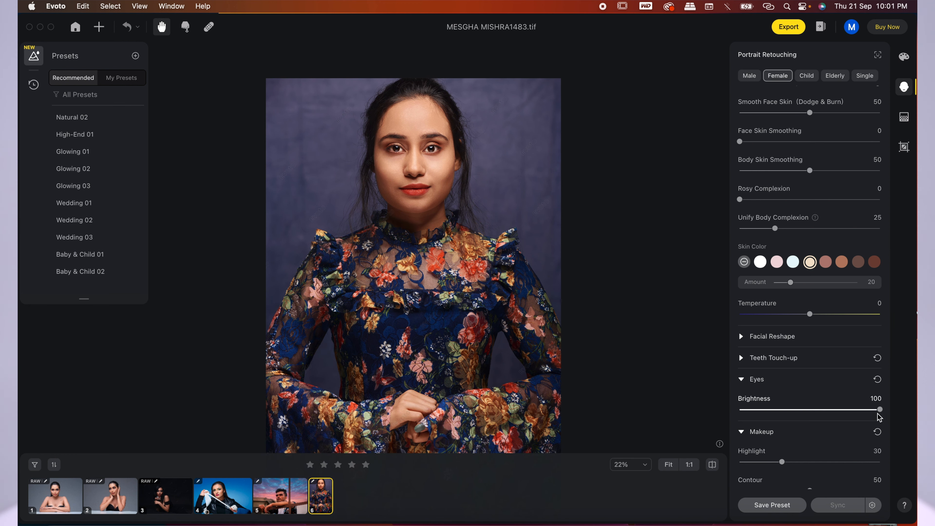
drag(880, 410, 827, 415)
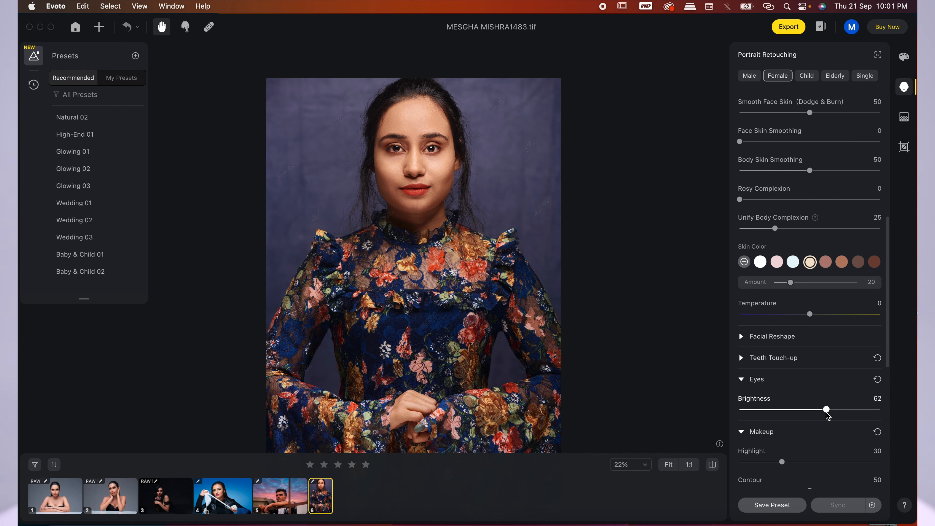
drag(460, 322, 455, 287)
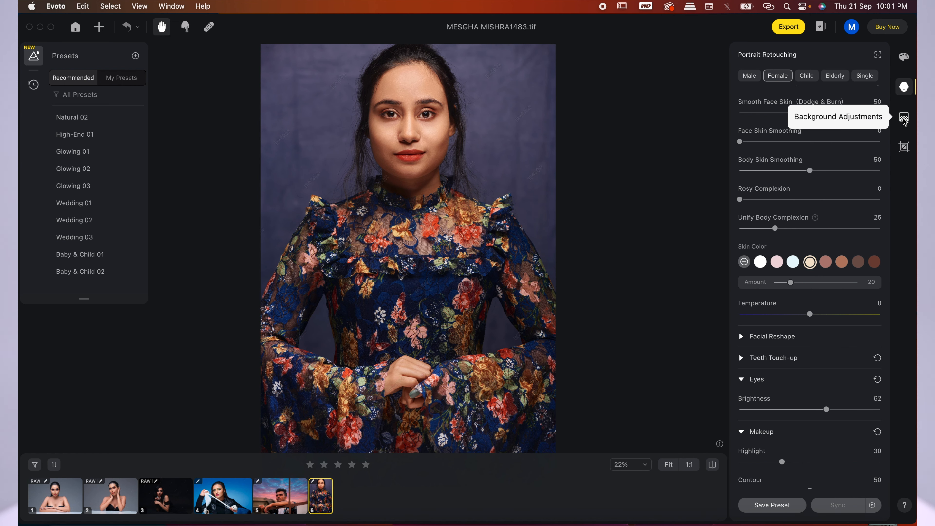
Step: Bring up the full set of recommended headshot backdrops and replace the portrait's background with Fabric04
click(903, 118)
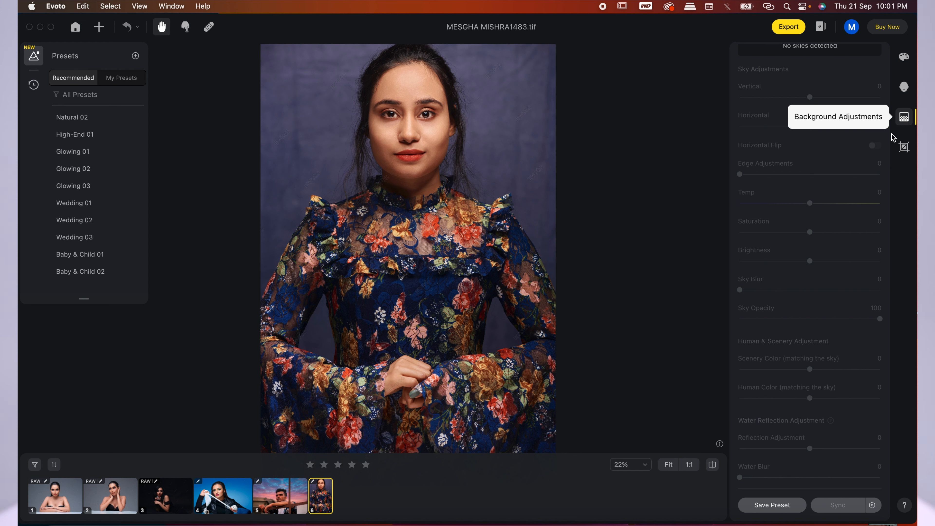
scroll(795, 262, up, 10)
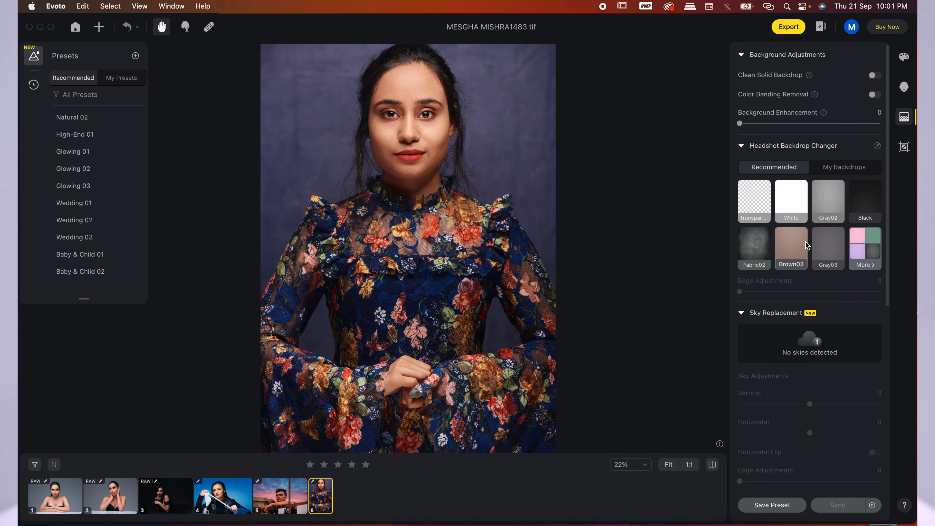
click(867, 265)
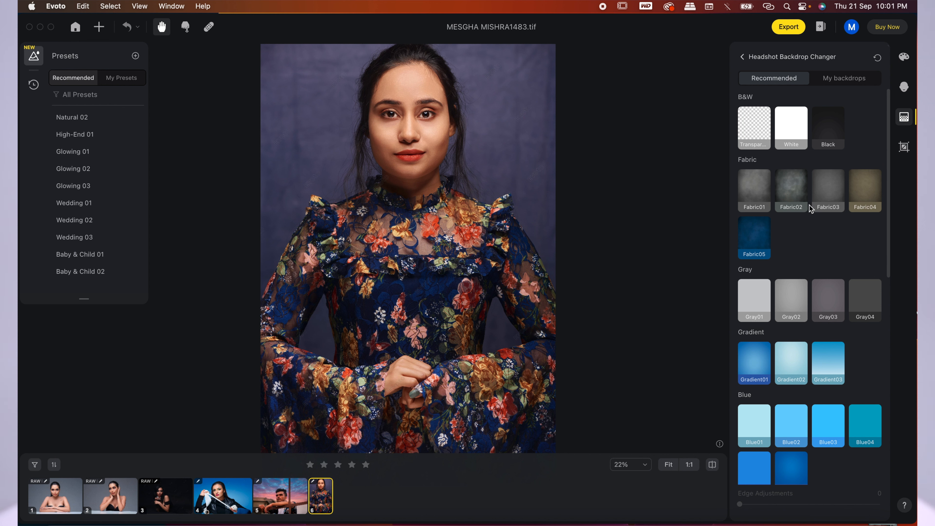
click(866, 187)
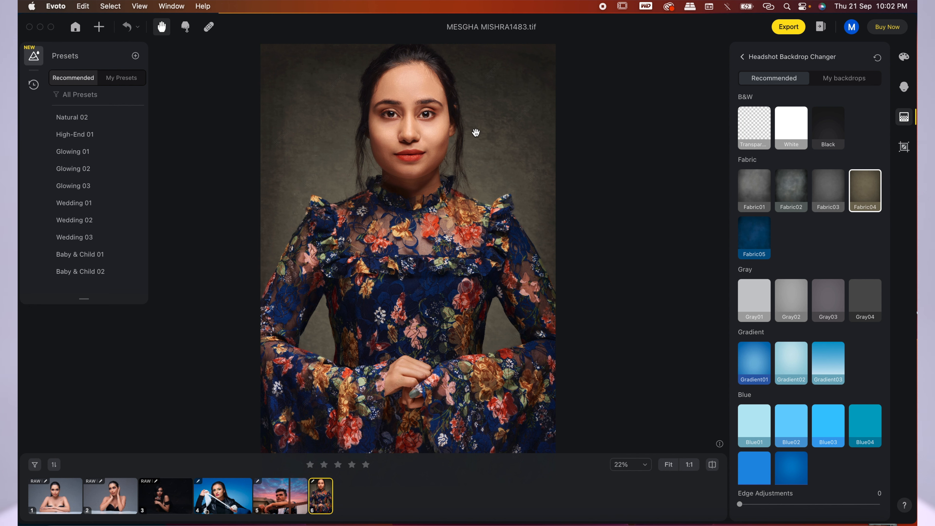
scroll(475, 132, up, 2)
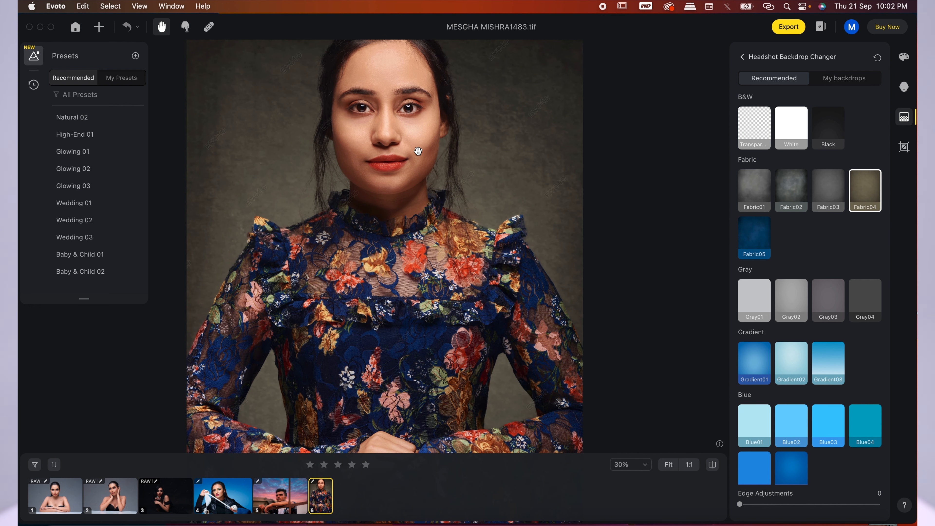
Step: Examine the Fabric04 backdrop around the hair and face up close and across the whole portrait
scroll(417, 150, up, 3)
drag(418, 153, 458, 250)
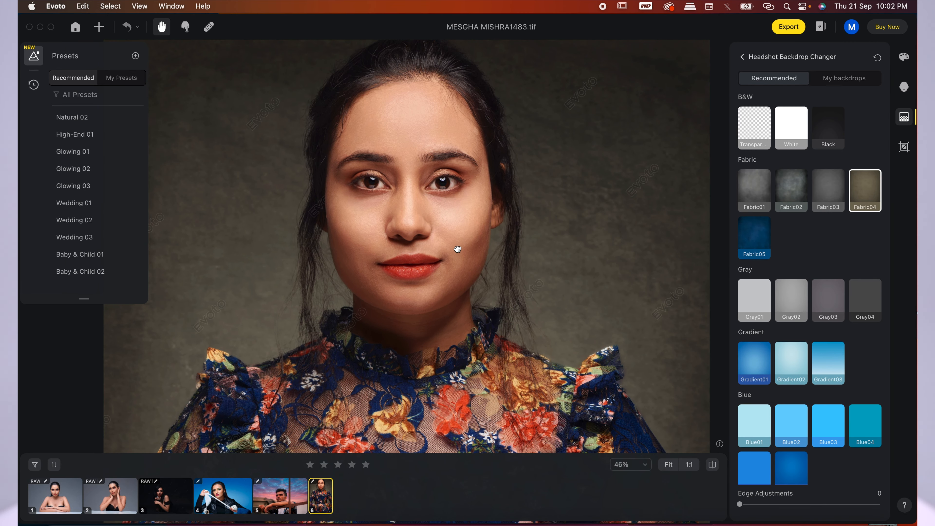
scroll(457, 248, down, 5)
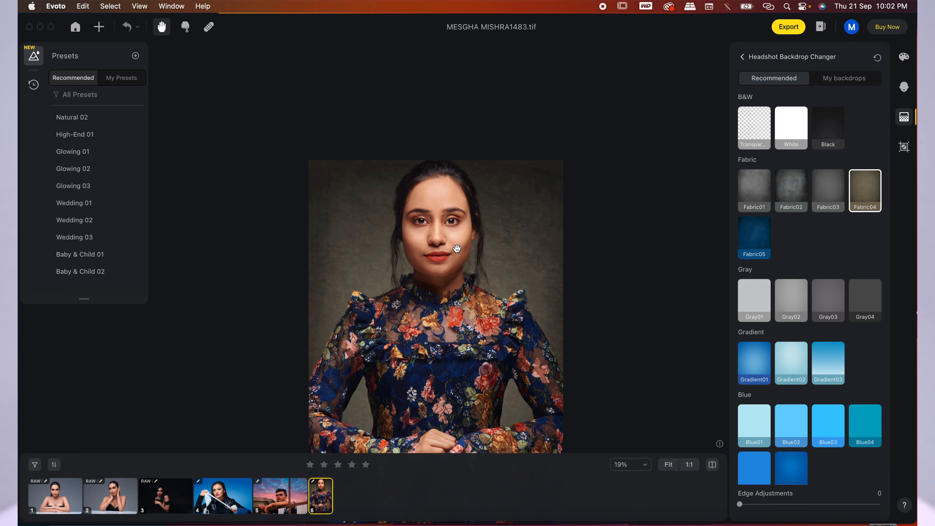
drag(454, 259, 433, 176)
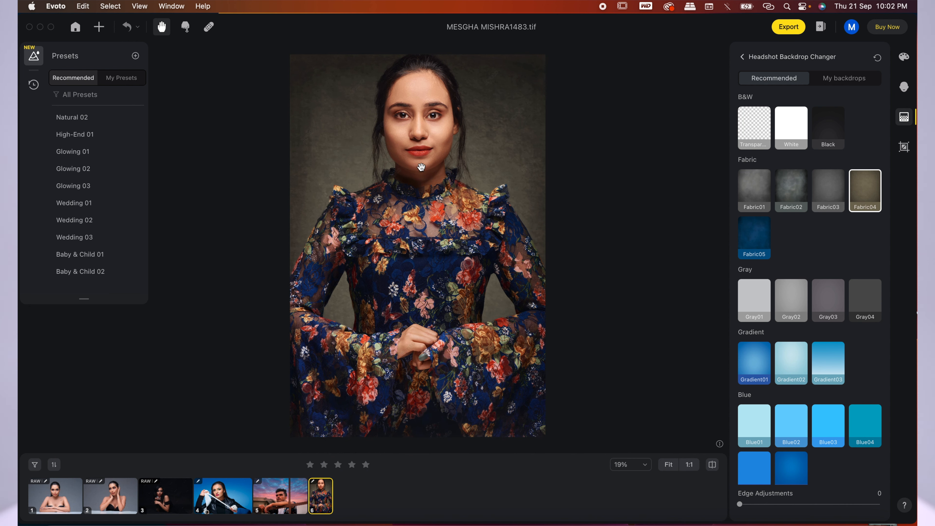
scroll(422, 166, up, 1)
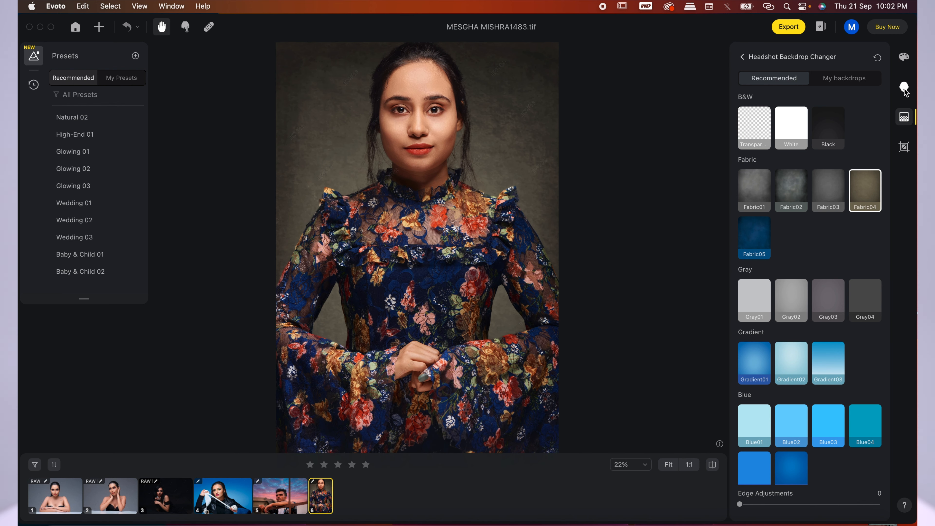
Step: Add film grain to the portrait's color settings with an Overall Grain Strength of 74
click(904, 56)
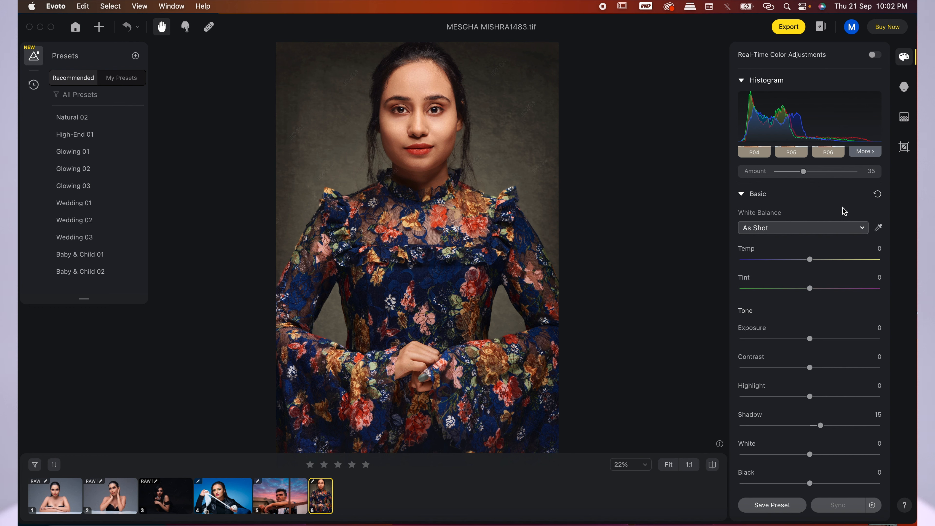
scroll(820, 298, down, 10)
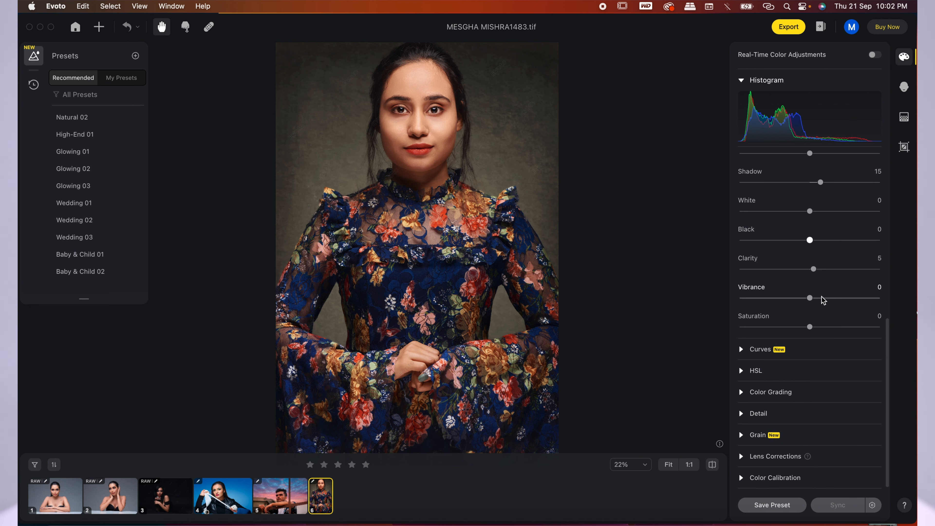
click(741, 436)
scroll(825, 412, down, 2)
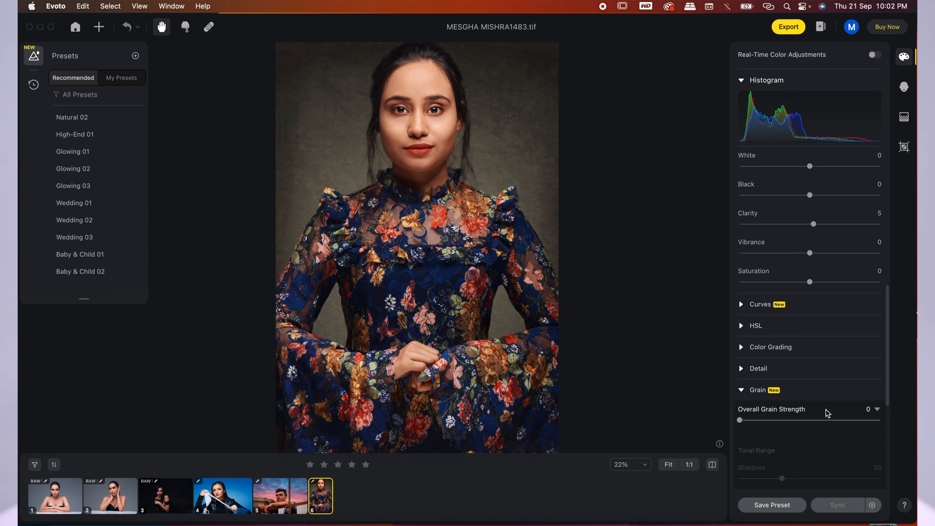
drag(741, 420, 844, 424)
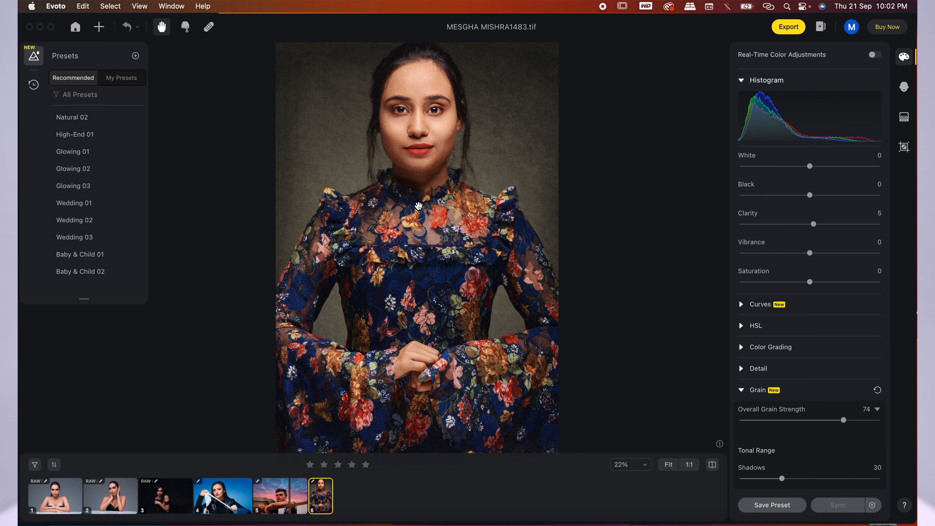
Step: Examine the added grain on the face and dress up close and on the whole portrait
scroll(422, 206, up, 5)
drag(422, 196, 424, 257)
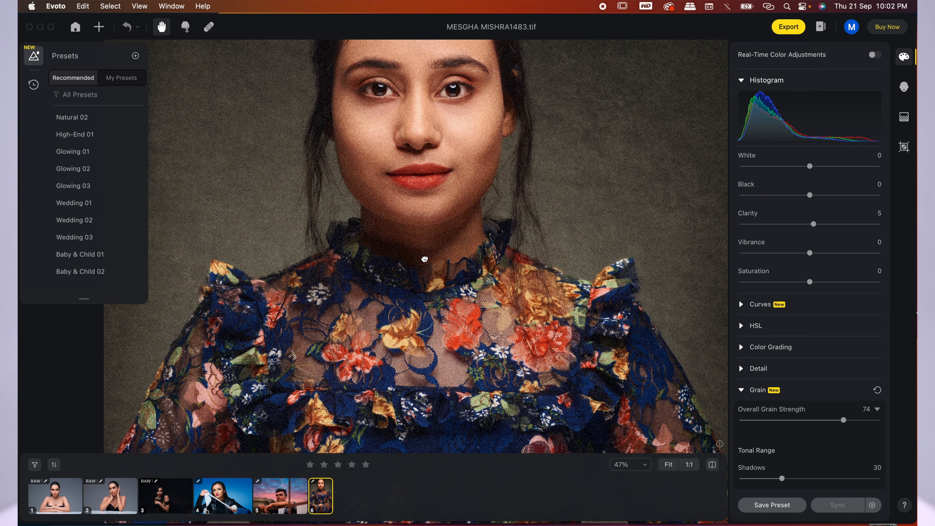
scroll(423, 258, down, 2)
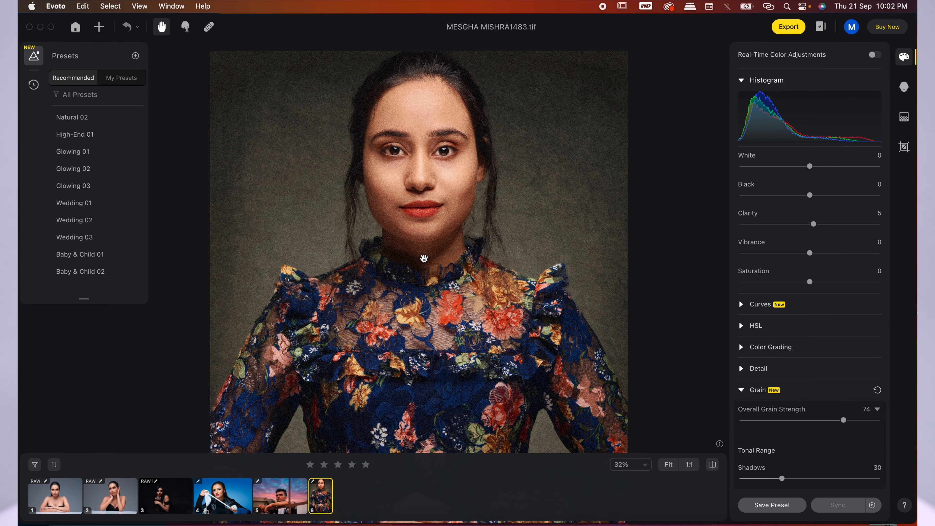
scroll(423, 259, down, 5)
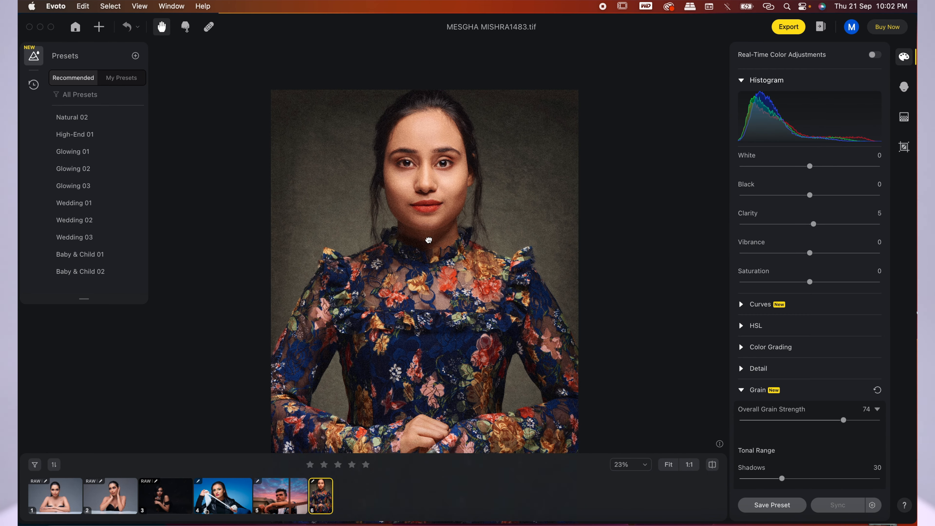
scroll(438, 208, down, 2)
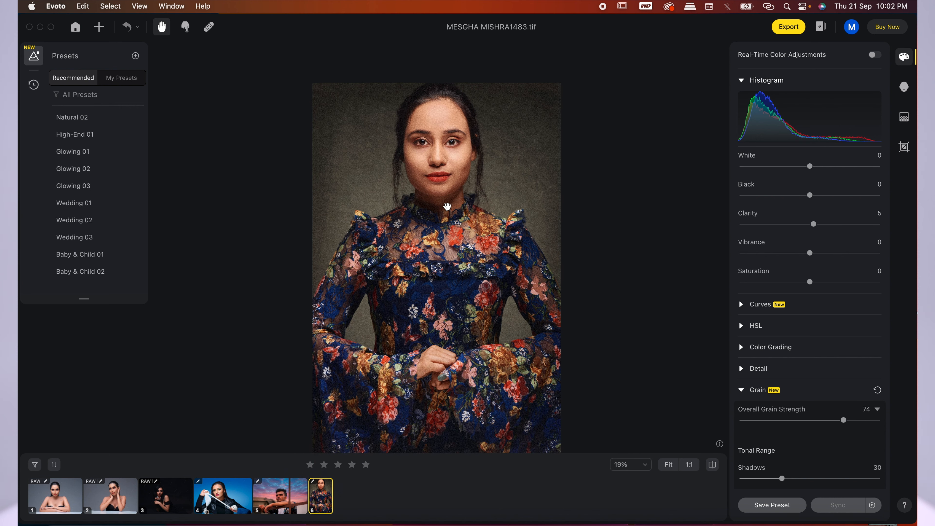
drag(443, 202, 439, 199)
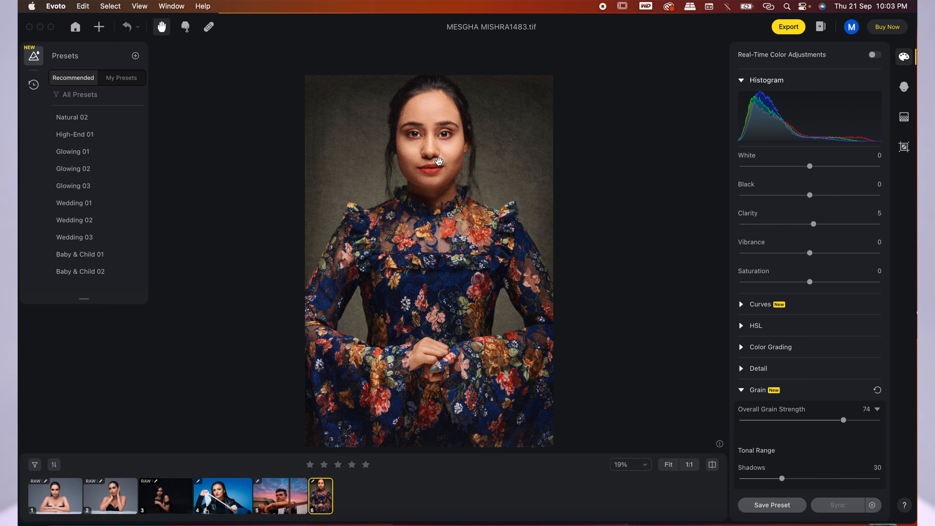
scroll(438, 160, up, 3)
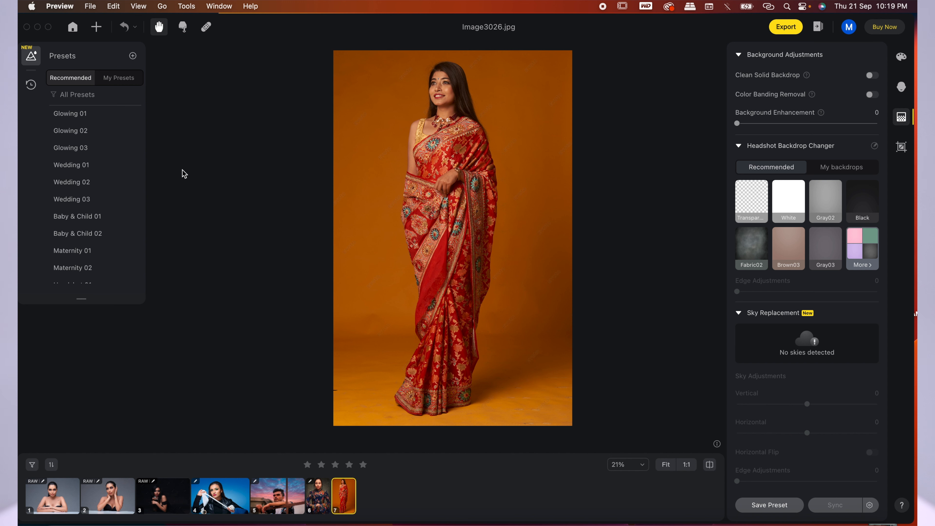
Step: Apply the Wedding 01 preset to the red sari portrait and check the face and full figure
scroll(95, 220, down, 2)
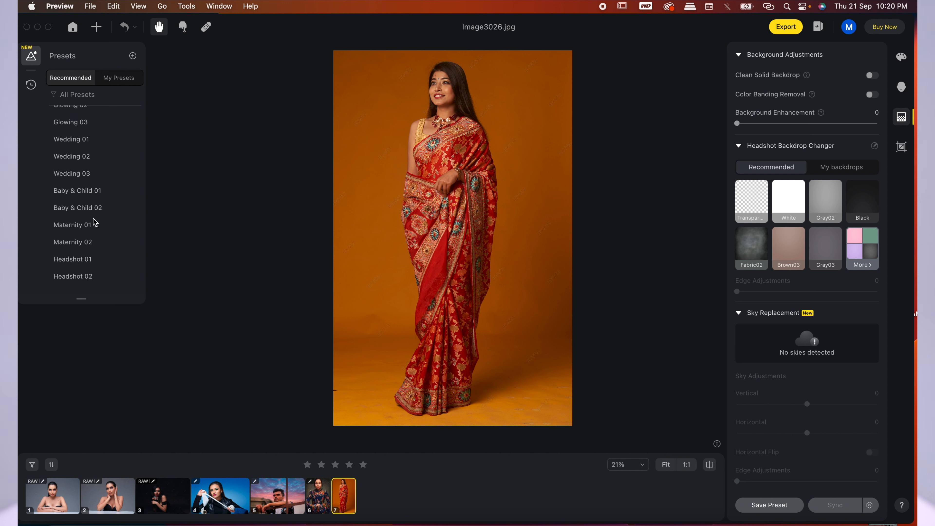
scroll(95, 221, up, 1)
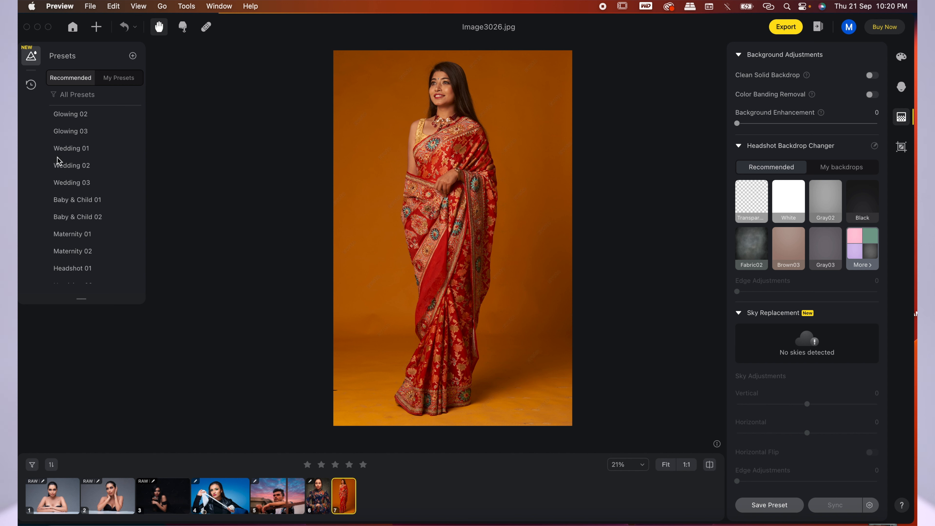
click(72, 149)
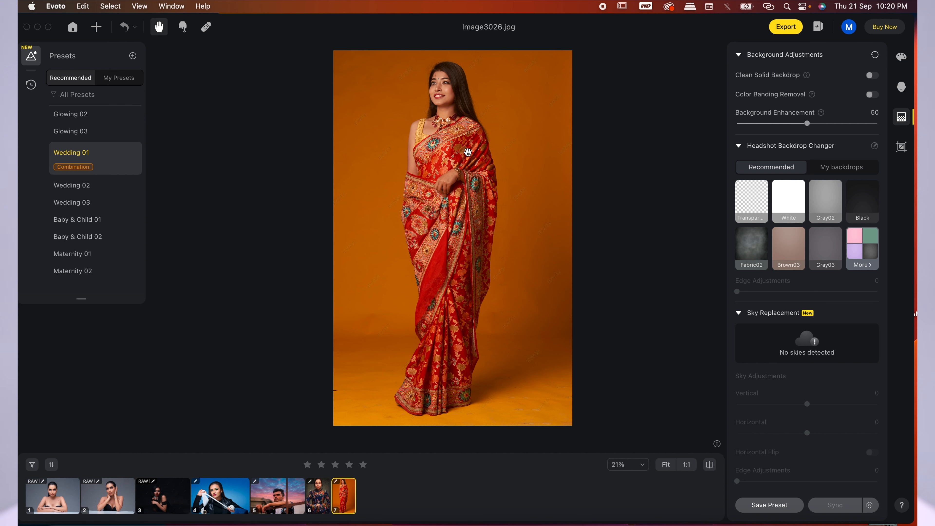
scroll(453, 112, up, 5)
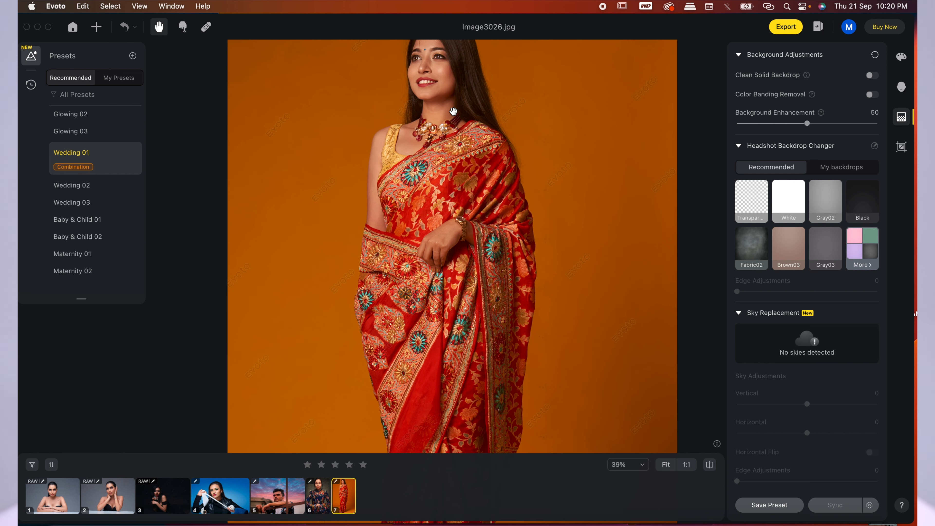
scroll(453, 111, up, 3)
drag(453, 111, 454, 165)
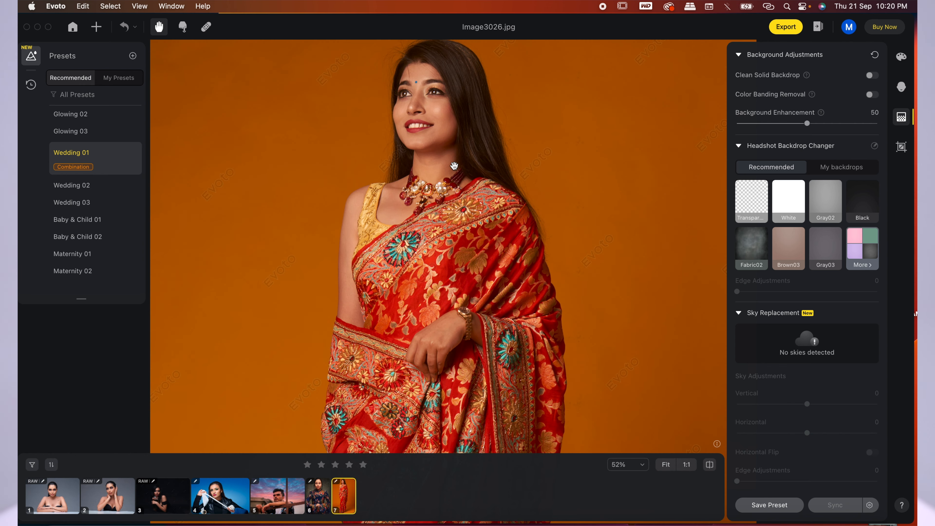
scroll(454, 165, down, 5)
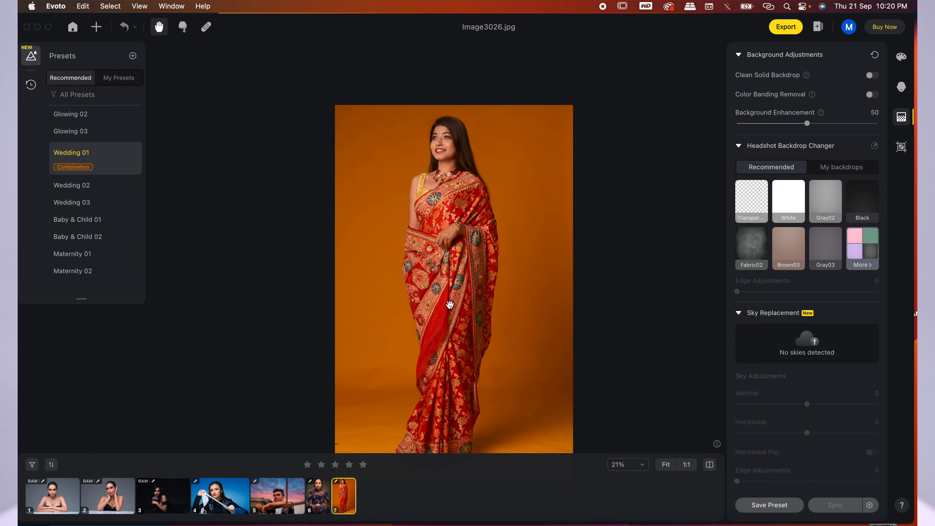
scroll(450, 304, down, 2)
scroll(449, 304, up, 1)
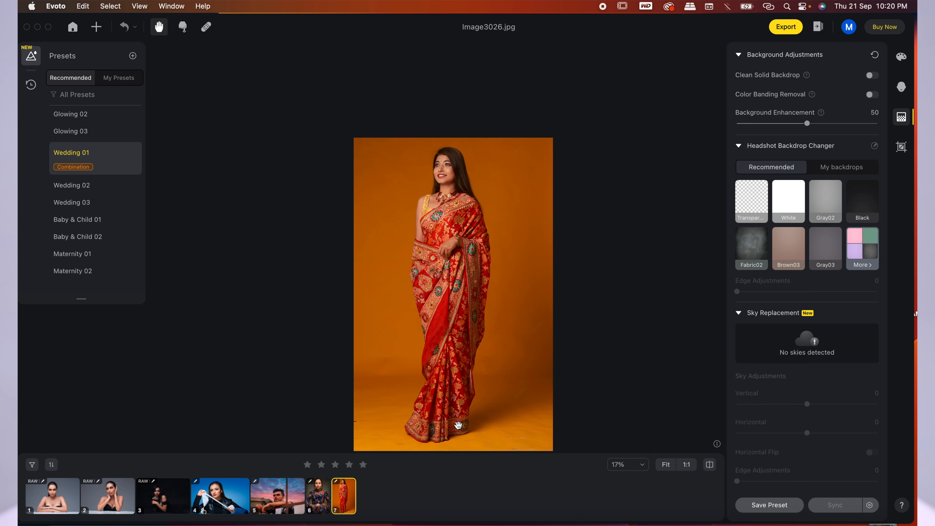
Step: Inspect the floor around the sari's hem and turn on Clean Solid Backdrop for the portrait
scroll(458, 425, up, 3)
drag(489, 415, 456, 327)
scroll(496, 315, up, 3)
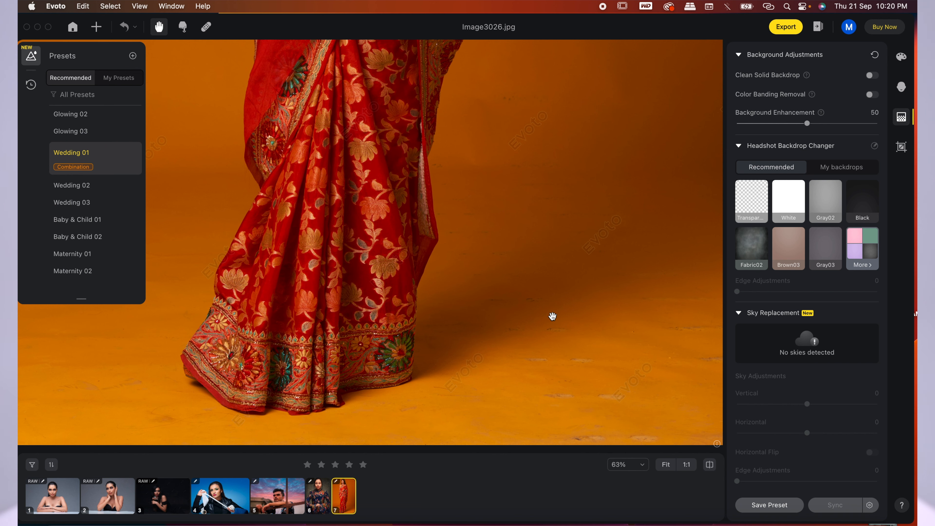
drag(552, 317, 524, 320)
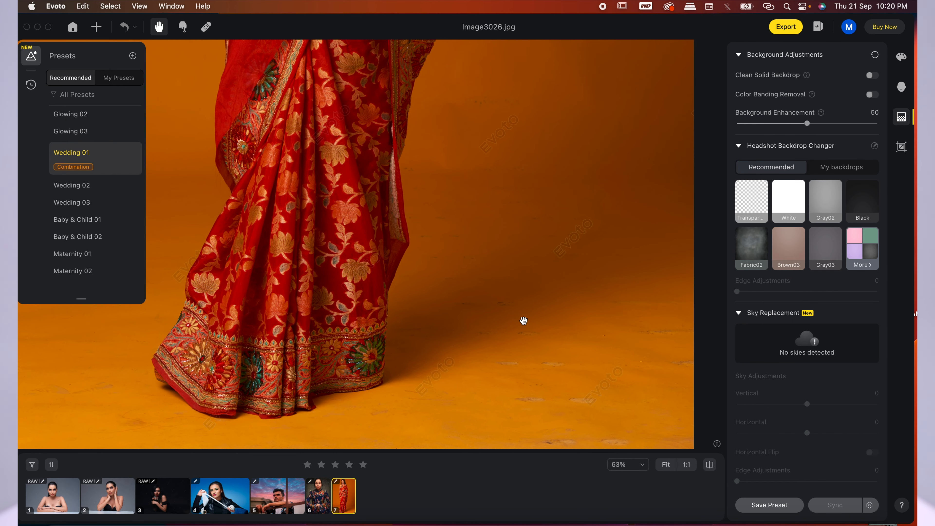
scroll(522, 322, down, 5)
drag(513, 261, 499, 295)
scroll(499, 294, up, 3)
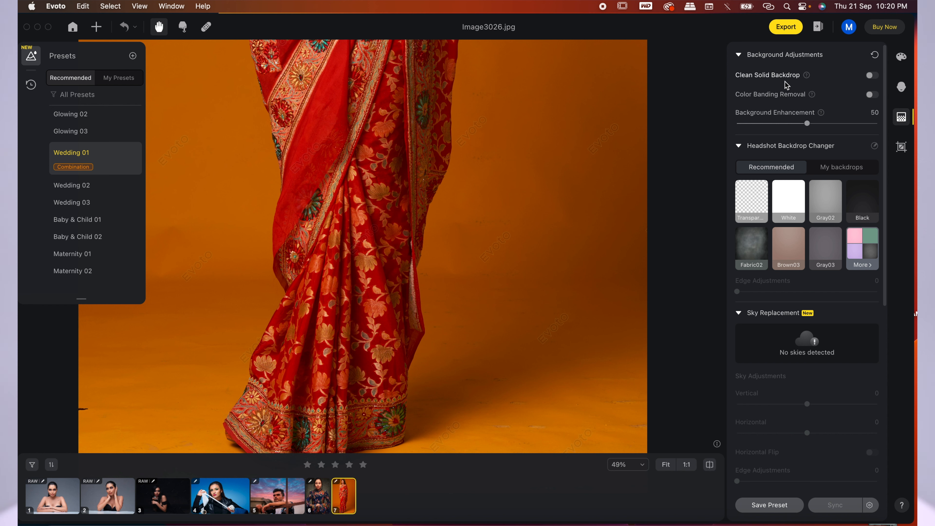
click(870, 76)
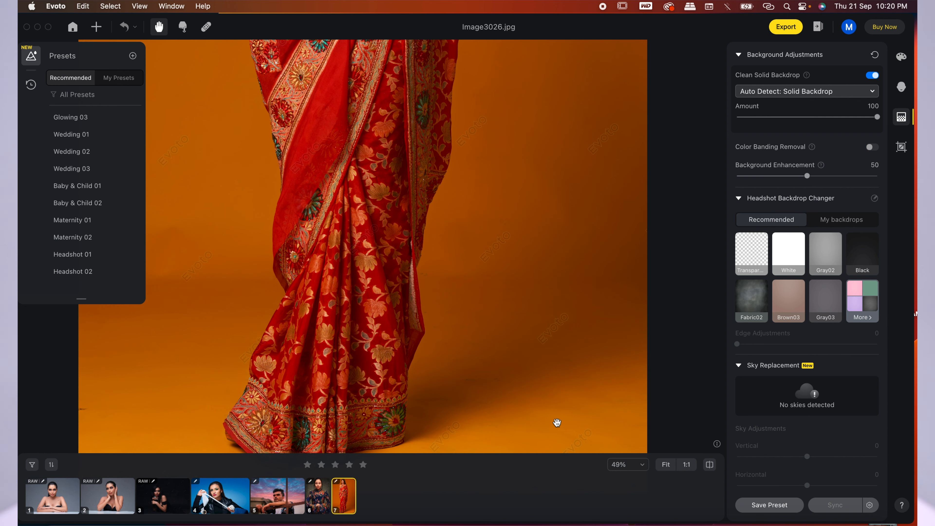
Step: Compare the cleaned backdrop with the original around the sari's hem and check the full-length portrait
drag(548, 420, 567, 370)
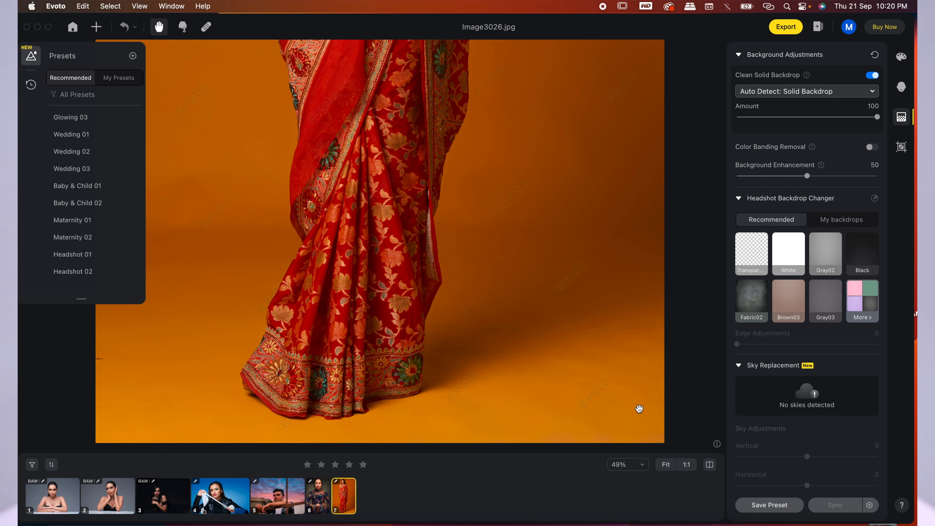
key(backslash)
key(backslash)
key(backslash)
key(backslash)
key(backslash)
key(backslash)
scroll(546, 360, down, 5)
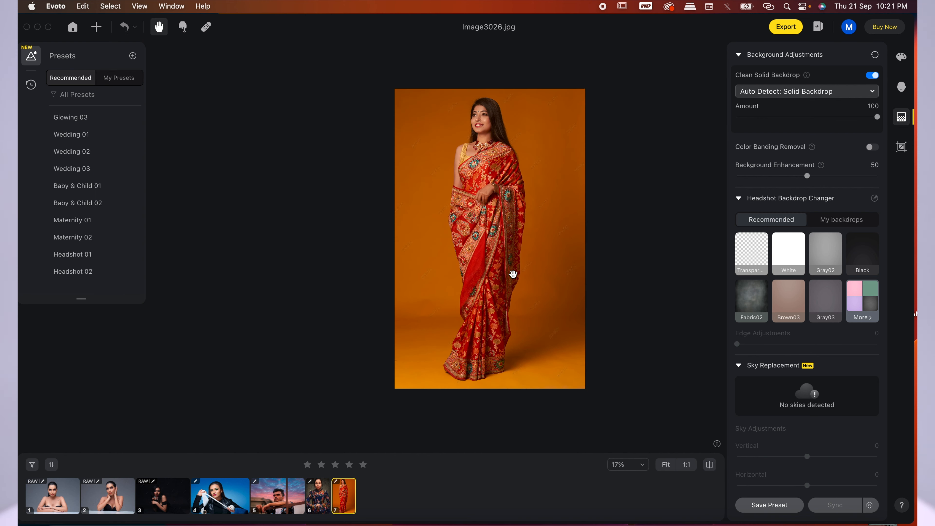
scroll(507, 268, up, 2)
drag(507, 268, 472, 294)
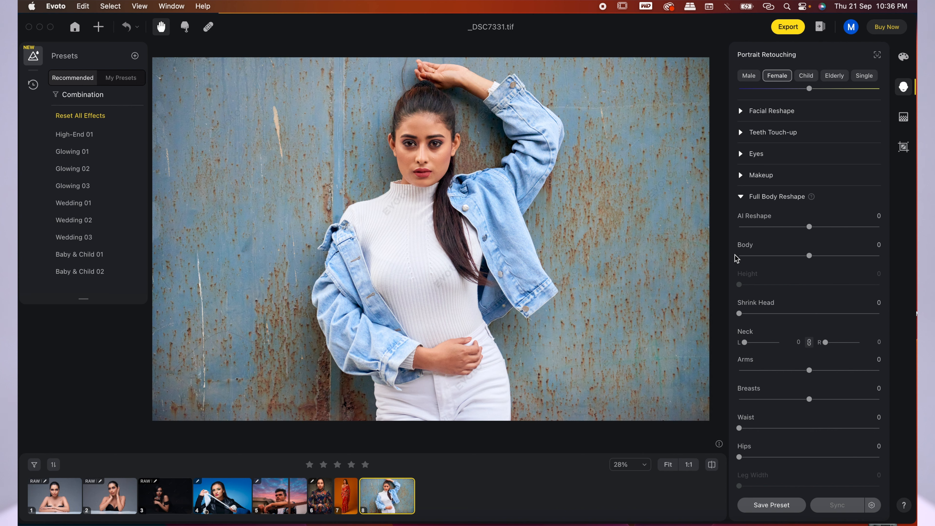
Step: Try a Full Body Reshape of the denim jacket portrait with AI Reshape at 30, and reset it
scroll(766, 244, up, 2)
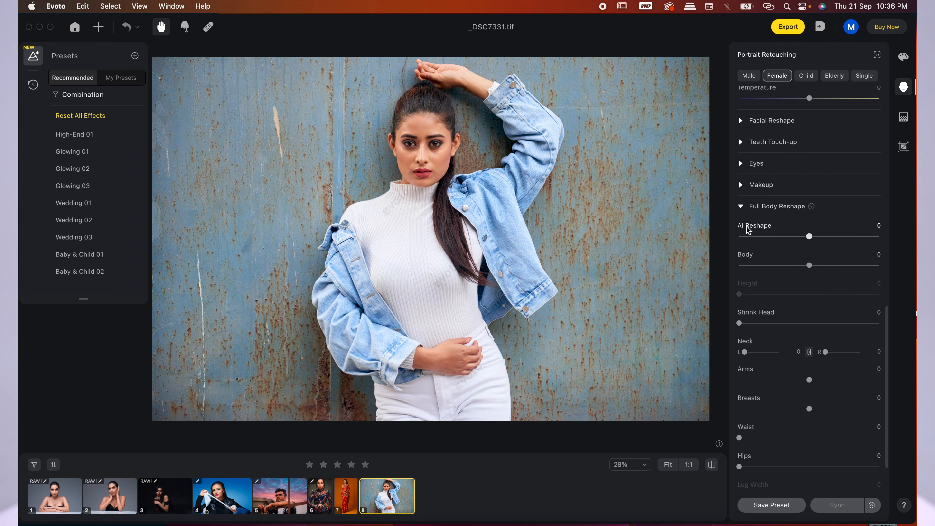
drag(809, 239, 831, 243)
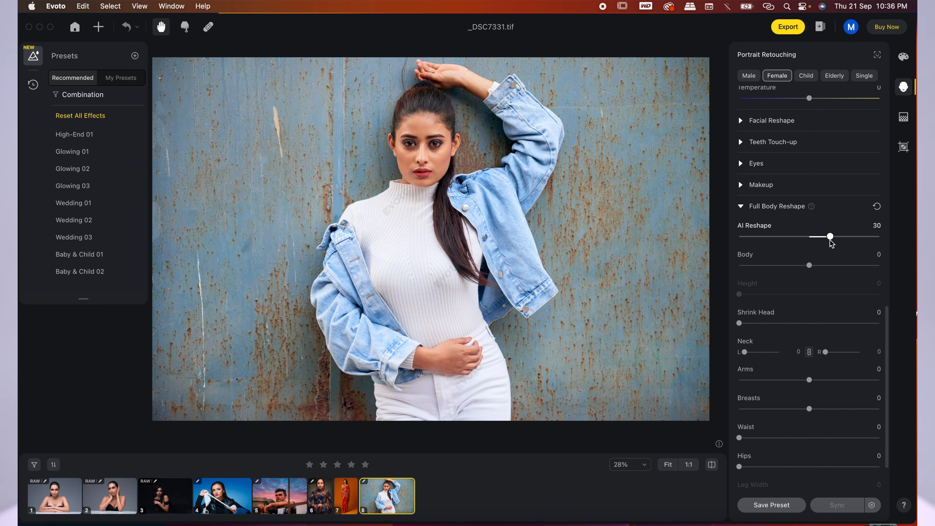
mouse_move(831, 240)
mouse_down()
mouse_move(866, 240)
mouse_move(748, 236)
mouse_move(835, 250)
mouse_up()
click(877, 207)
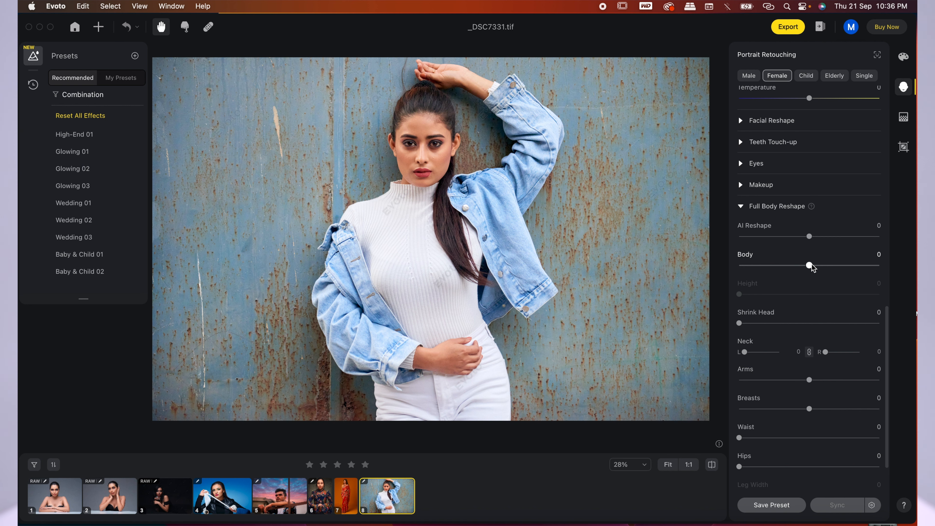
Step: Set the Body reshape to 3 and try out Shrink Head and both Neck adjustments, keeping them at 0
mouse_move(810, 266)
mouse_down()
mouse_move(831, 266)
mouse_move(783, 270)
mouse_move(812, 271)
mouse_up()
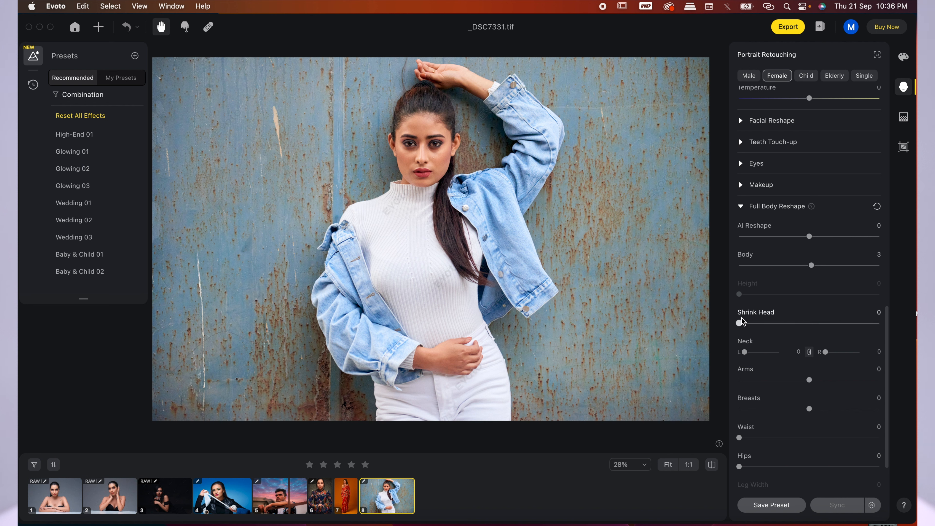
mouse_move(739, 323)
mouse_down()
mouse_move(784, 323)
mouse_move(725, 324)
mouse_up()
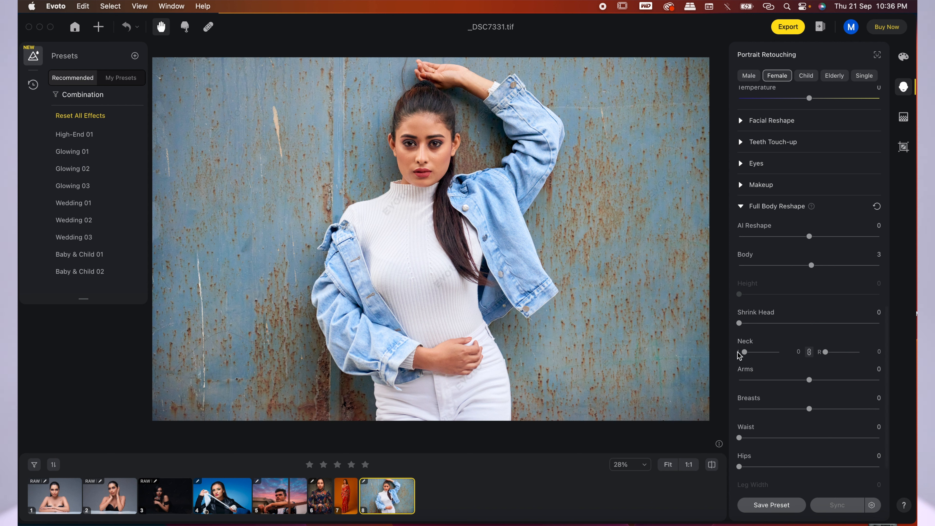
mouse_move(743, 354)
mouse_down()
mouse_move(764, 355)
mouse_move(739, 354)
mouse_up()
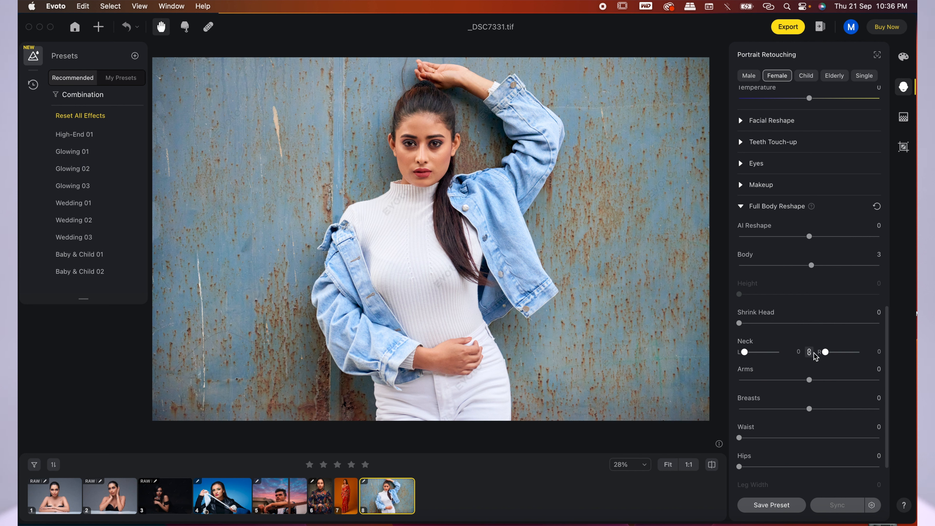
mouse_move(824, 353)
mouse_down()
mouse_move(842, 353)
mouse_move(814, 354)
mouse_up()
scroll(809, 365, down, 1)
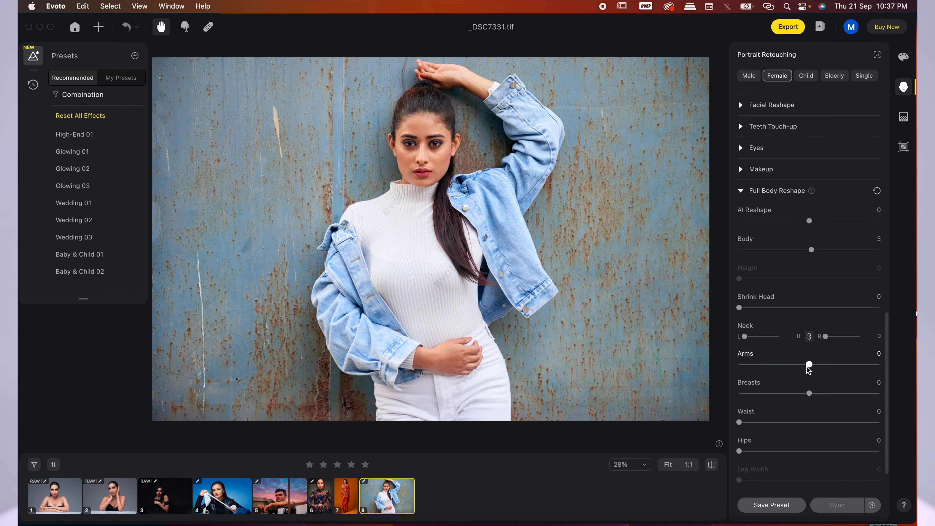
Step: Reshape the body in the denim jacket portrait with Arms at -18, Breasts at 85 and Waist at 52, and increase Hips
mouse_move(808, 365)
mouse_down()
mouse_move(784, 367)
mouse_move(817, 367)
mouse_move(794, 366)
mouse_up()
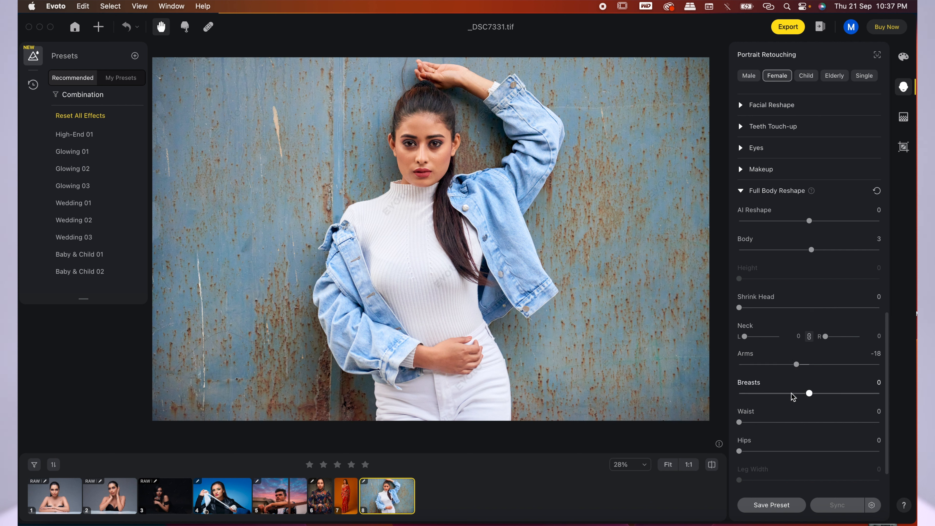
drag(809, 395, 868, 398)
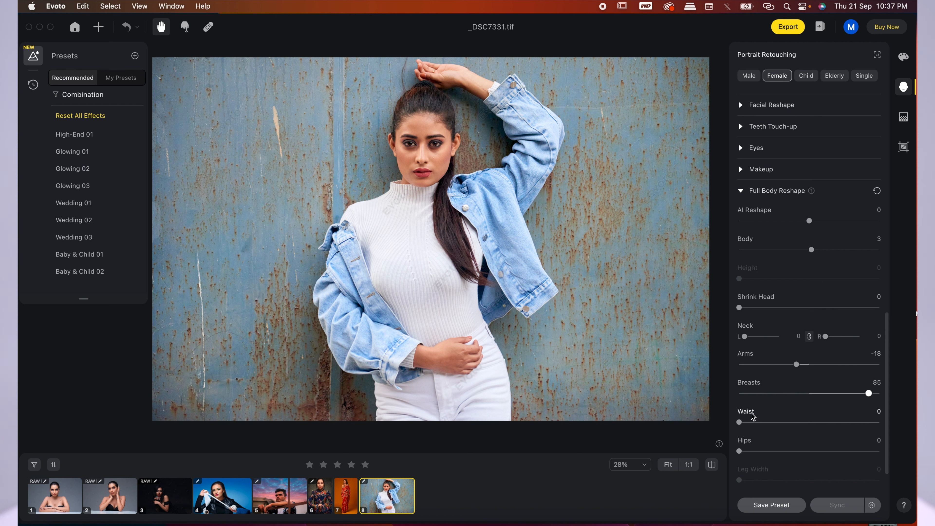
drag(739, 423, 834, 429)
drag(823, 428, 811, 428)
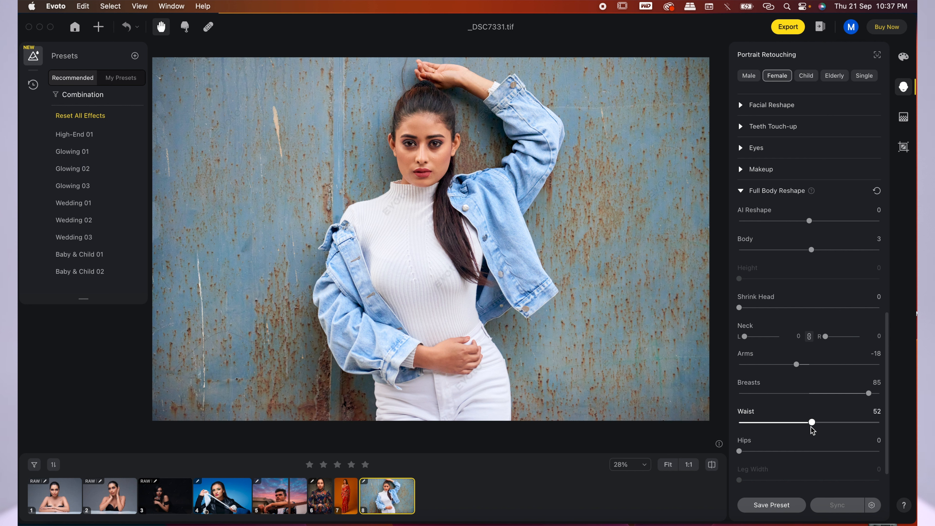
drag(740, 453, 816, 453)
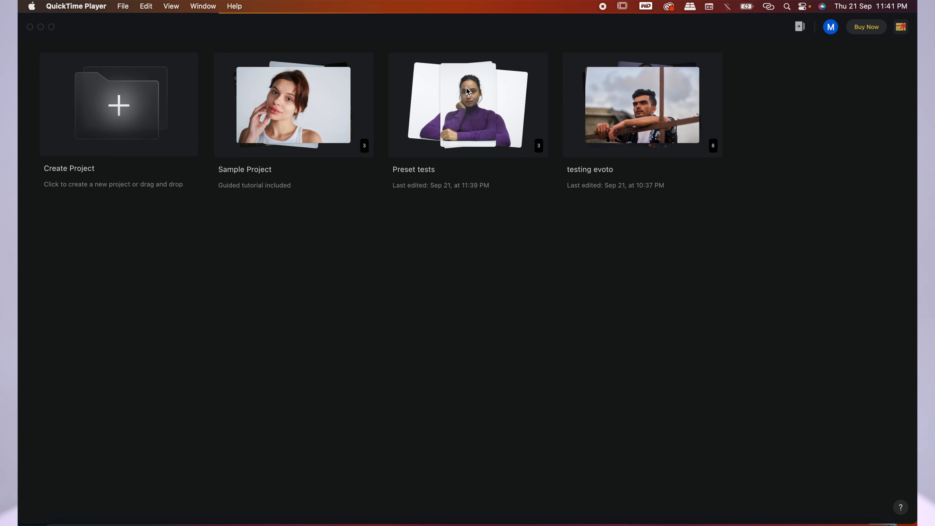
Step: Open the Preset tests project, look through its three portraits and select the first one
click(466, 72)
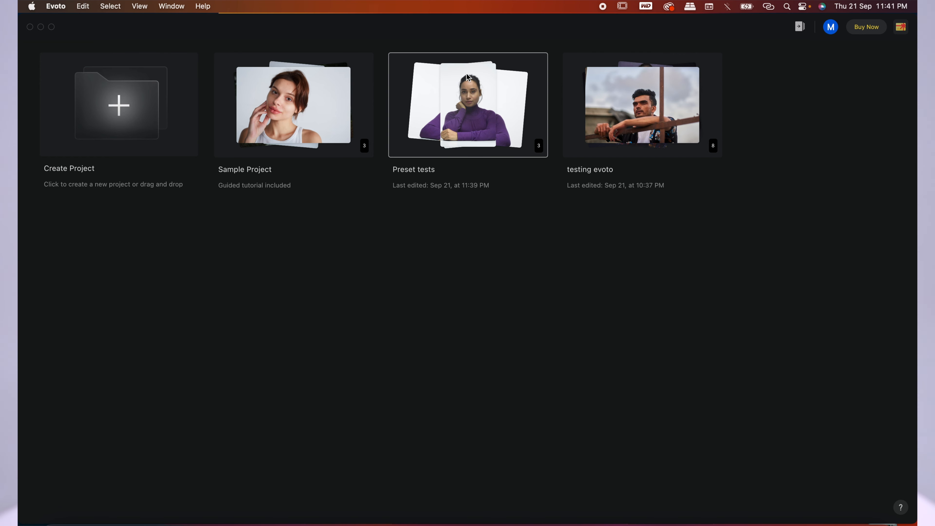
click(466, 77)
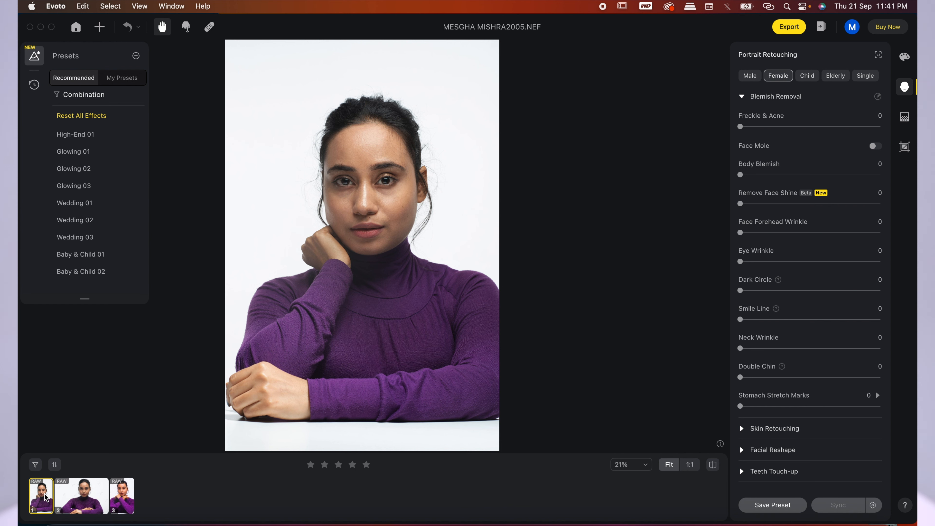
click(81, 495)
click(125, 496)
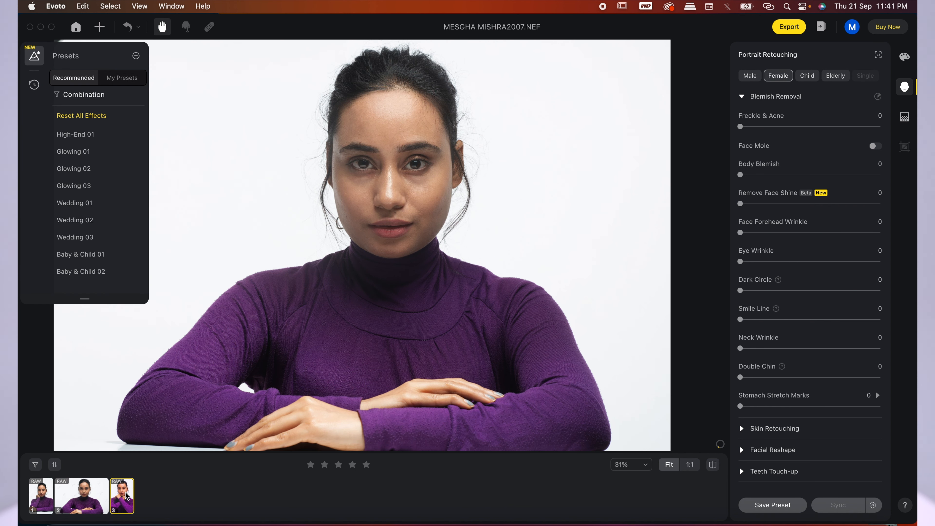
click(40, 495)
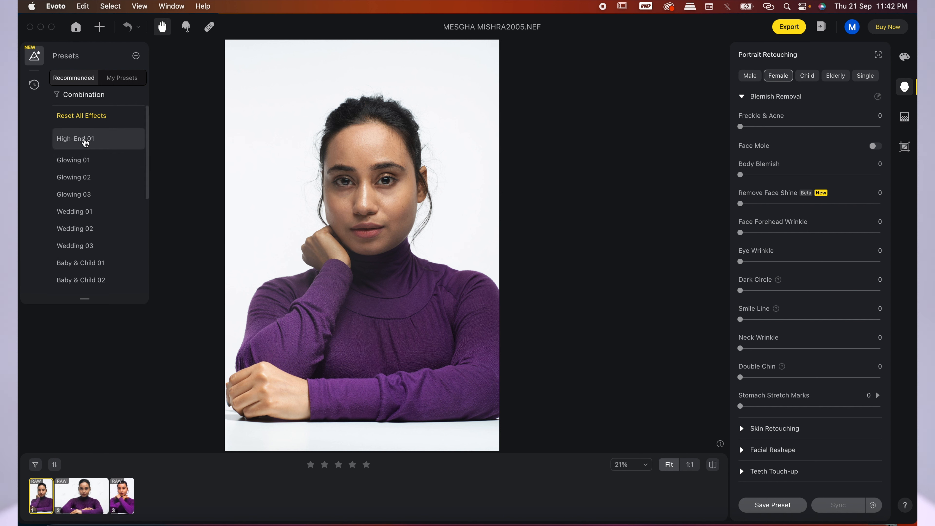
Step: Apply the High-End 01 preset to the first purple-sweater portrait and turn on Face Mole removal
click(84, 142)
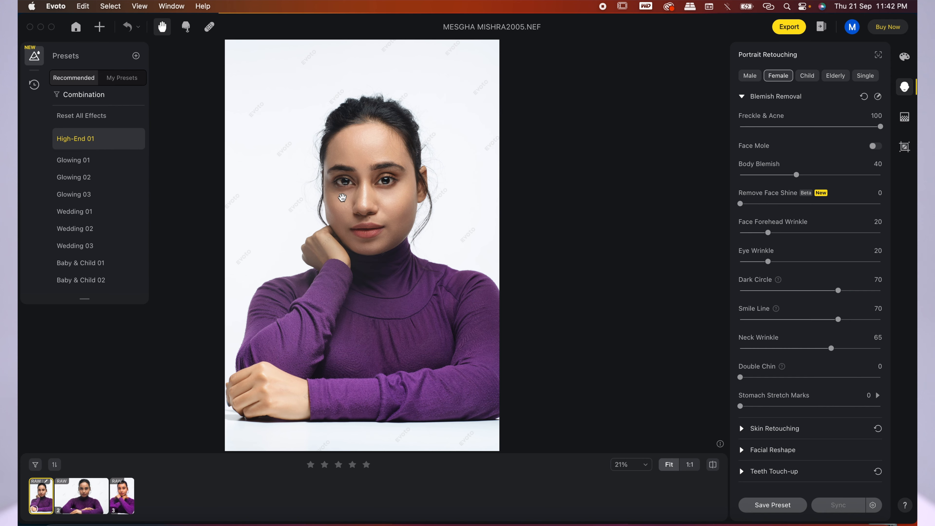
scroll(341, 198, up, 3)
click(342, 198)
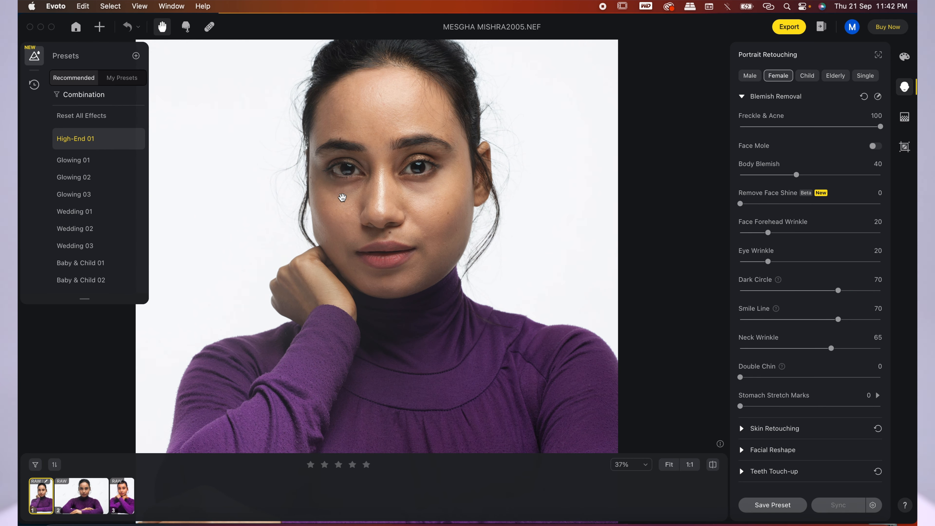
click(342, 197)
click(341, 197)
scroll(431, 202, down, 3)
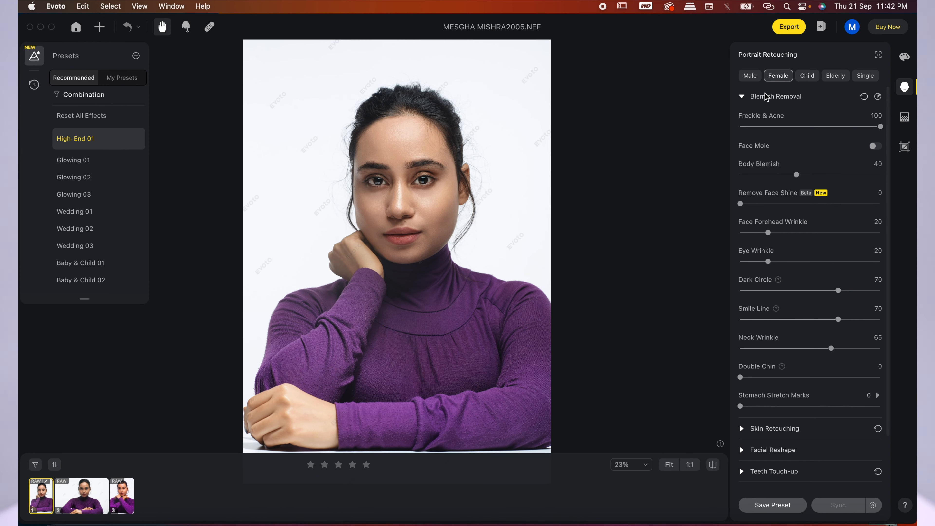
scroll(413, 213, up, 3)
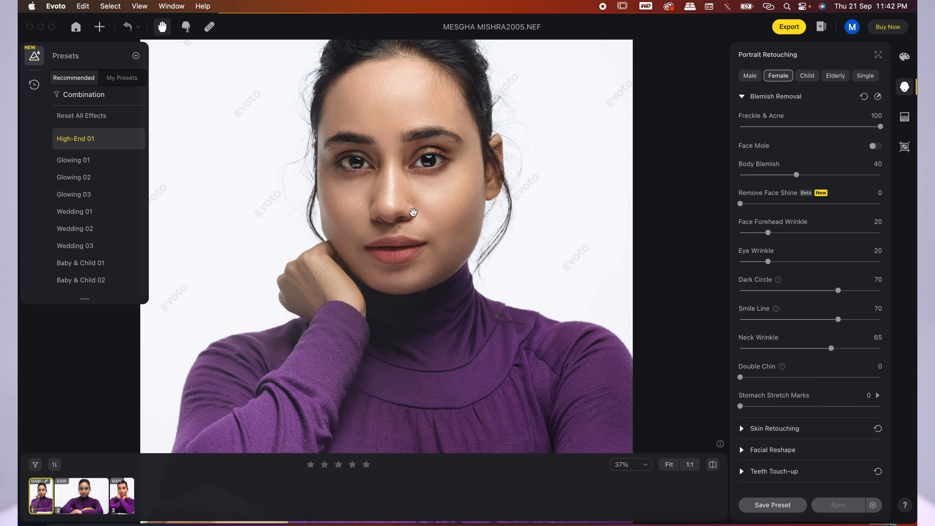
click(874, 146)
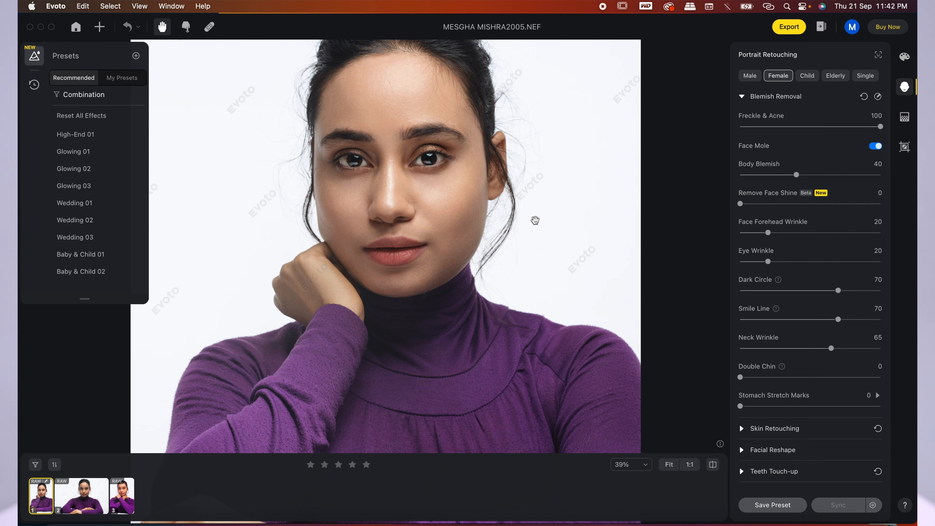
Step: Set the portrait's Vibrance to 11 and Saturation to 20 in the color adjustments
click(904, 57)
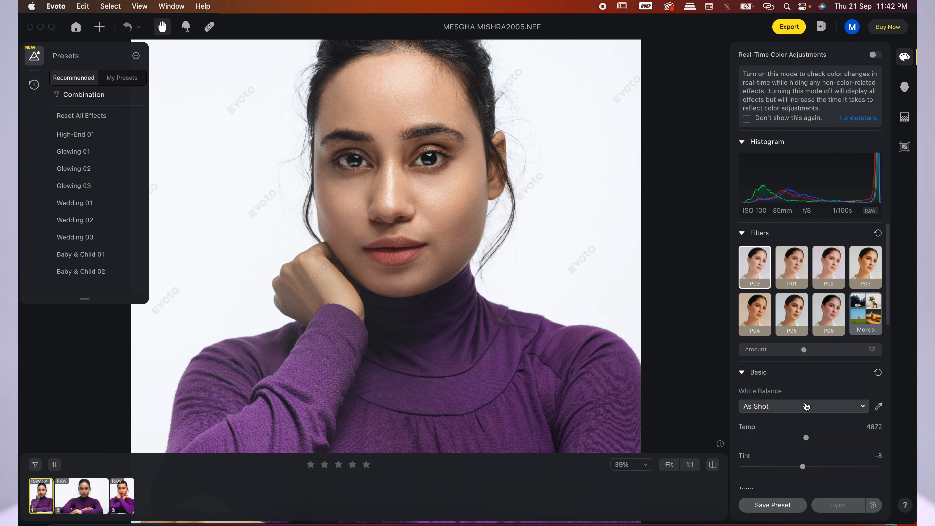
scroll(806, 405, down, 5)
scroll(805, 406, down, 10)
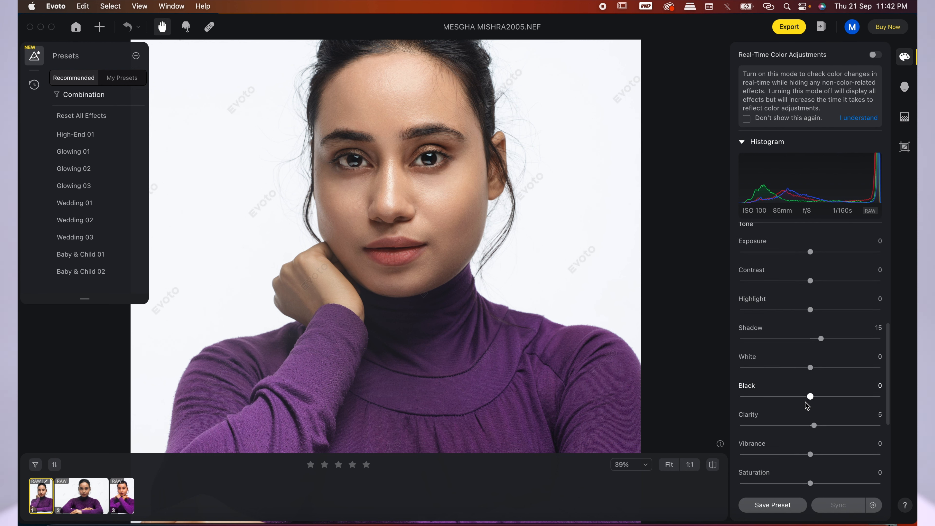
drag(807, 451, 817, 451)
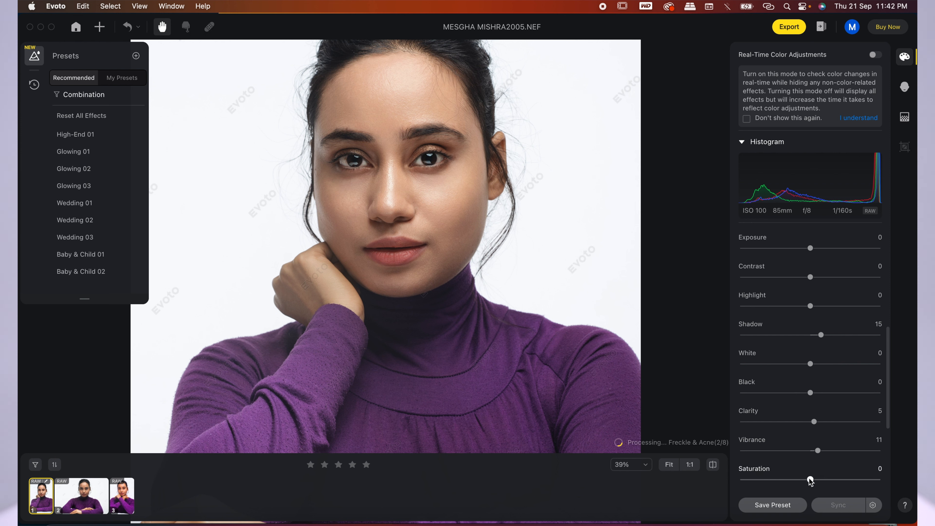
drag(810, 480, 817, 481)
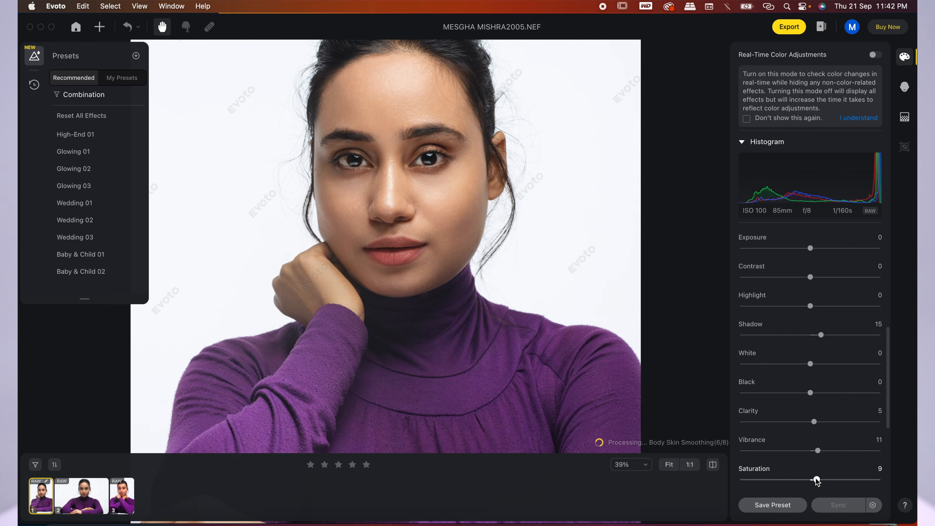
drag(817, 480, 825, 481)
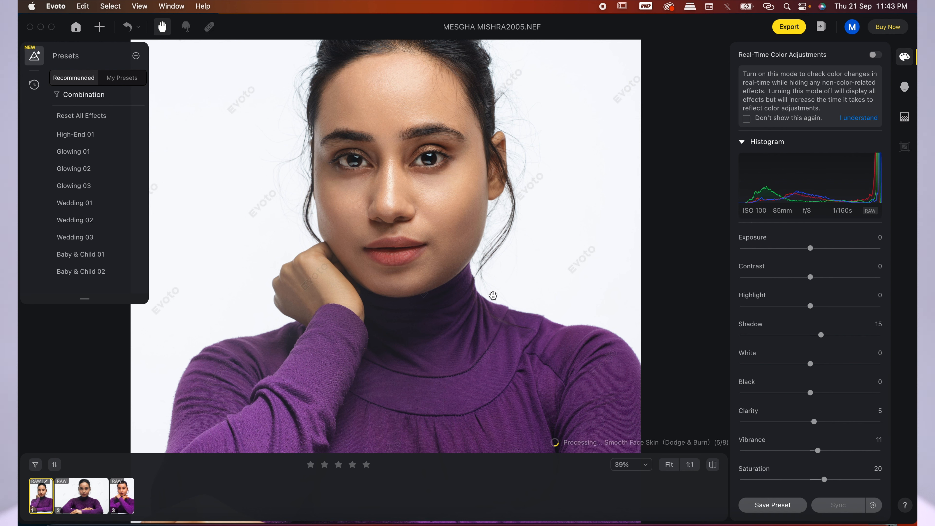
Step: Set the white balance Tint to -4 and check the color across the portrait
scroll(483, 289, down, 3)
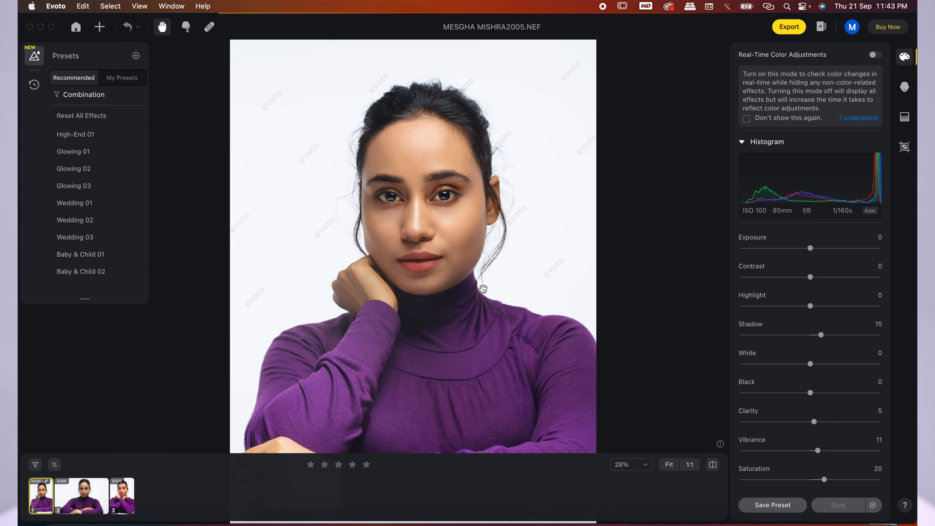
drag(459, 292, 458, 273)
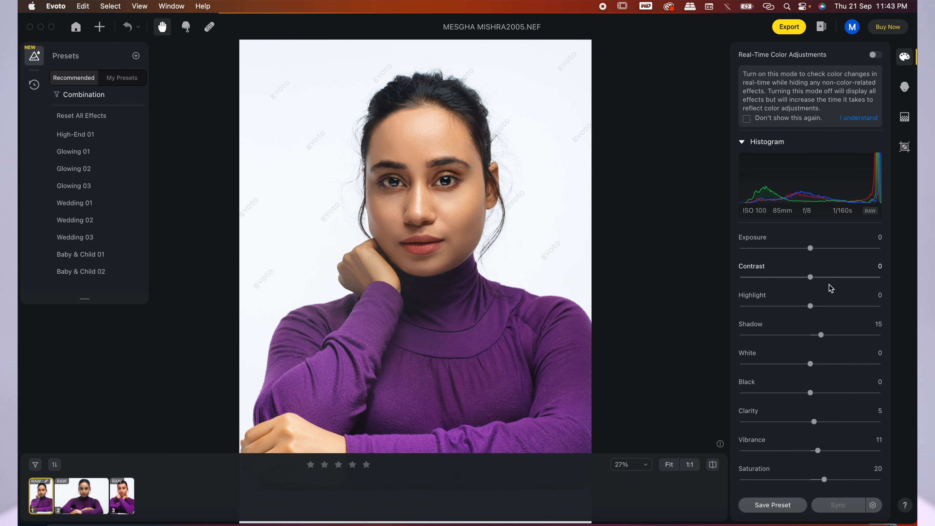
scroll(799, 340, up, 4)
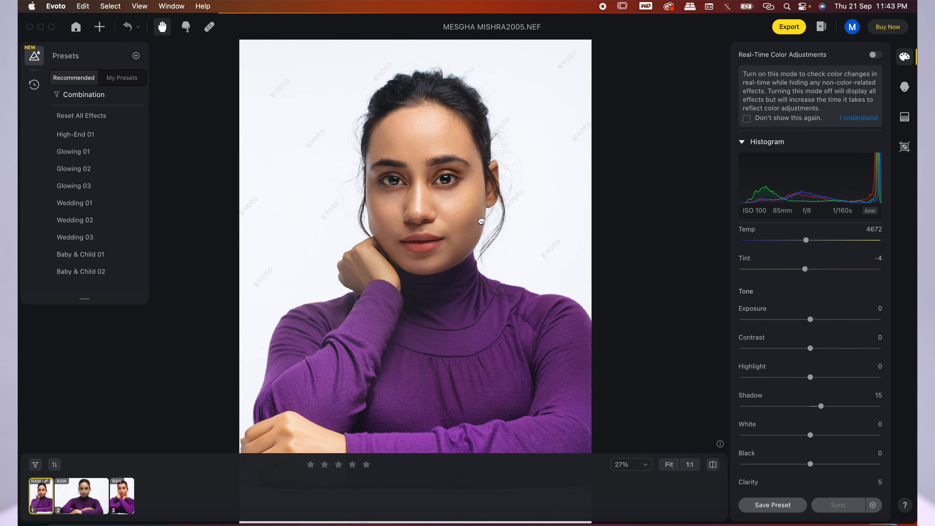
drag(481, 222, 475, 191)
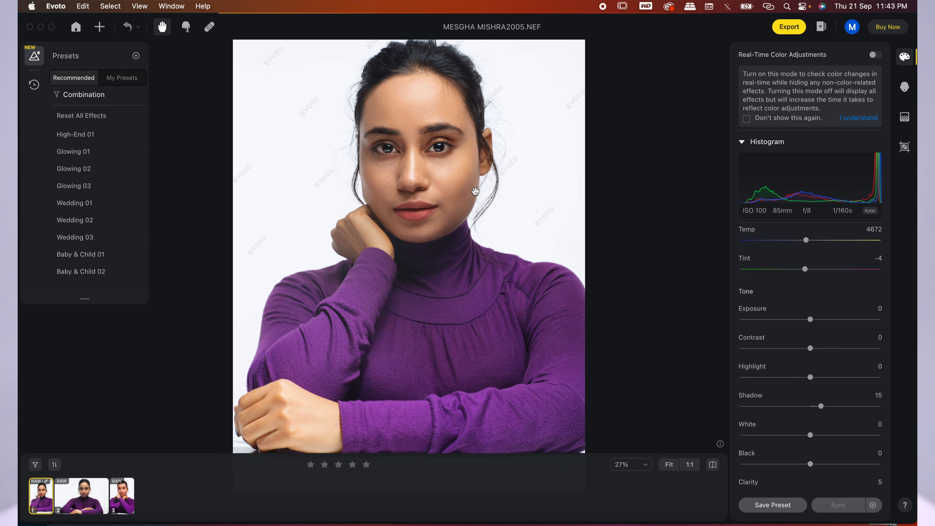